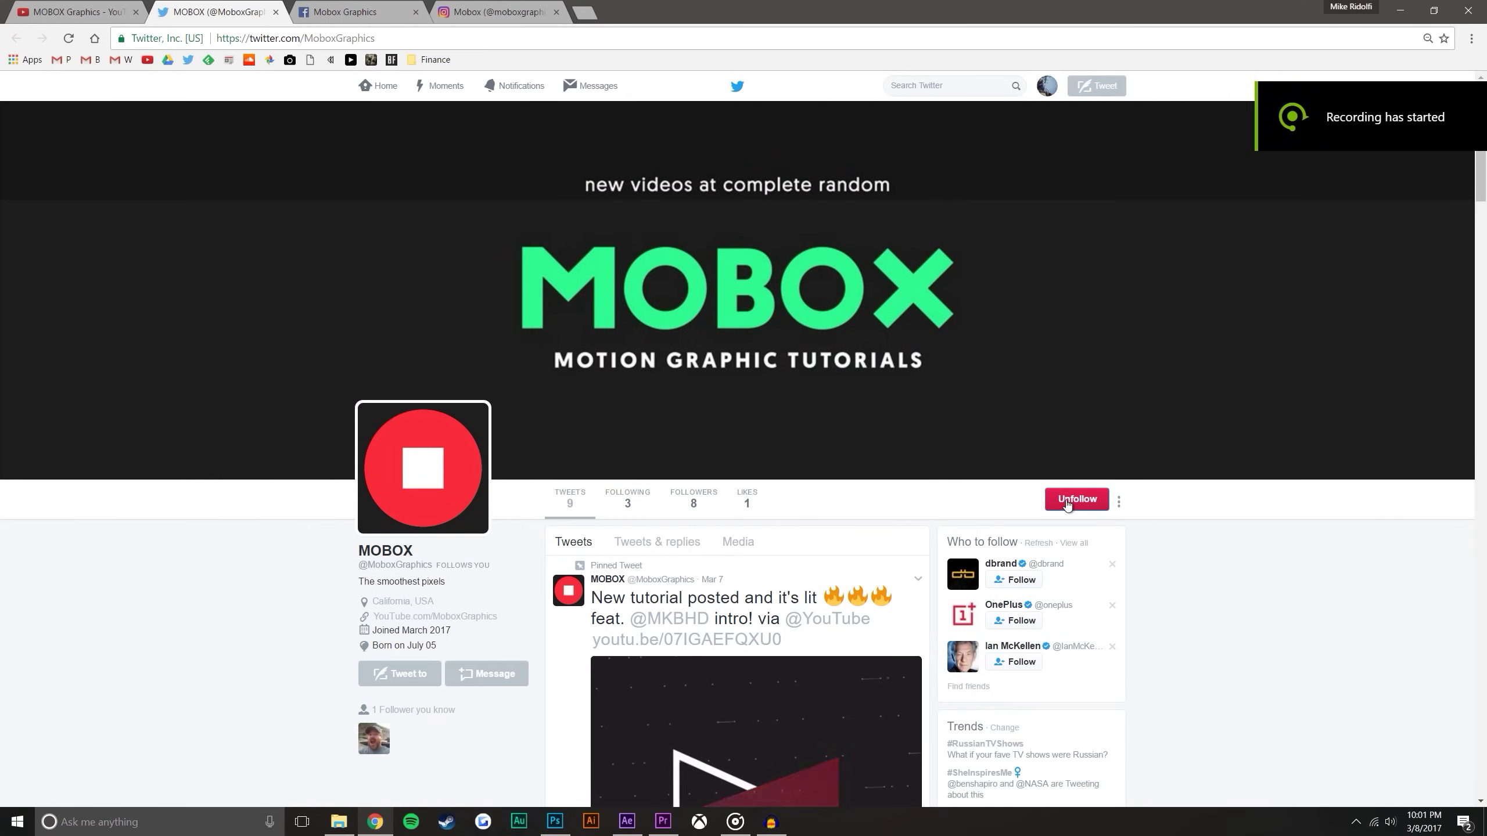
# Step: Follow the YouTube.com/MoboxGraphics link in the MOBOX Twitter bio to the channel
pyautogui.click(477, 617)
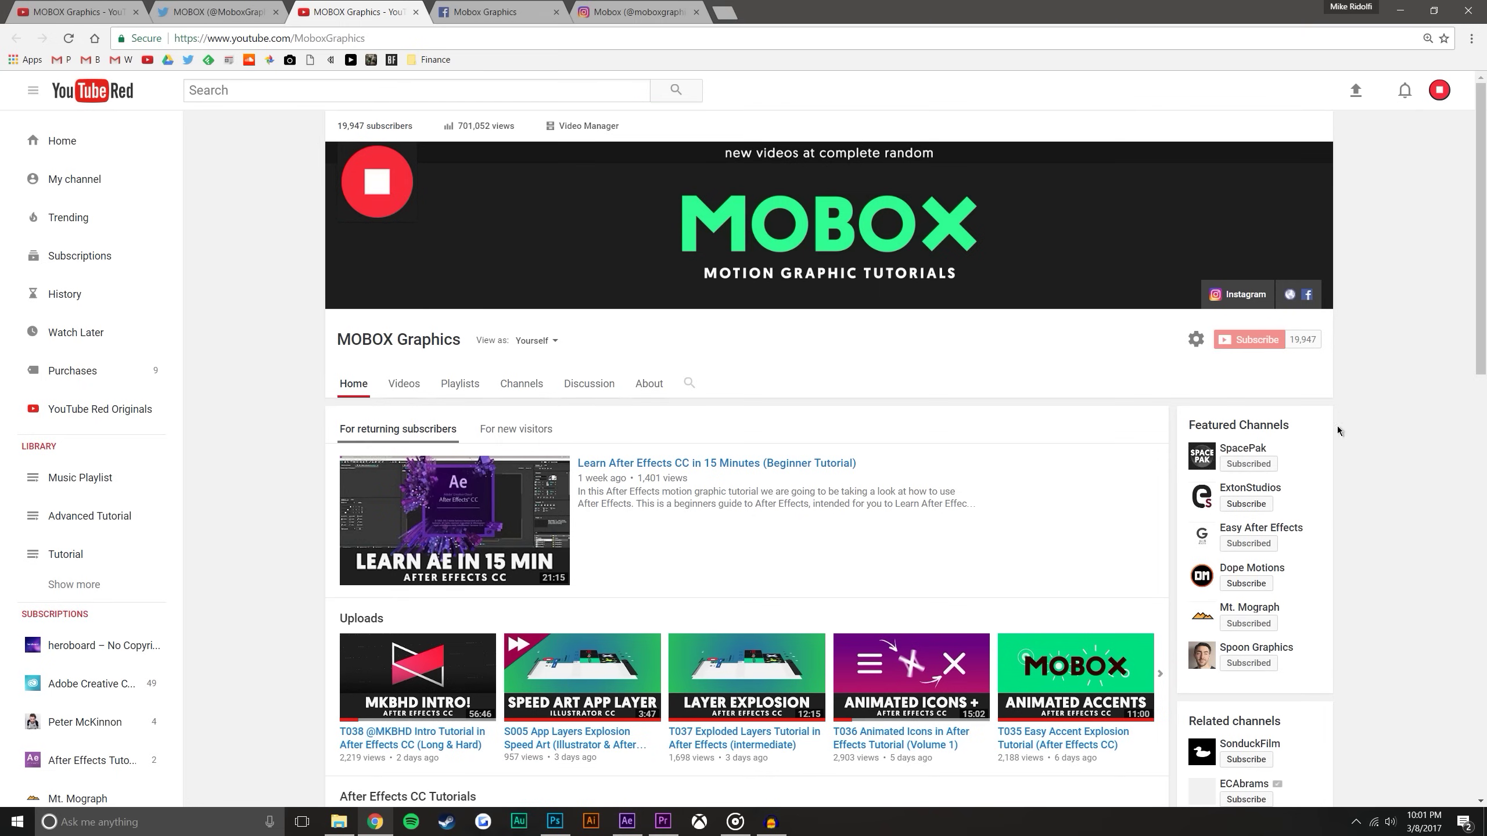
# Step: Open the featured ExtonStudios channel and subscribe to it
pyautogui.click(1242, 490)
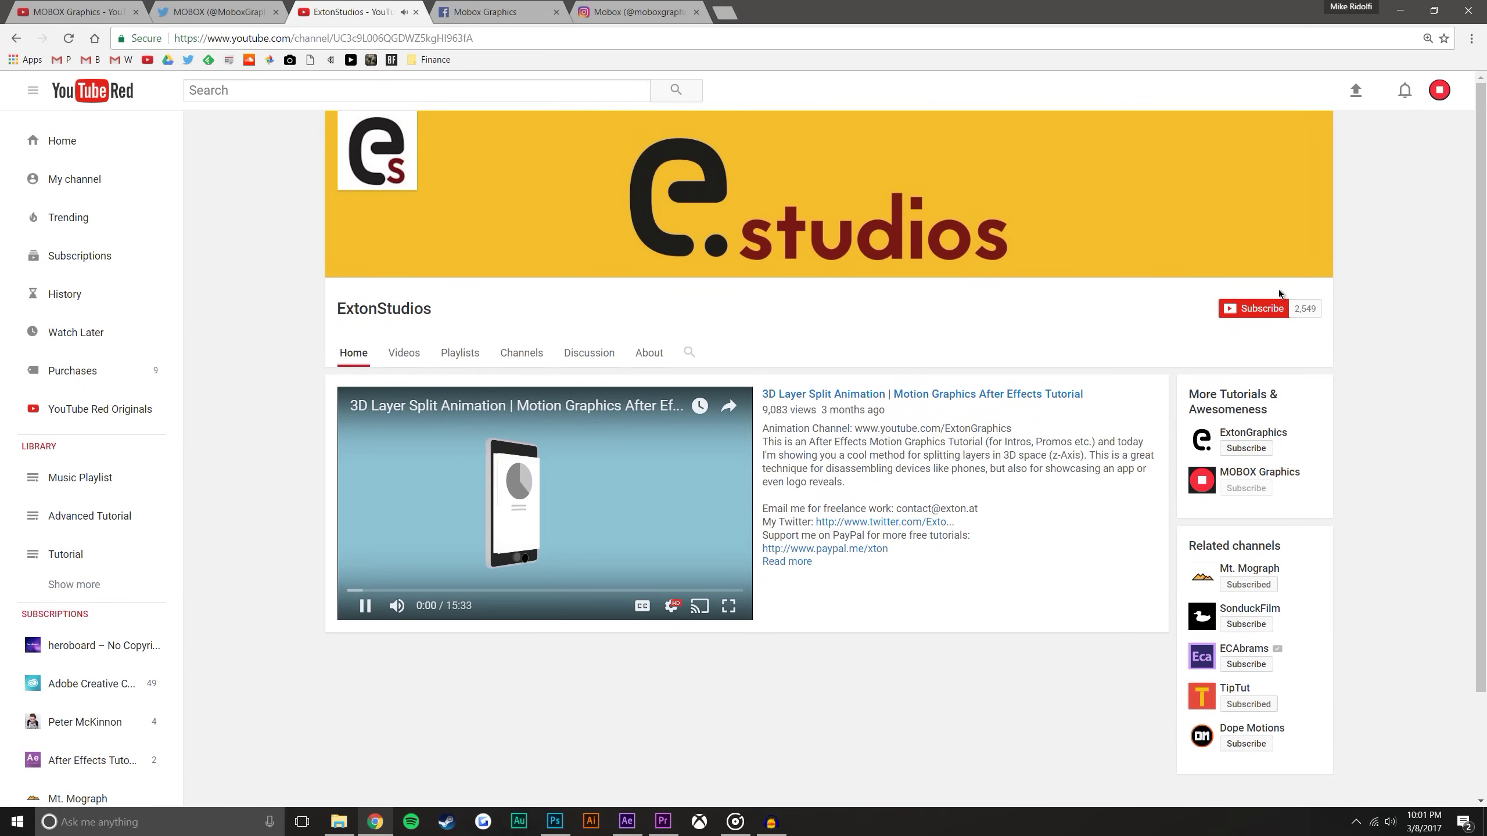
pyautogui.click(1256, 308)
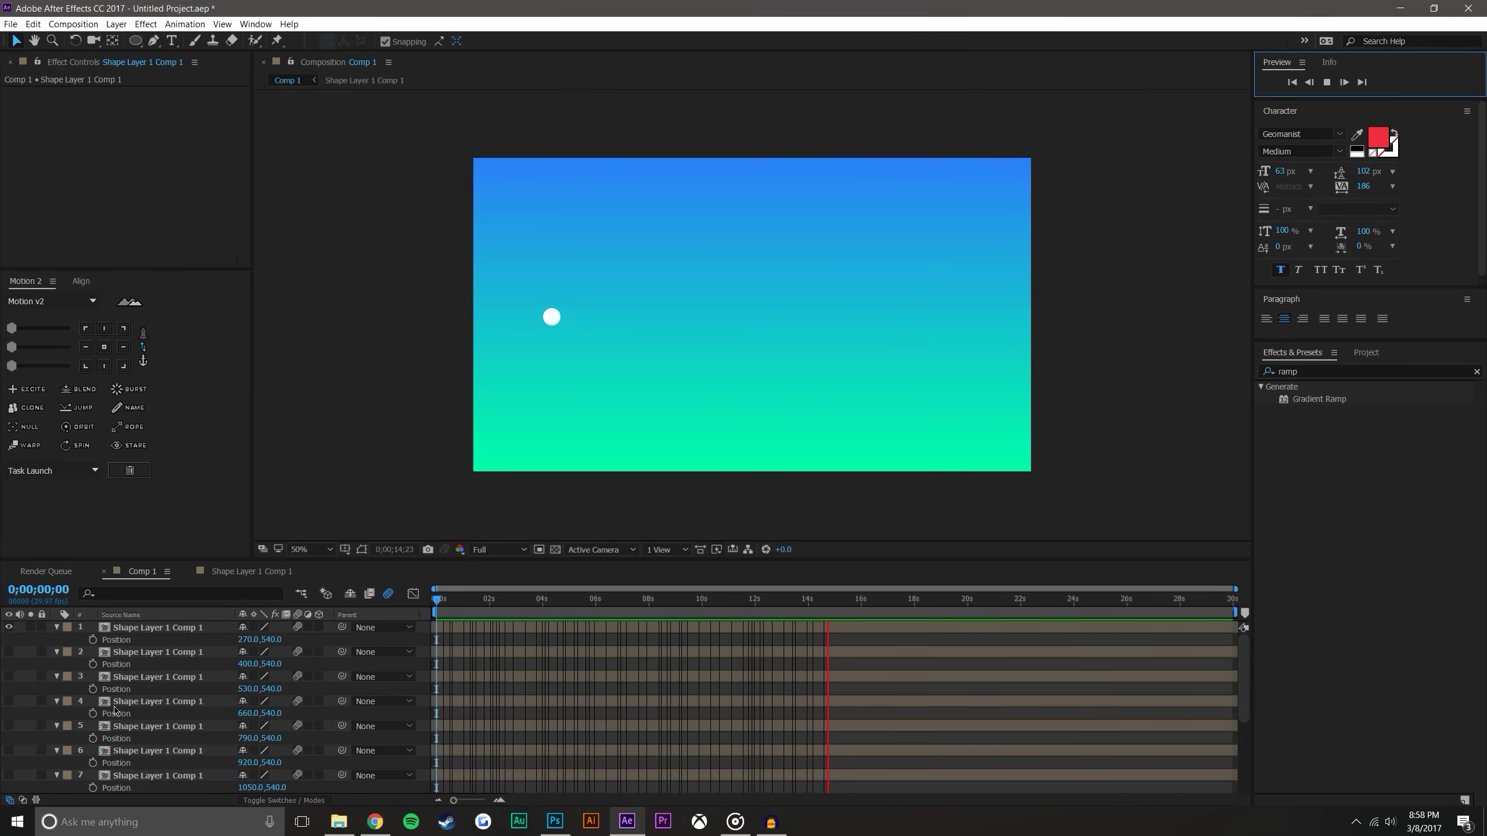
pyautogui.click(9, 653)
pyautogui.moveTo(9, 779); pyautogui.dragTo(9, 791)
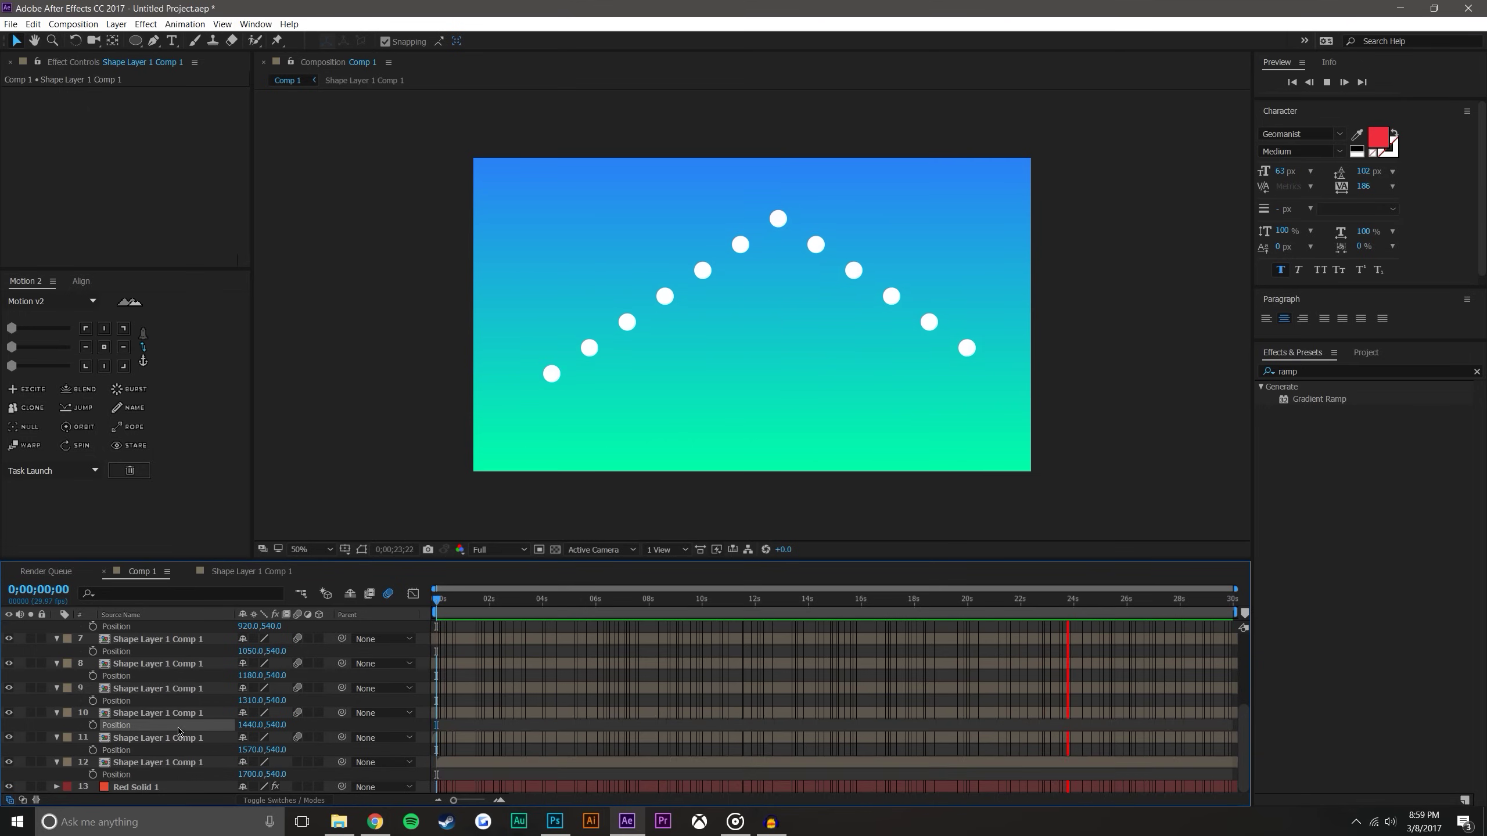
pyautogui.click(160, 723)
pyautogui.click(159, 713)
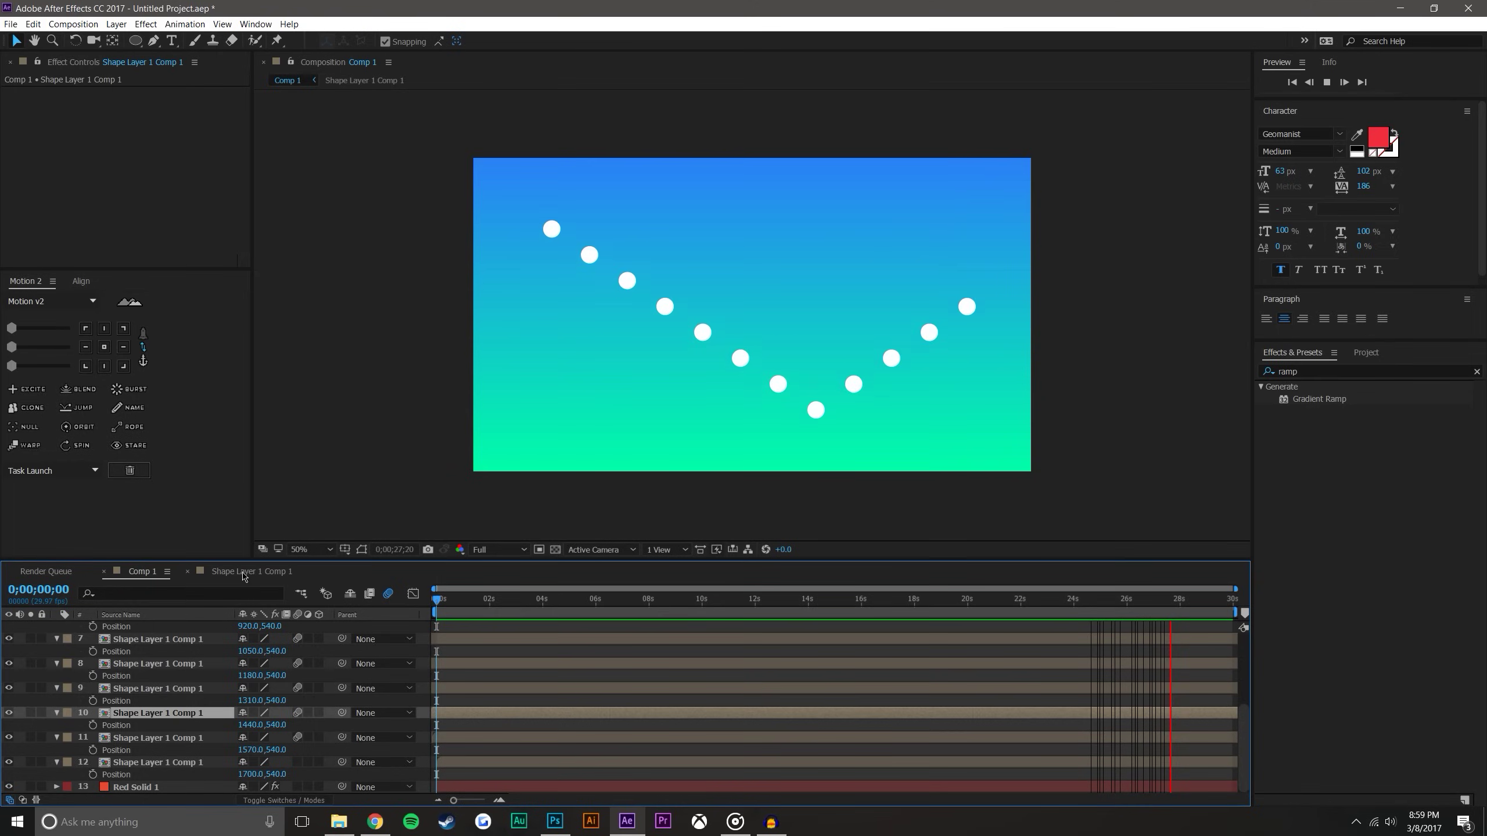
pyautogui.doubleClick(194, 635)
# Step: Return to the precomp start, view at 50%, and preview the dot's three Position keyframes
pyautogui.moveTo(582, 613); pyautogui.dragTo(390, 615)
pyautogui.press(',')
pyautogui.moveTo(668, 666); pyautogui.dragTo(330, 615)
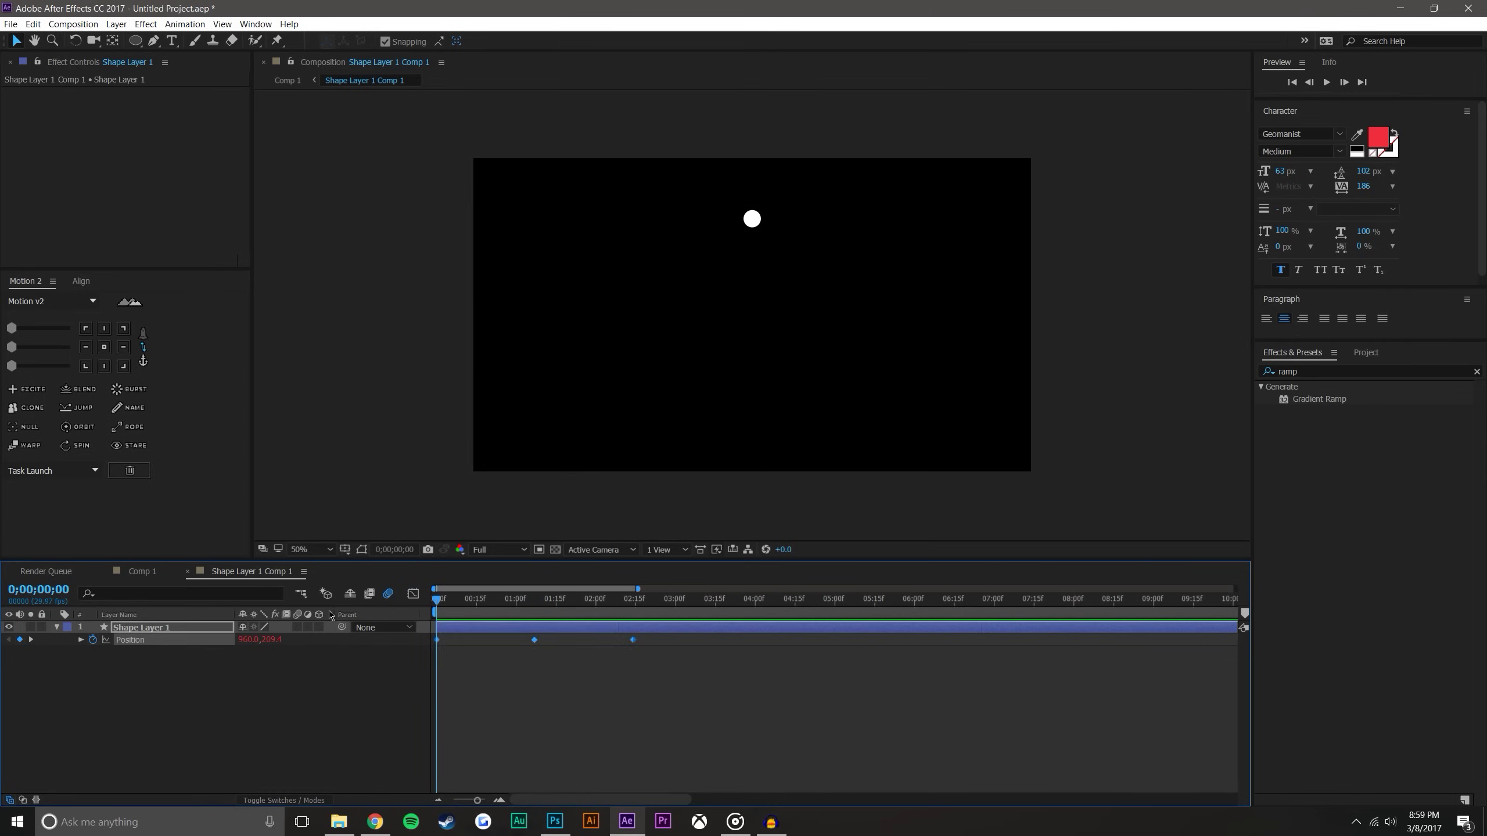
pyautogui.click(533, 654)
pyautogui.click(1328, 81)
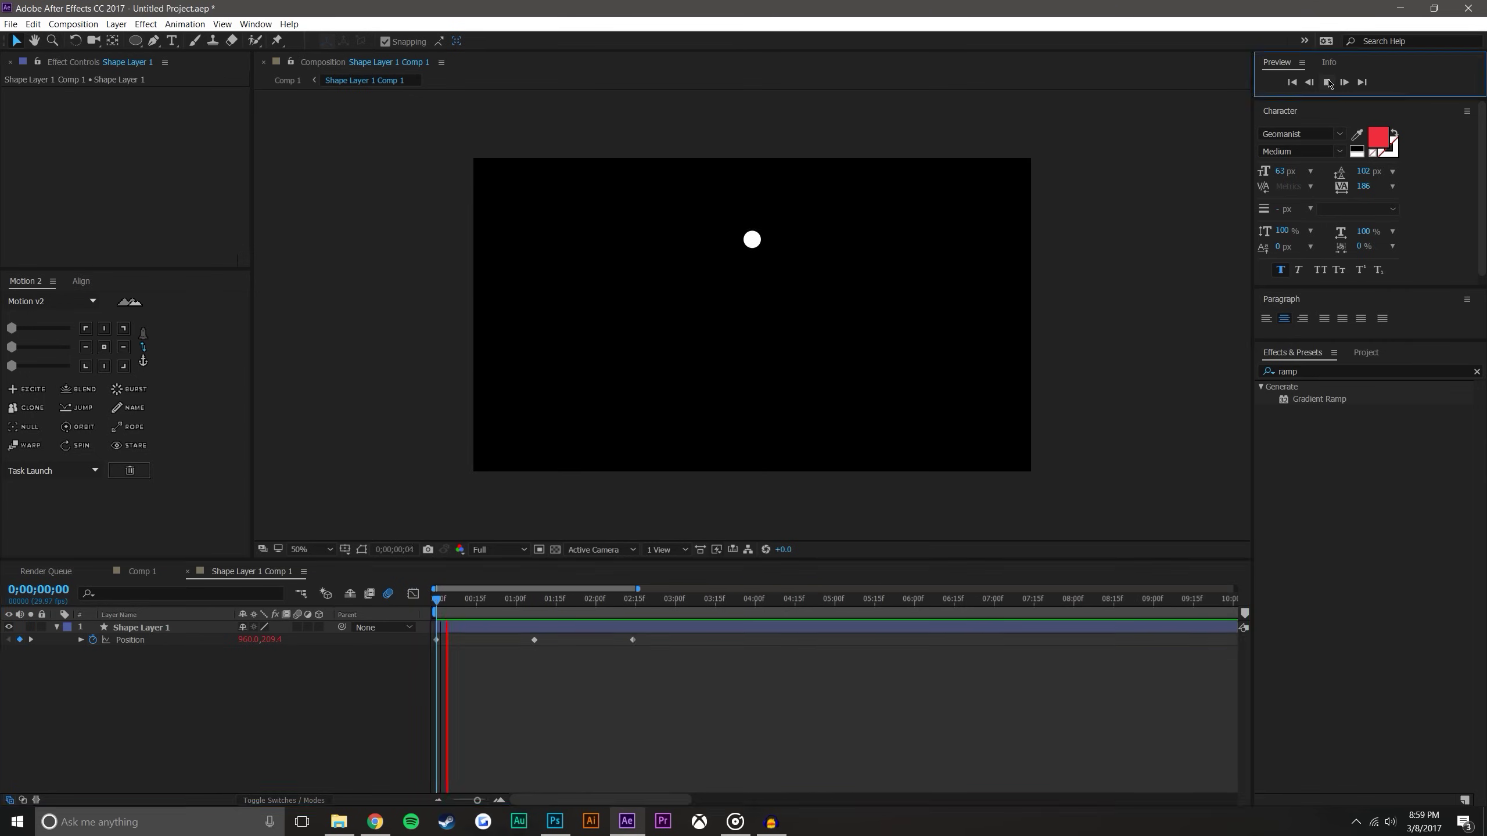
pyautogui.press('space')
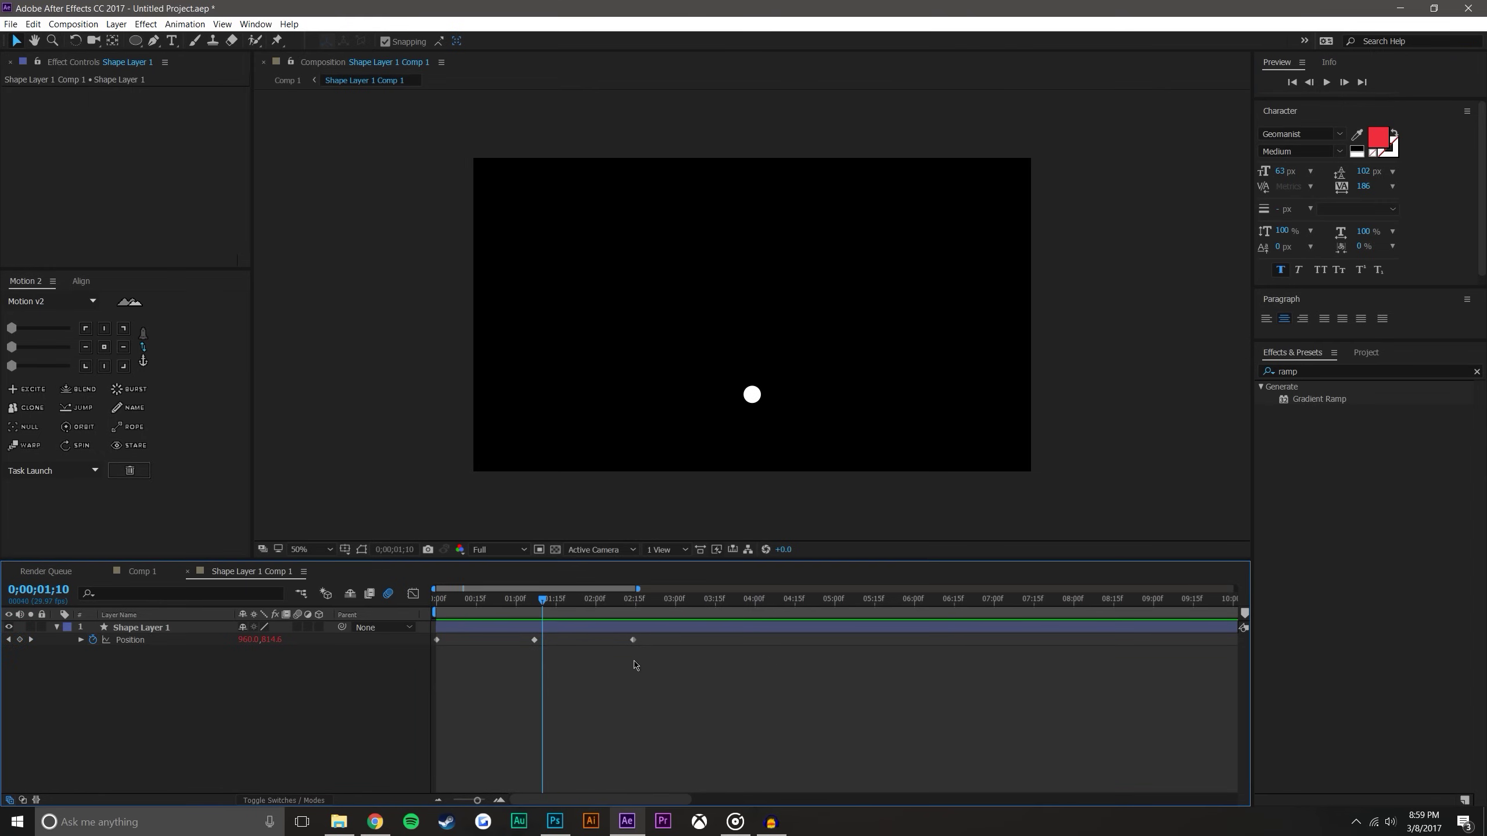
# Step: Scrub the dot's motion from about 15 frames through to the last Position keyframe
pyautogui.moveTo(665, 653); pyautogui.dragTo(430, 637)
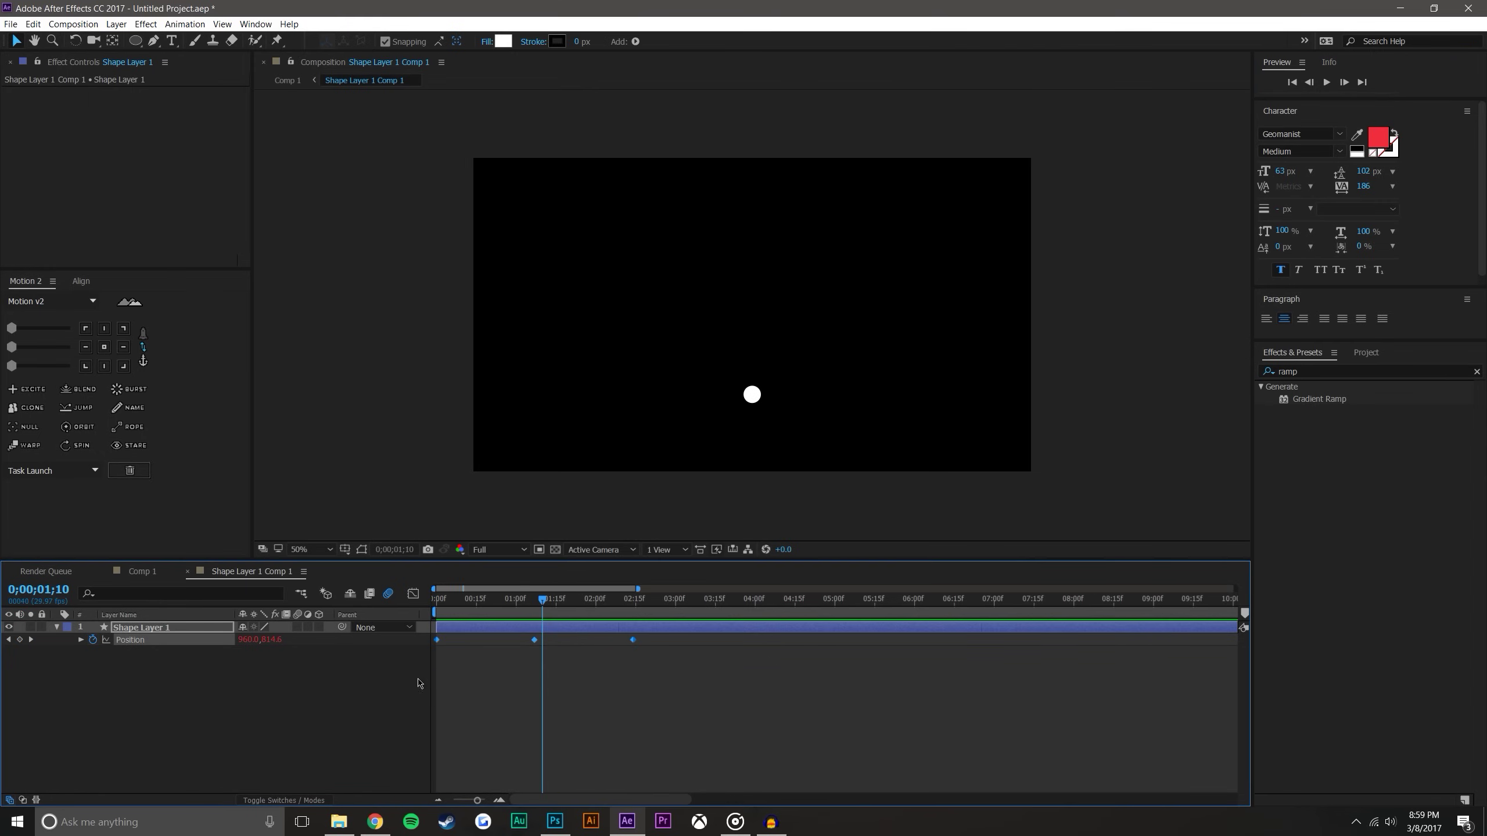
pyautogui.click(646, 671)
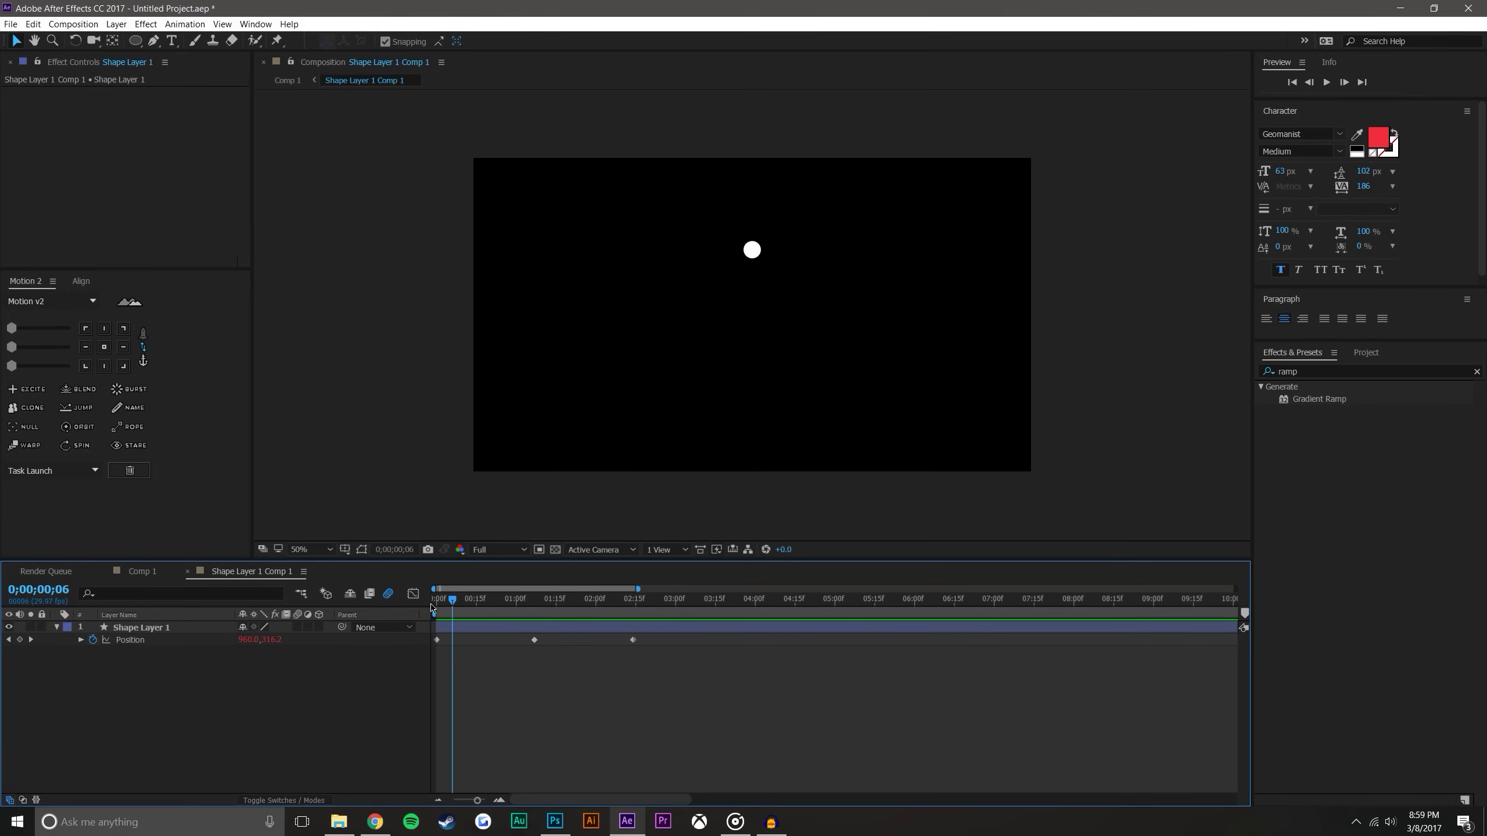
pyautogui.click(474, 609)
pyautogui.moveTo(436, 609); pyautogui.dragTo(637, 613)
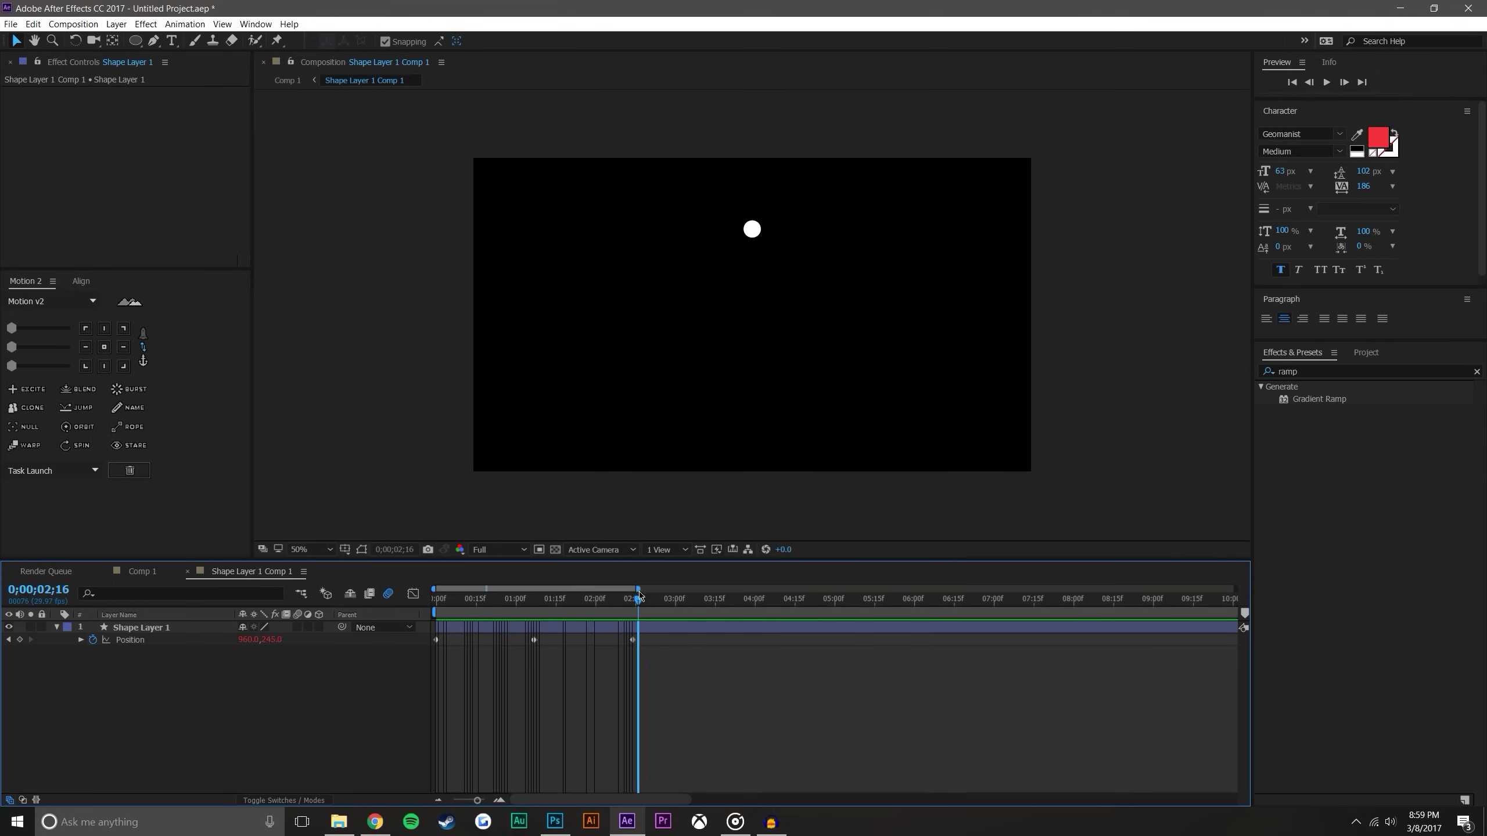
pyautogui.moveTo(639, 596); pyautogui.dragTo(638, 606)
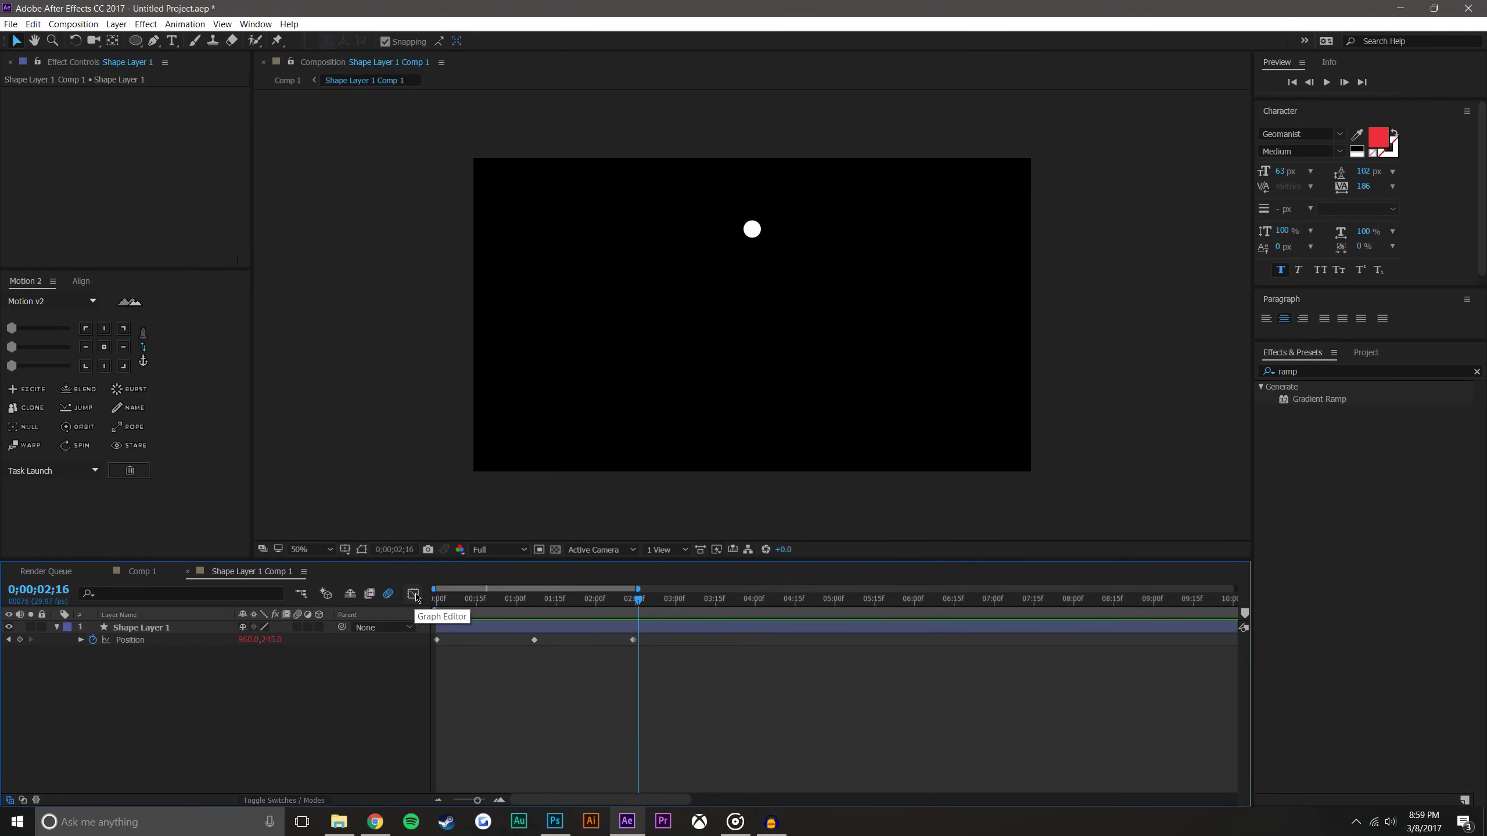
# Step: Switch to the Graph Editor and display the dot's Position speed curve
pyautogui.click(413, 595)
pyautogui.click(136, 640)
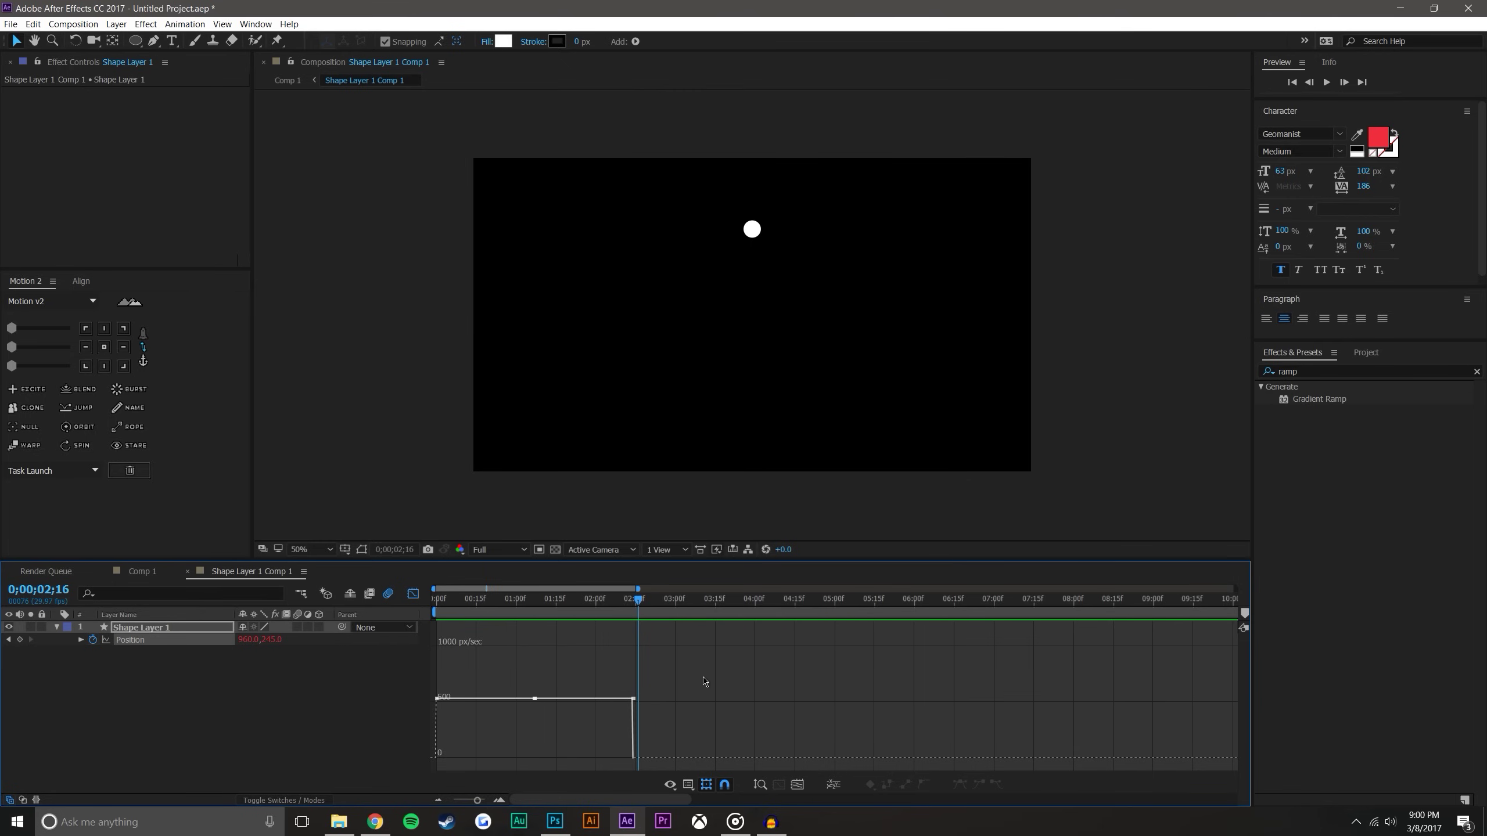
pyautogui.moveTo(696, 670); pyautogui.dragTo(431, 770)
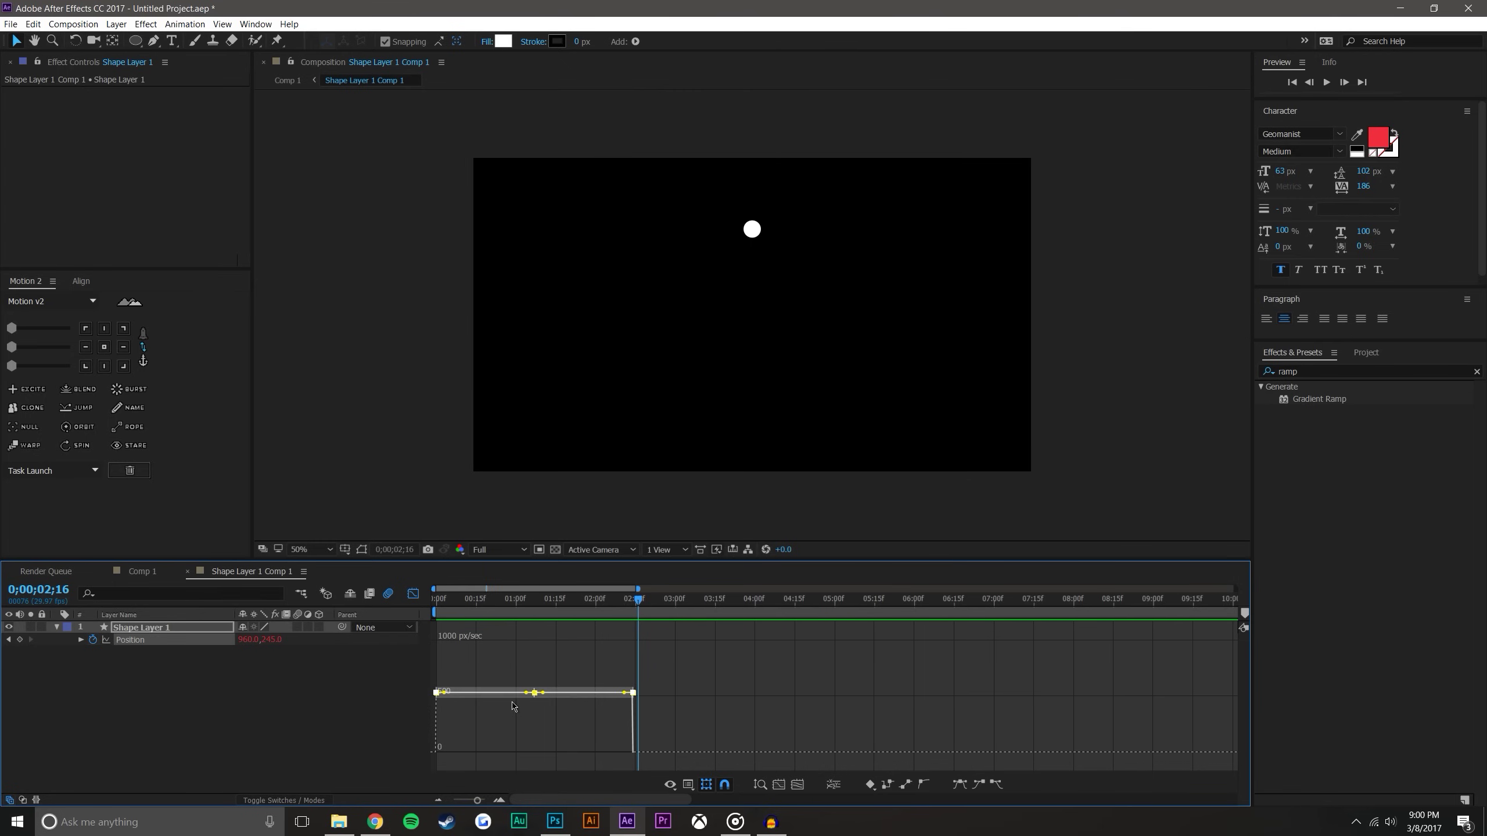
pyautogui.click(467, 708)
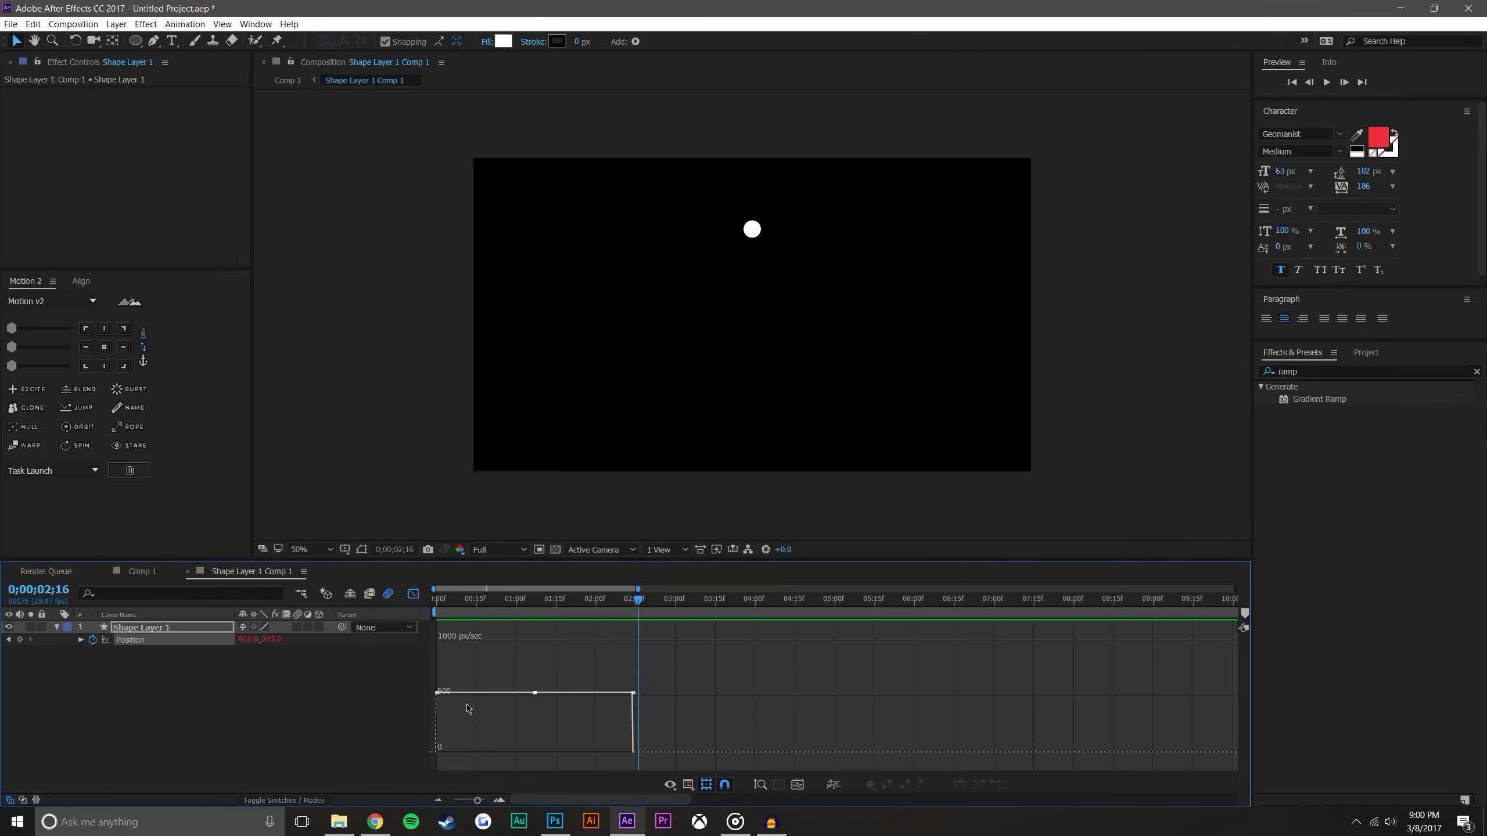
# Step: Zoom the timeline to about 11 seconds, preview the bounce, and lower the end keyframe's speed slightly
pyautogui.click(500, 800)
pyautogui.click(500, 799)
pyautogui.click(501, 800)
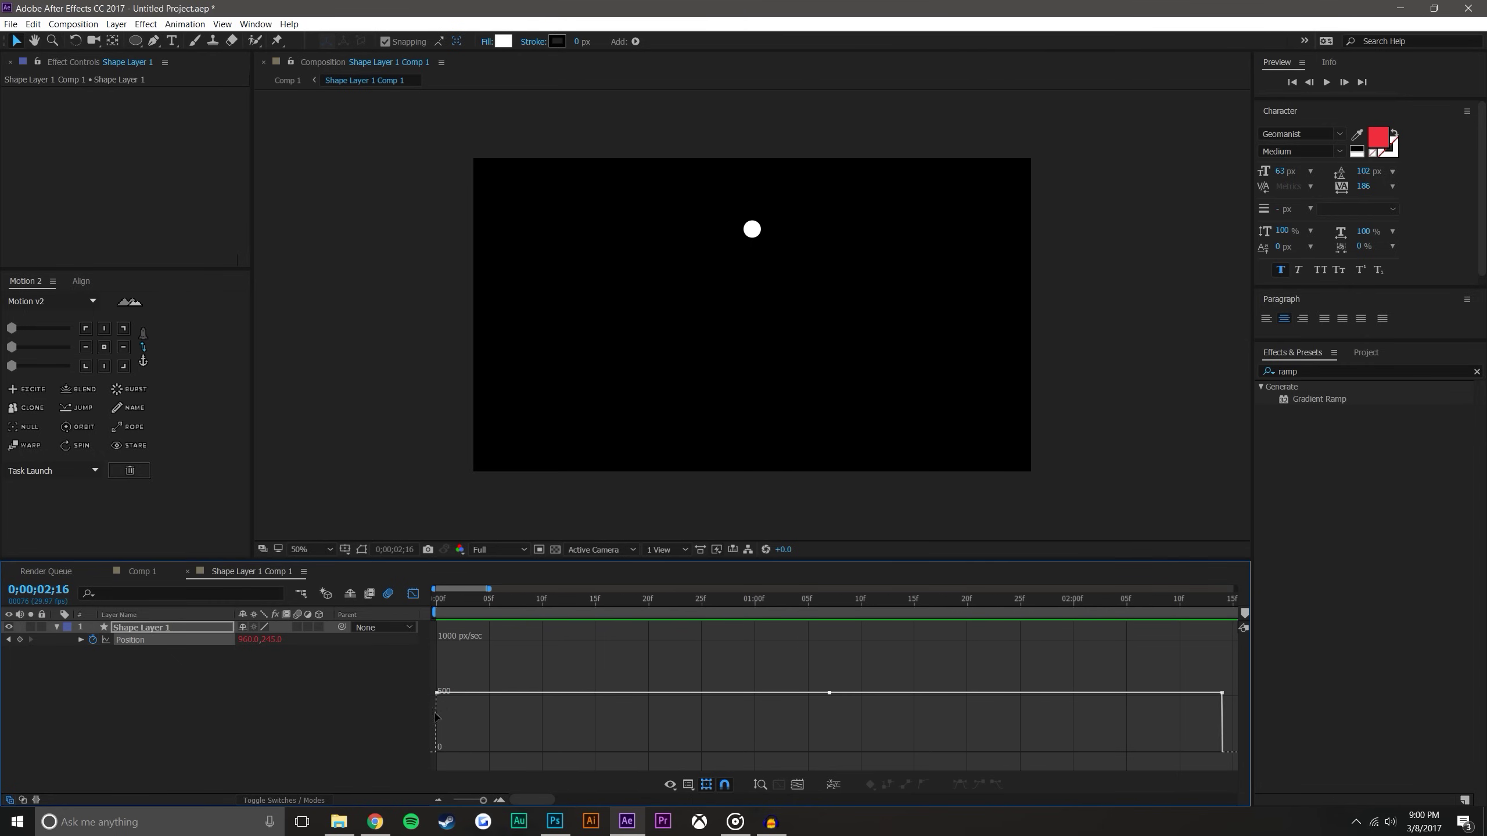
pyautogui.click(439, 800)
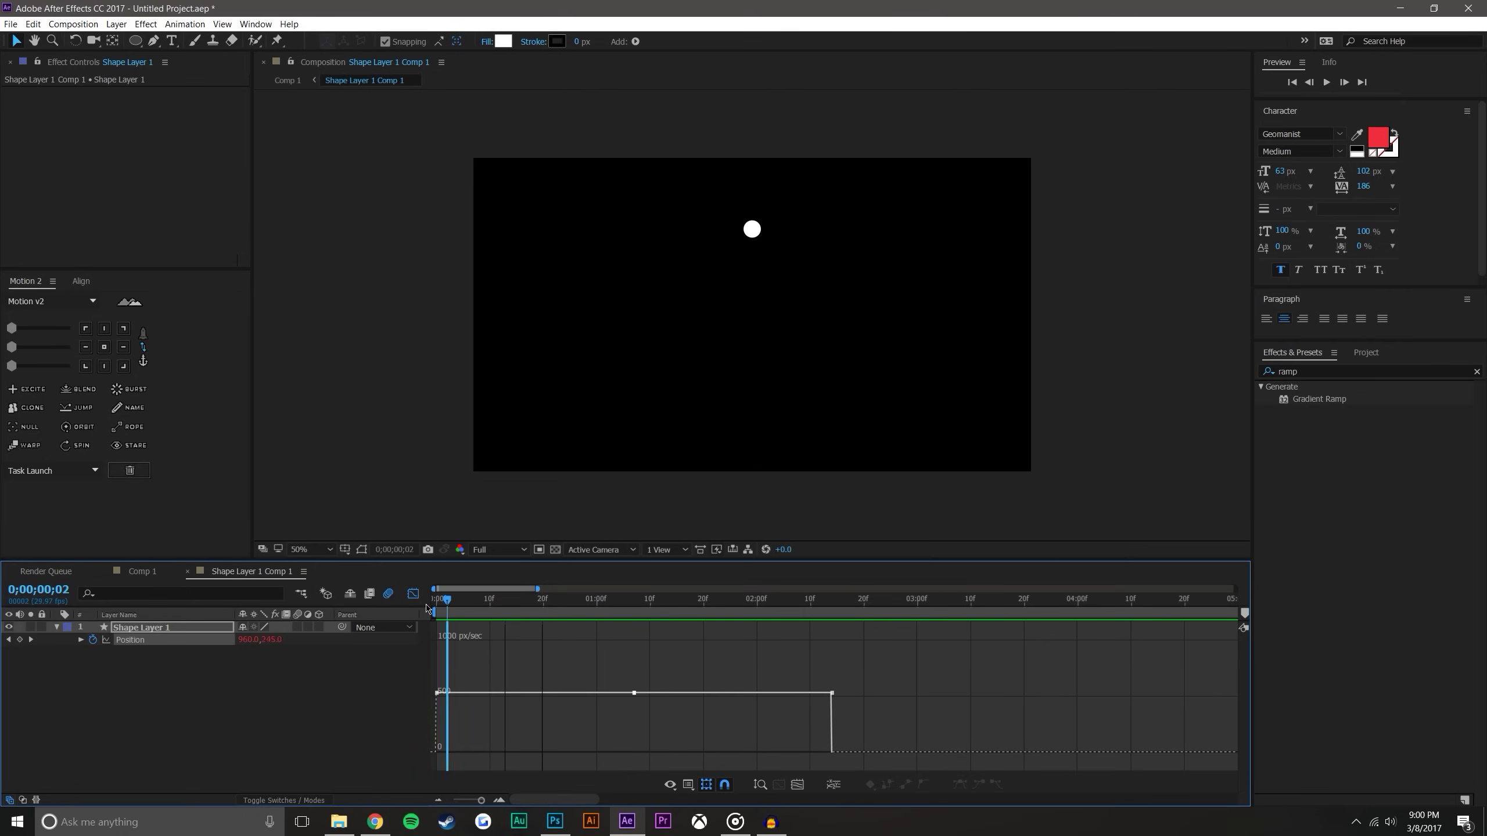
pyautogui.press('space')
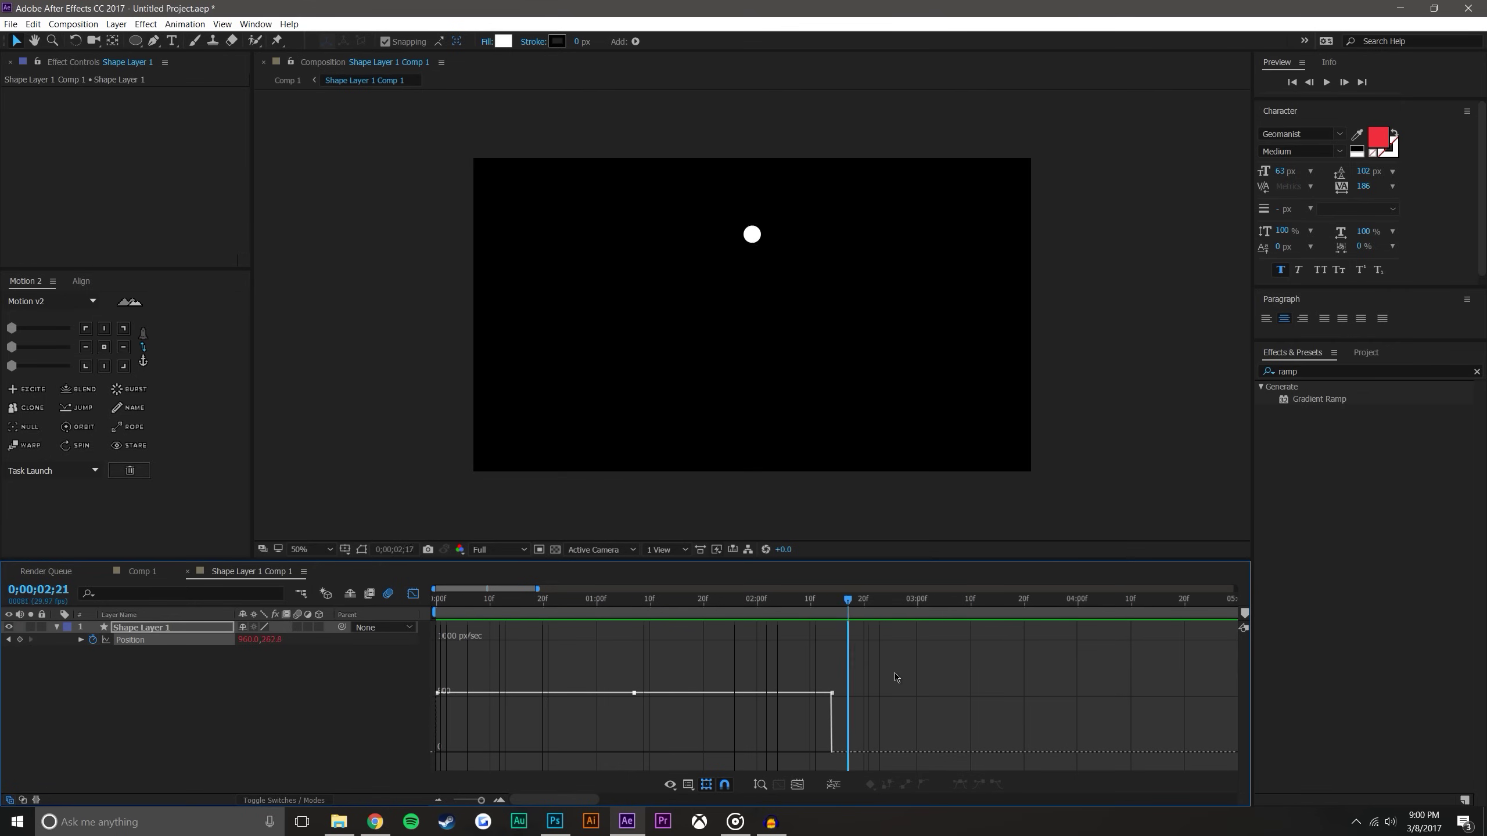
pyautogui.click(438, 799)
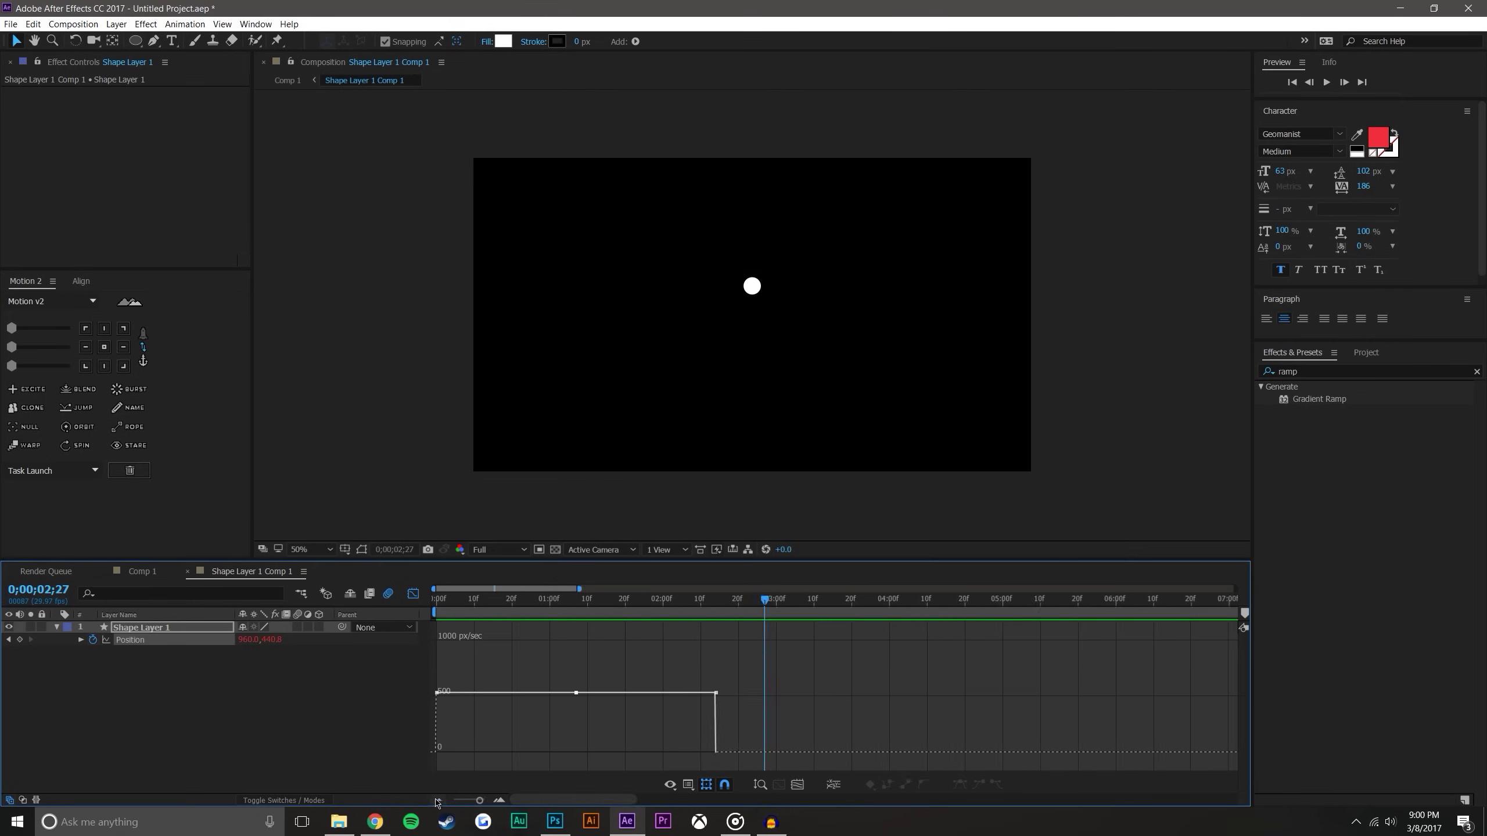
pyautogui.click(438, 800)
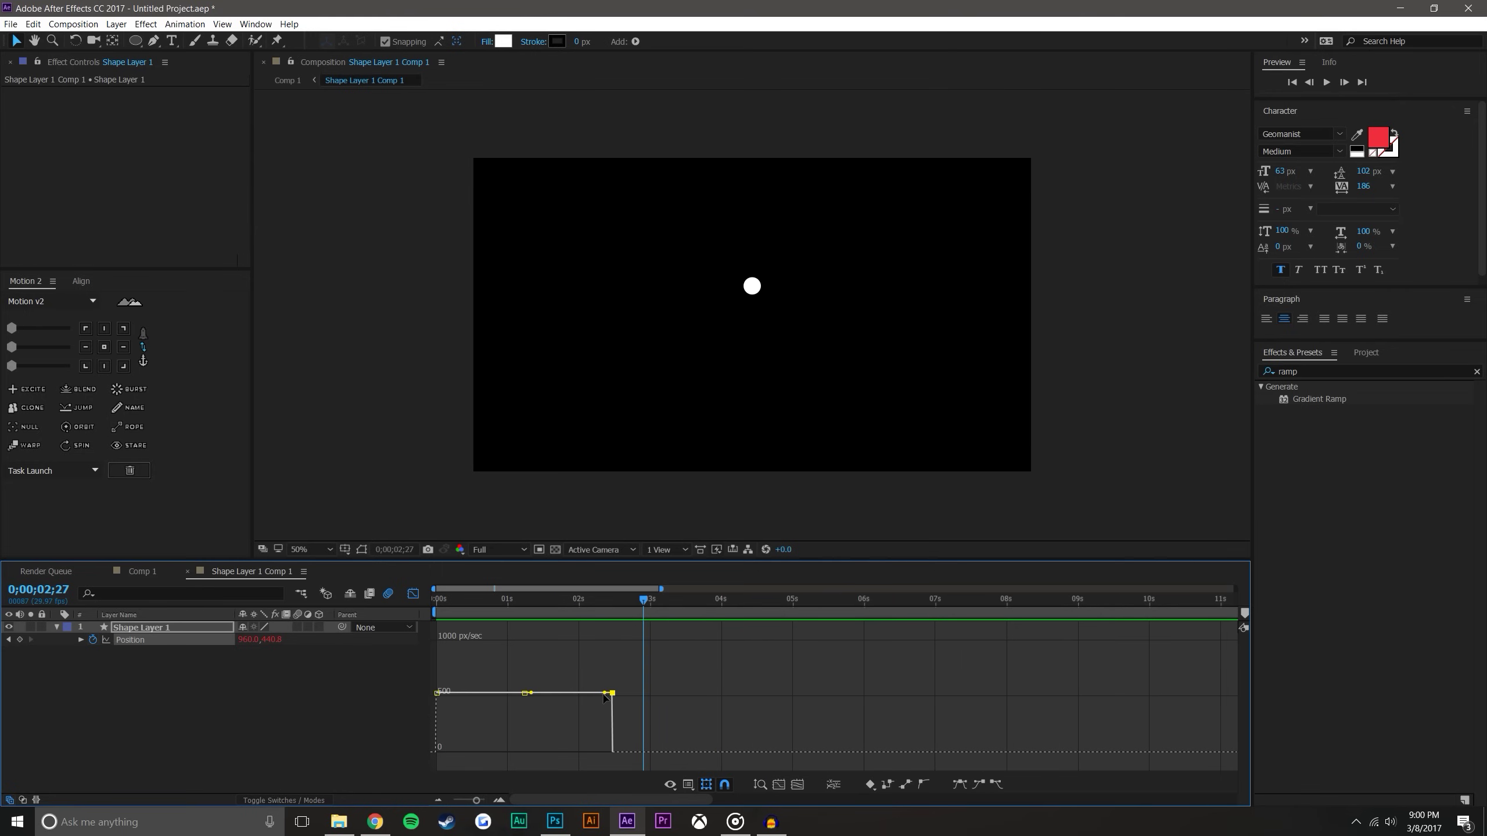
pyautogui.moveTo(611, 694); pyautogui.dragTo(395, 784)
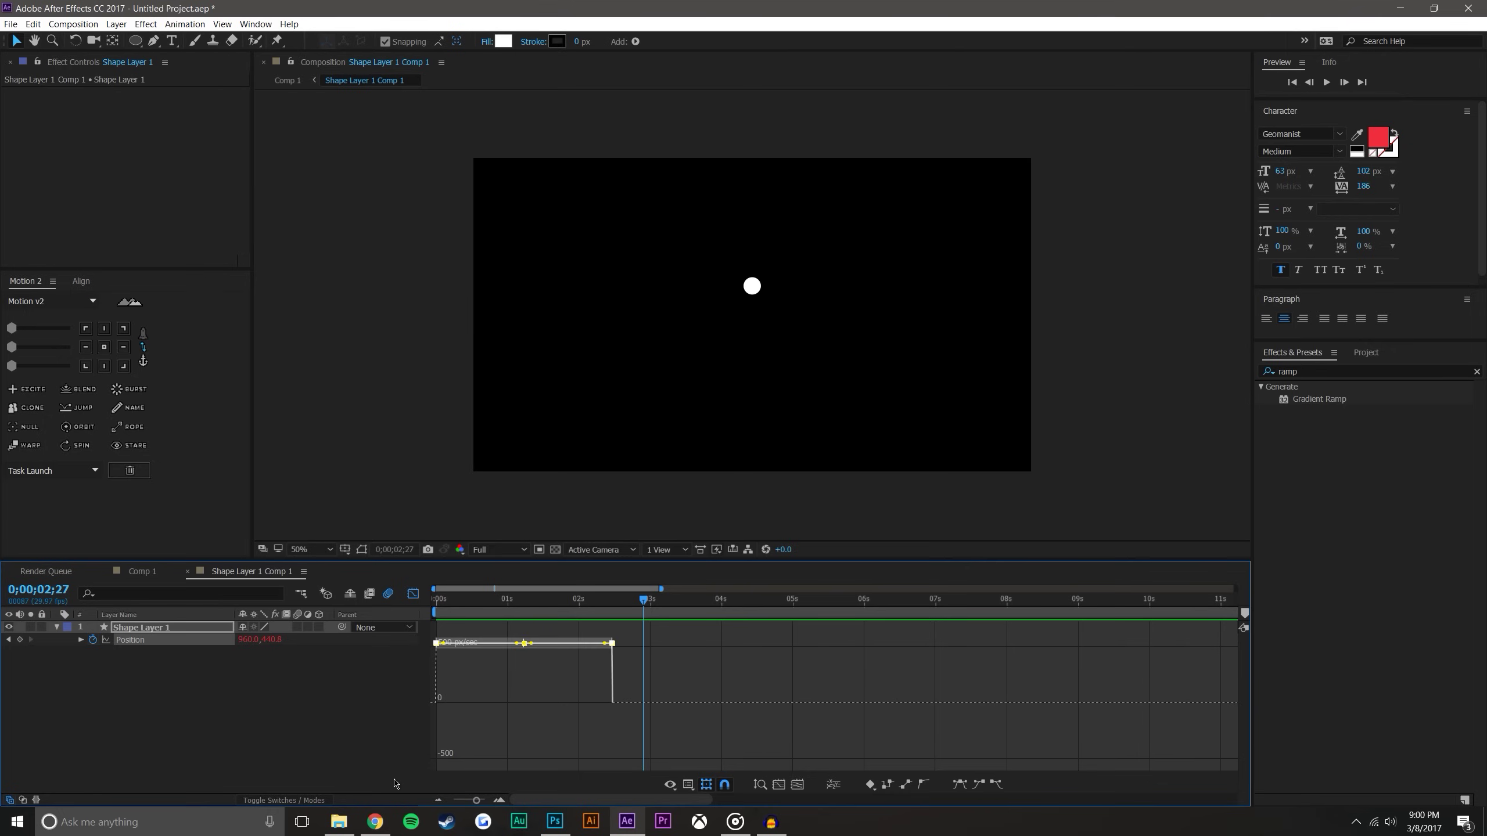
# Step: Try Easy Ease, linear, Easy Ease In and Easy Ease Out on the Position keyframes
pyautogui.scroll(2, 586, 749)
pyautogui.scroll(-1, 930, 716)
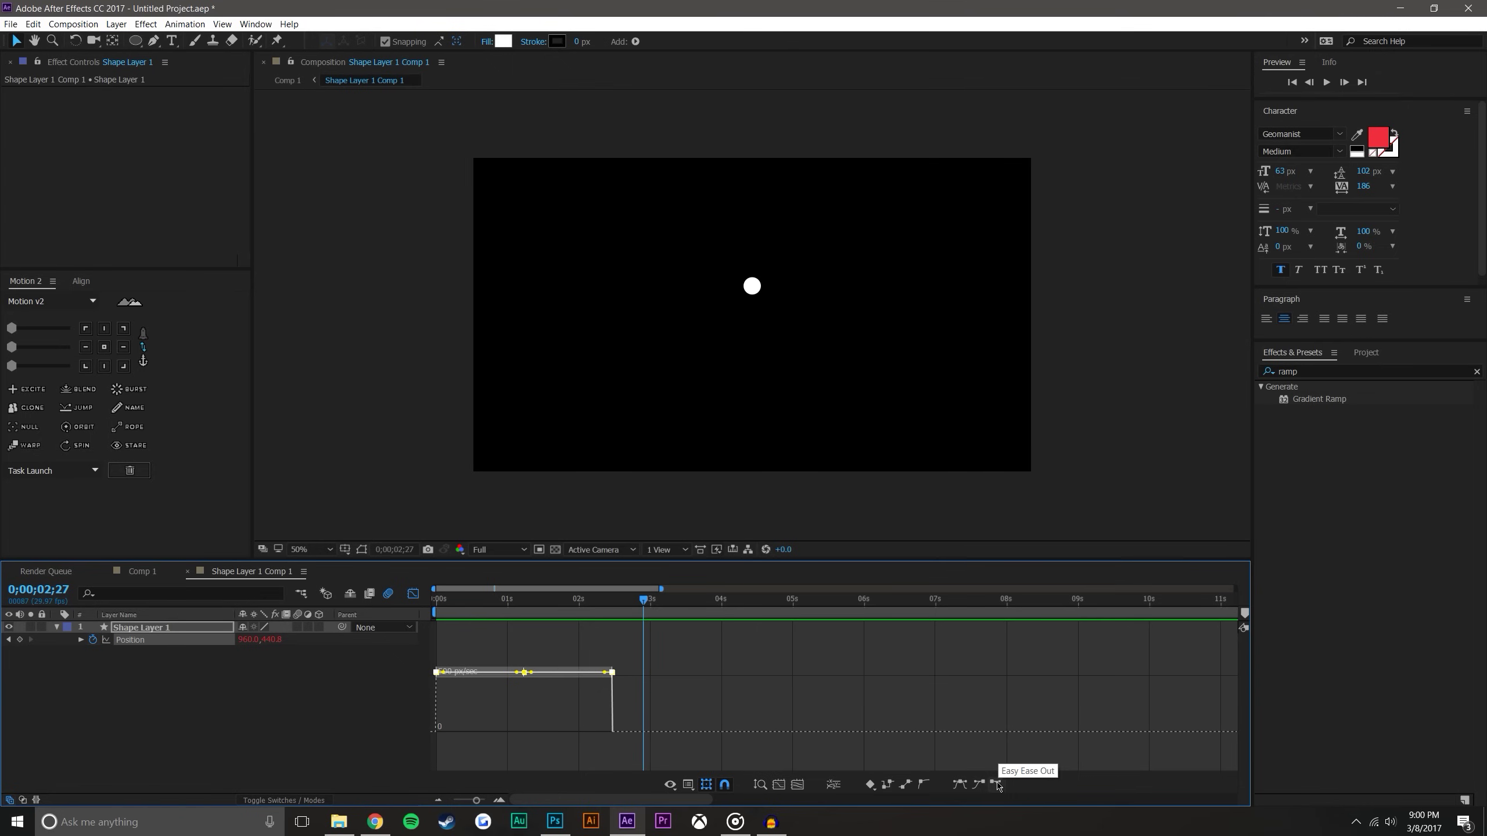
pyautogui.click(963, 787)
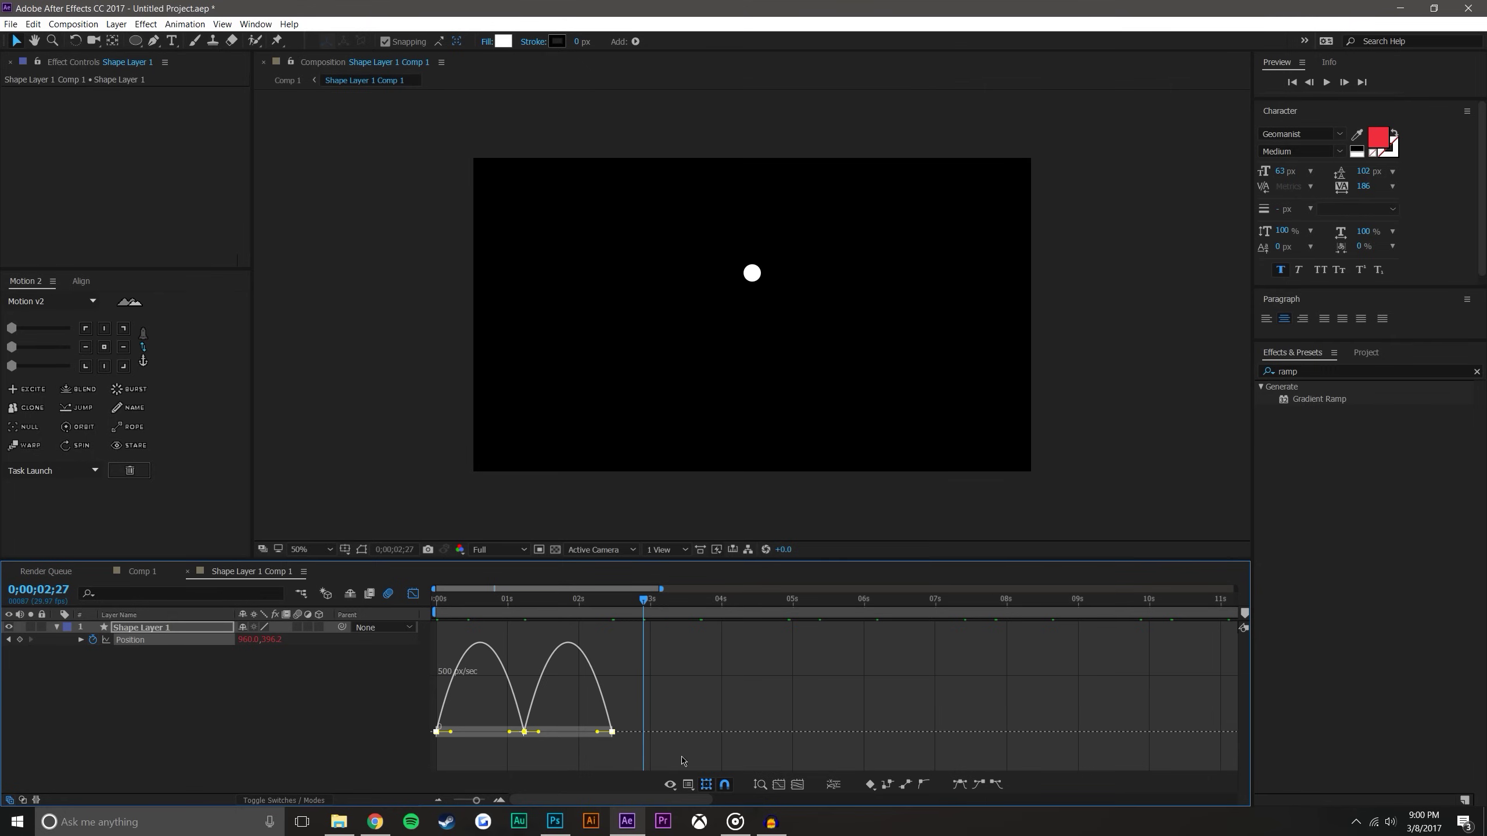
pyautogui.click(905, 784)
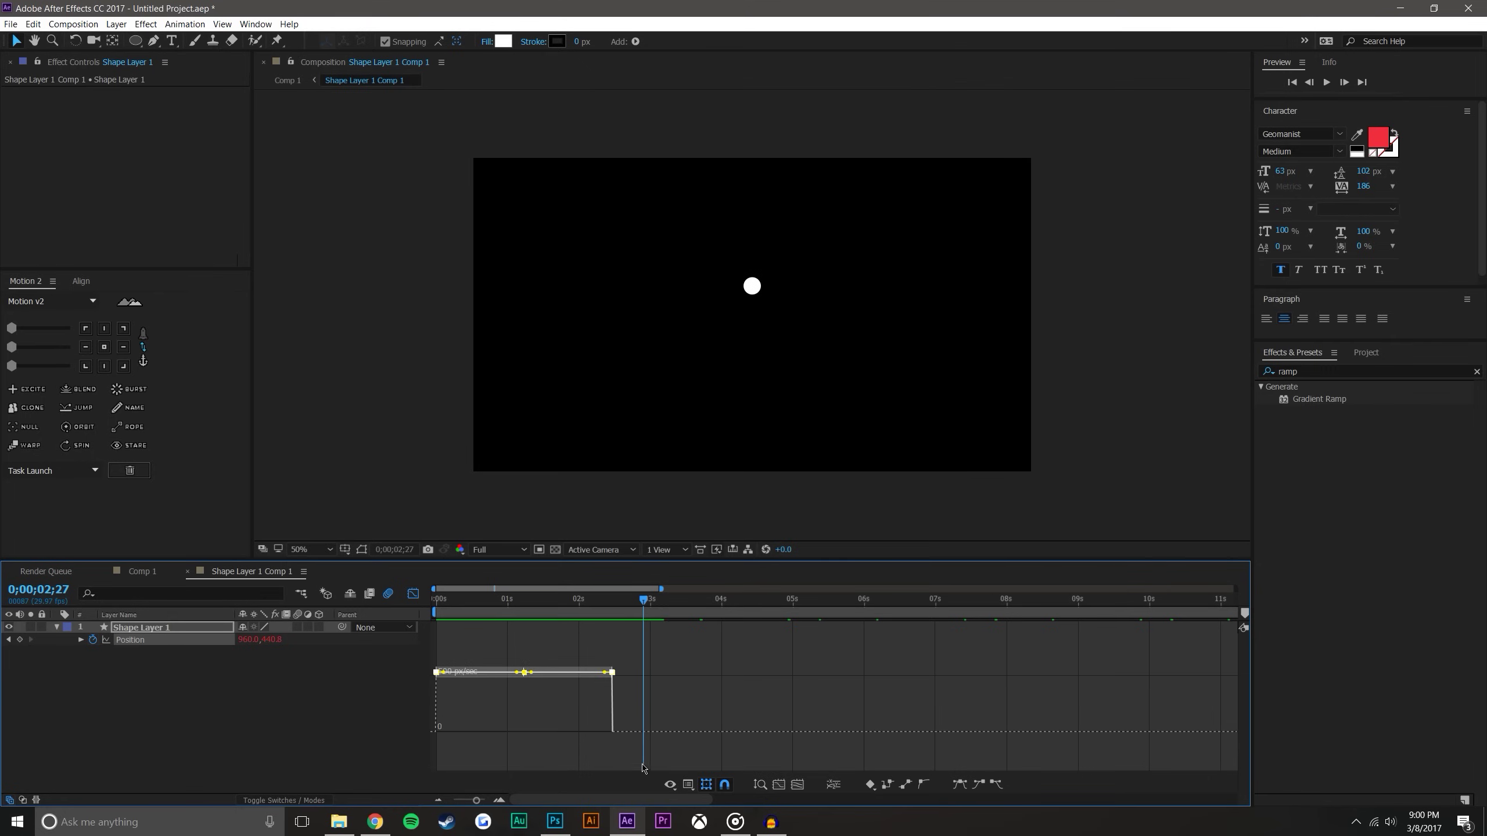
pyautogui.click(978, 787)
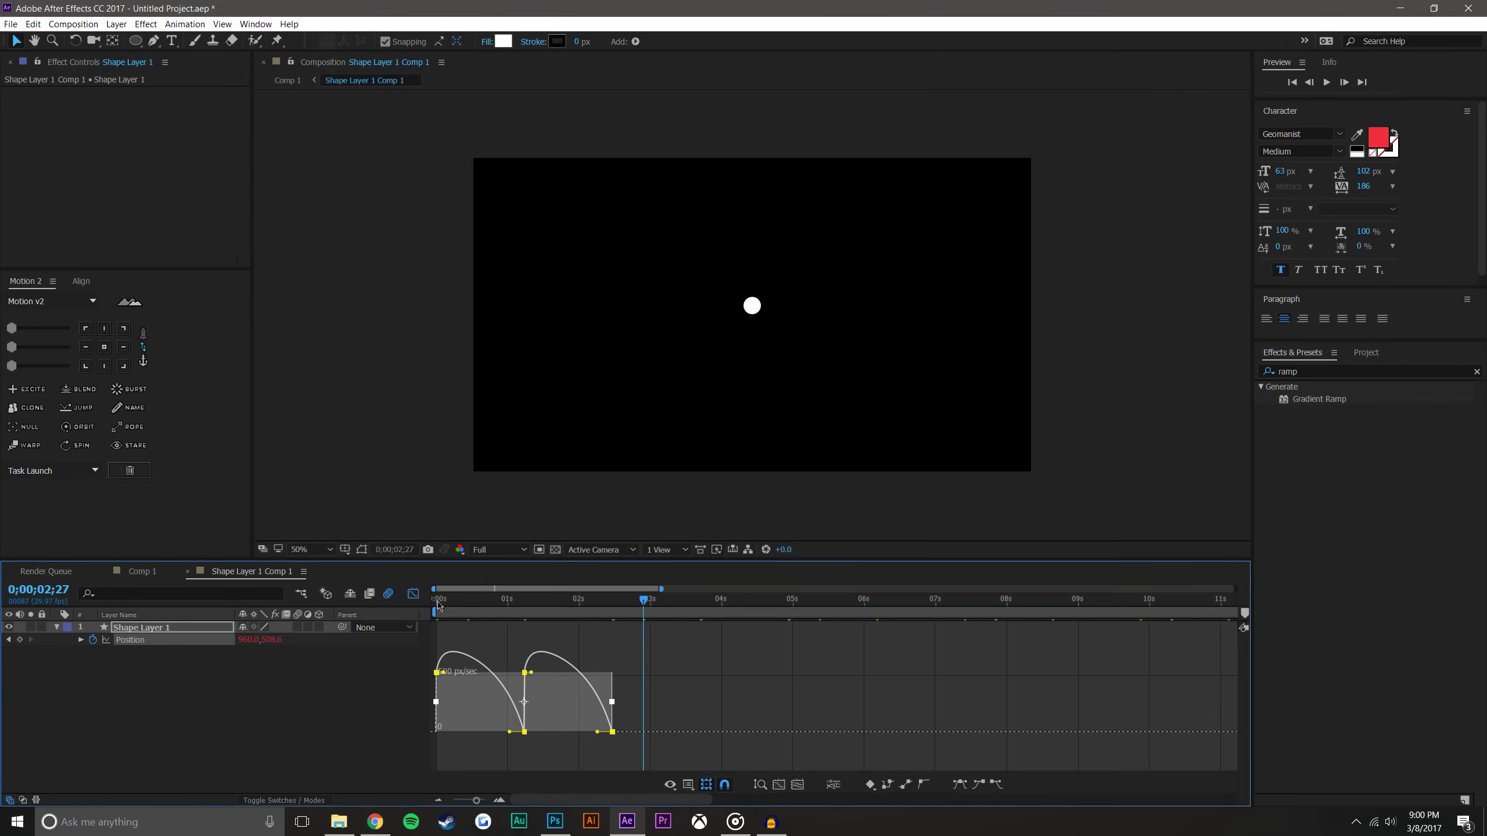
pyautogui.moveTo(441, 612); pyautogui.dragTo(511, 624)
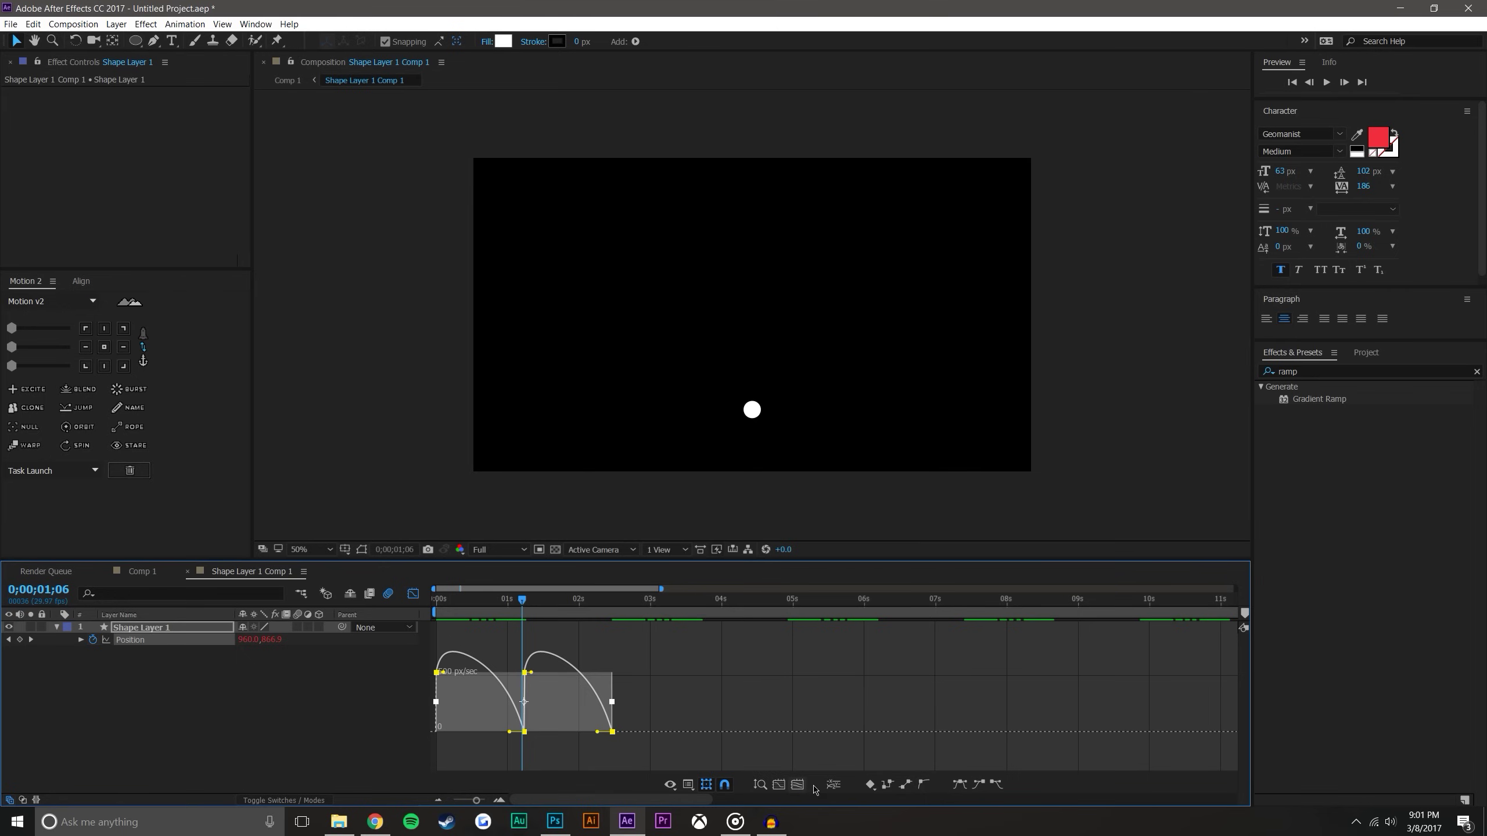
pyautogui.click(904, 787)
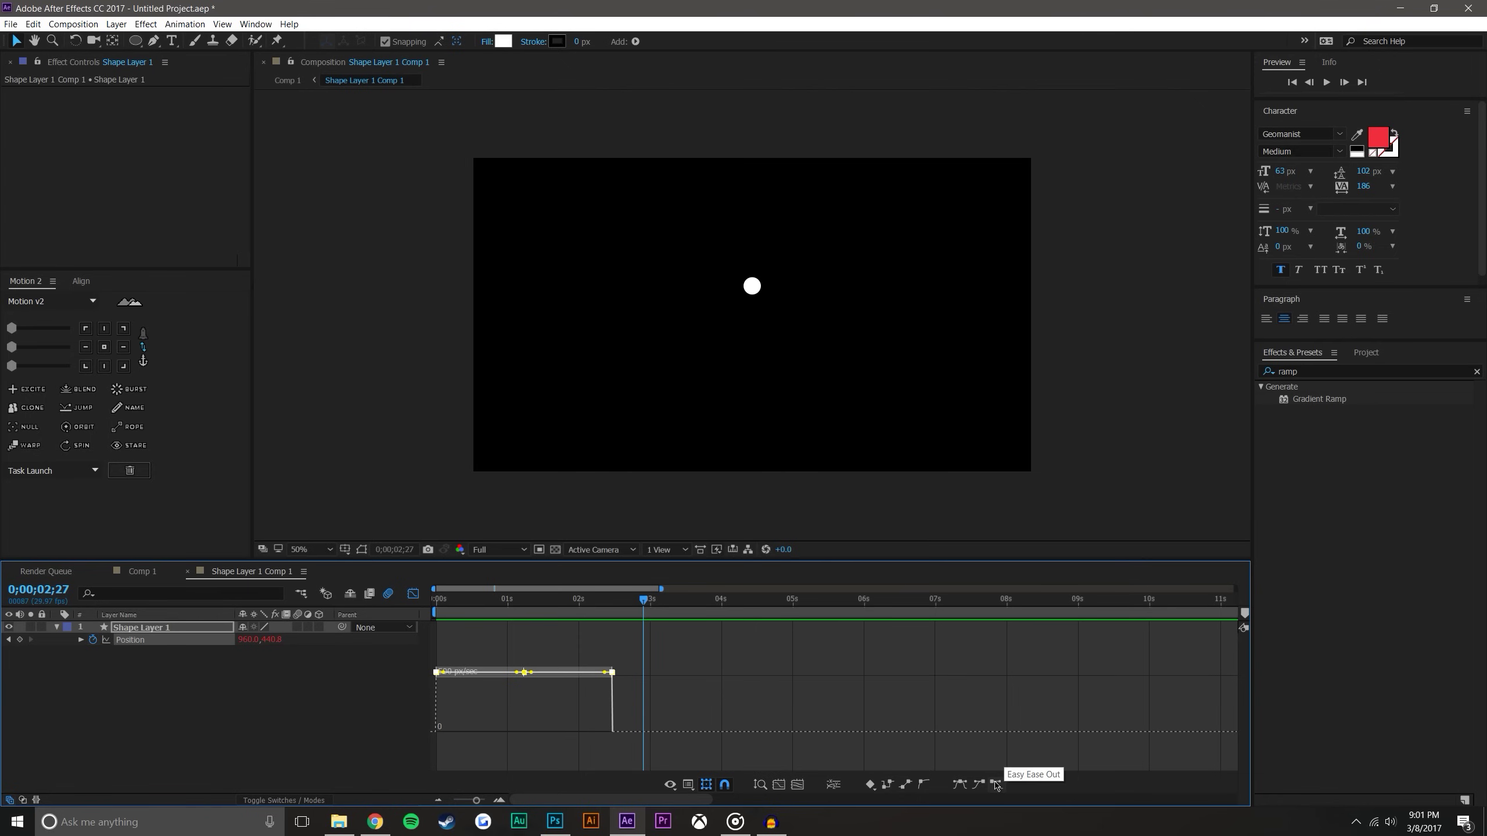
pyautogui.click(995, 786)
pyautogui.click(757, 775)
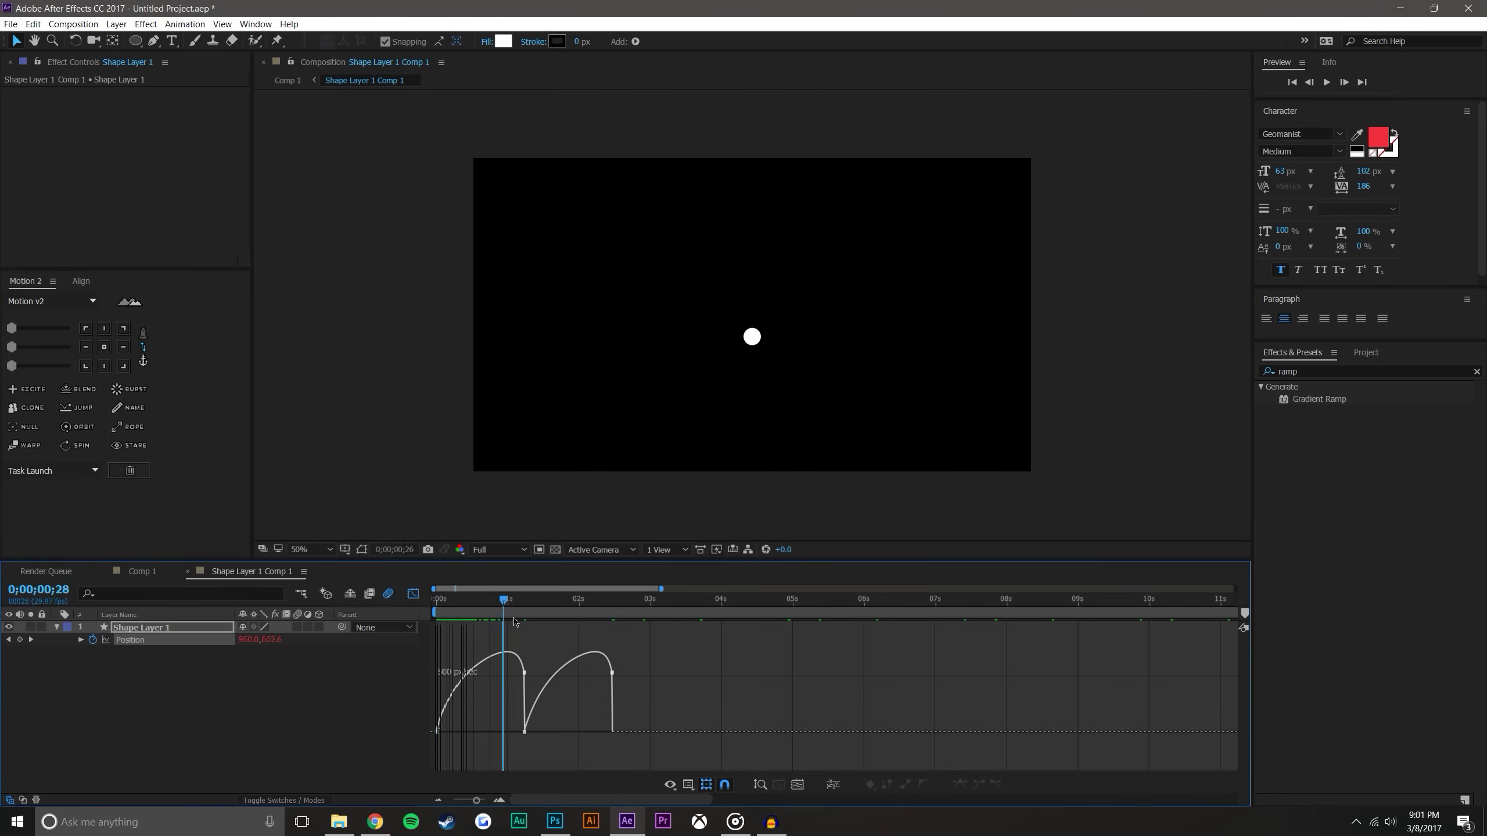
# Step: Preview the bounce, then Easy Ease all keyframes and widen the middle keyframe's influence
pyautogui.press('space')
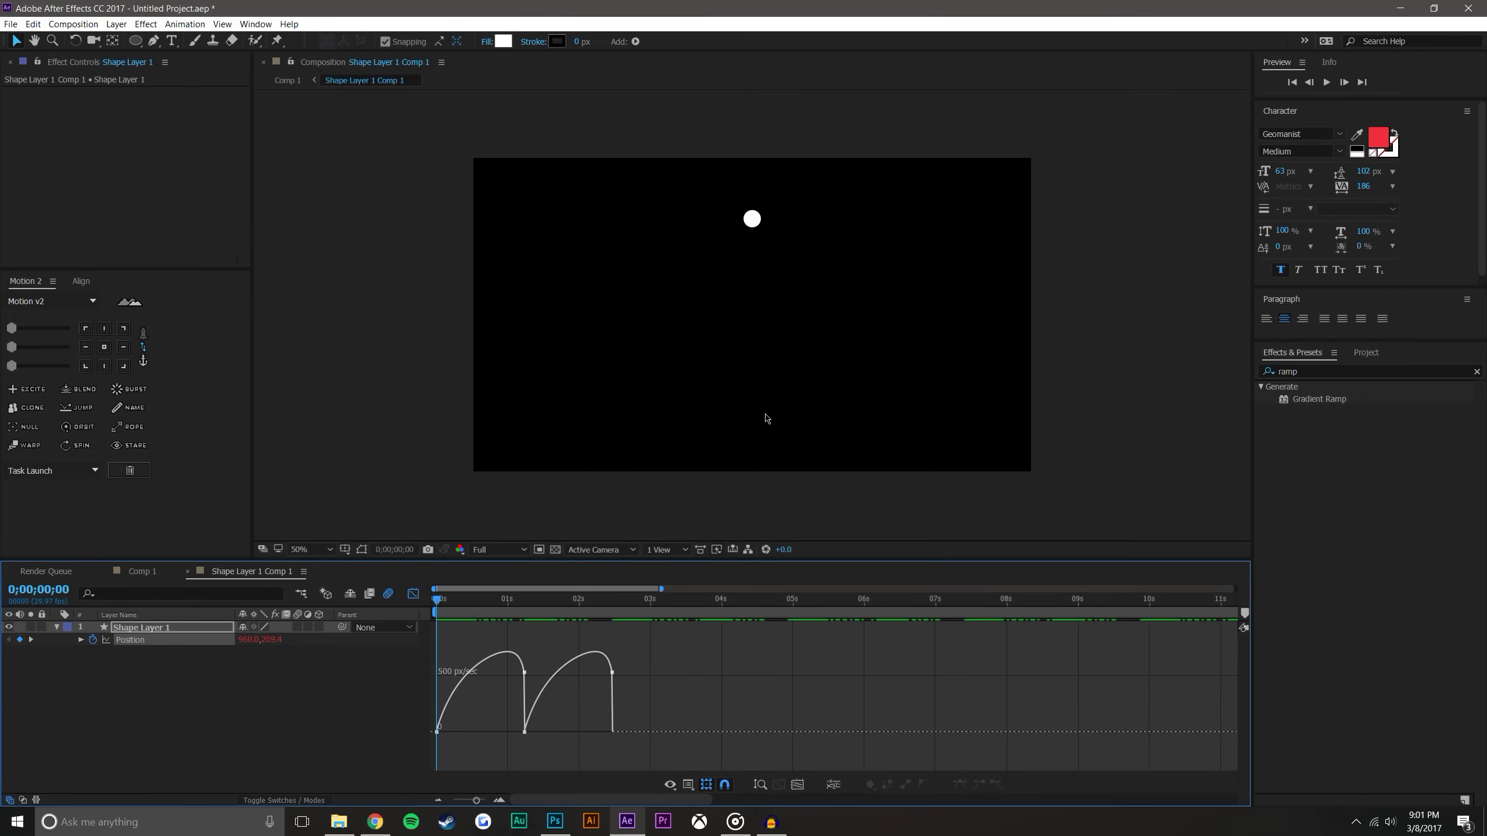
pyautogui.click(1327, 83)
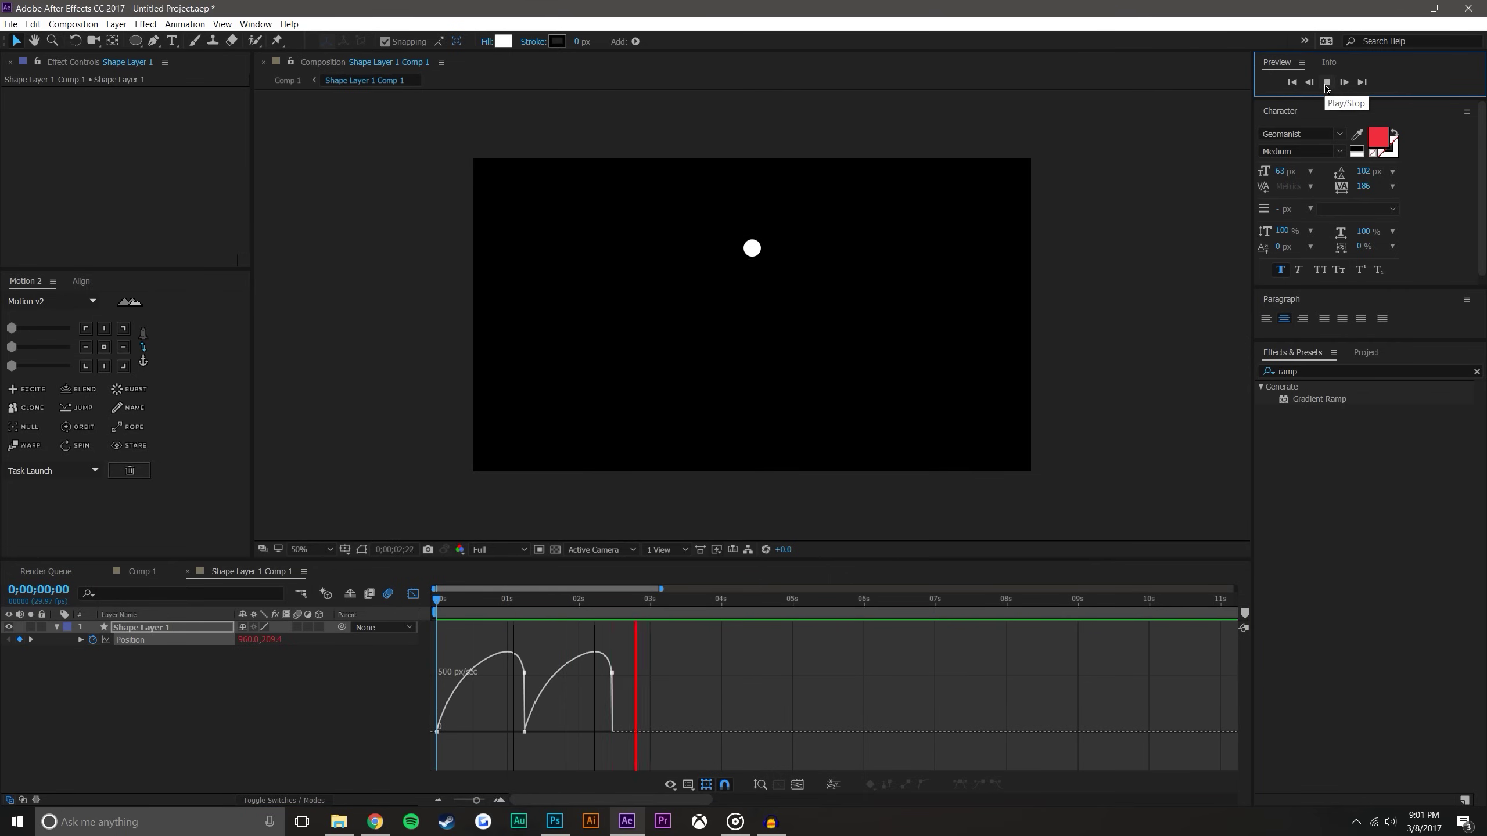
pyautogui.click(583, 600)
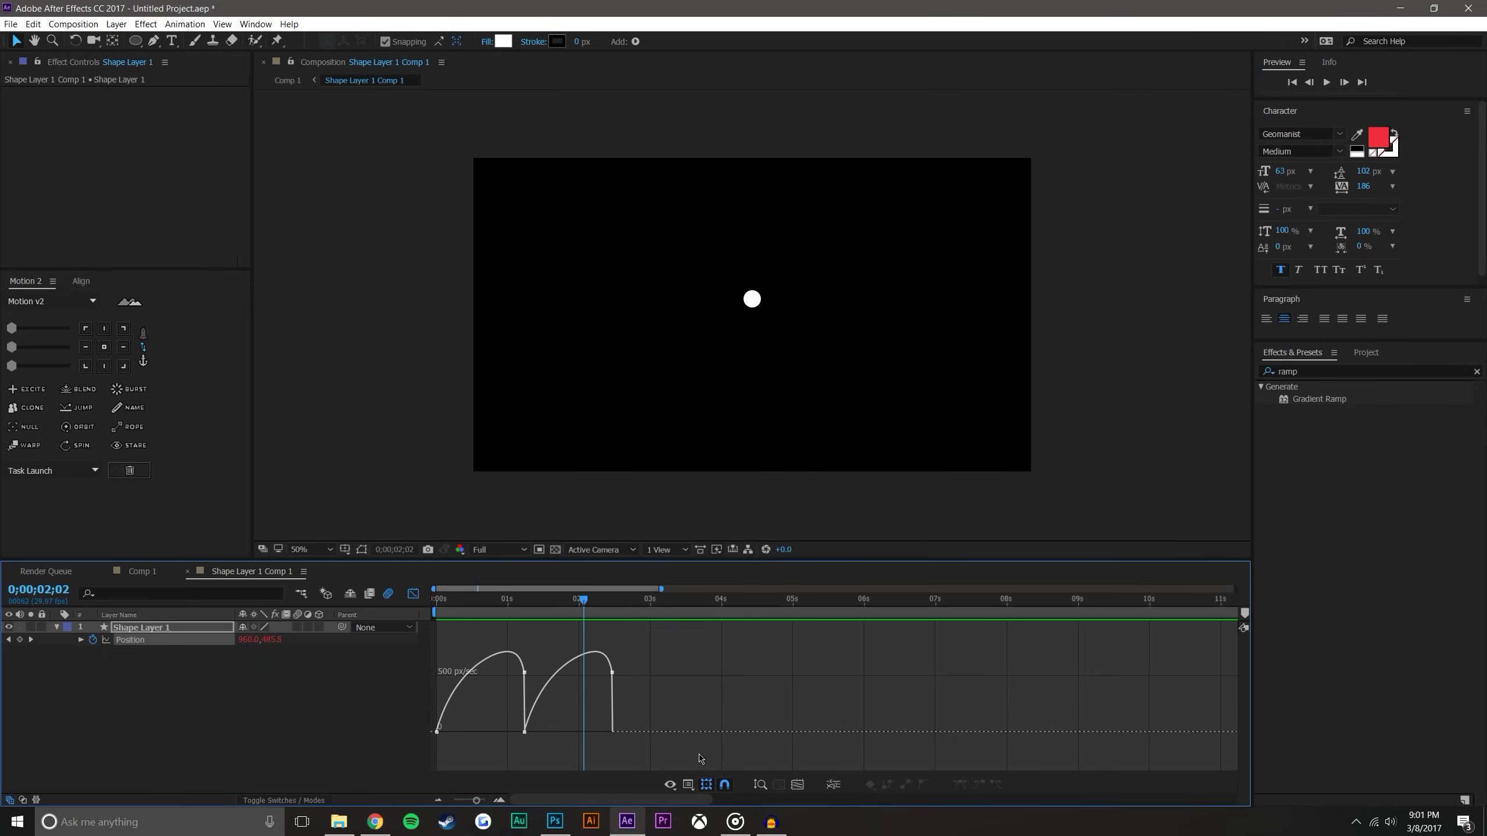
pyautogui.hotkey('ctrl', 'a')
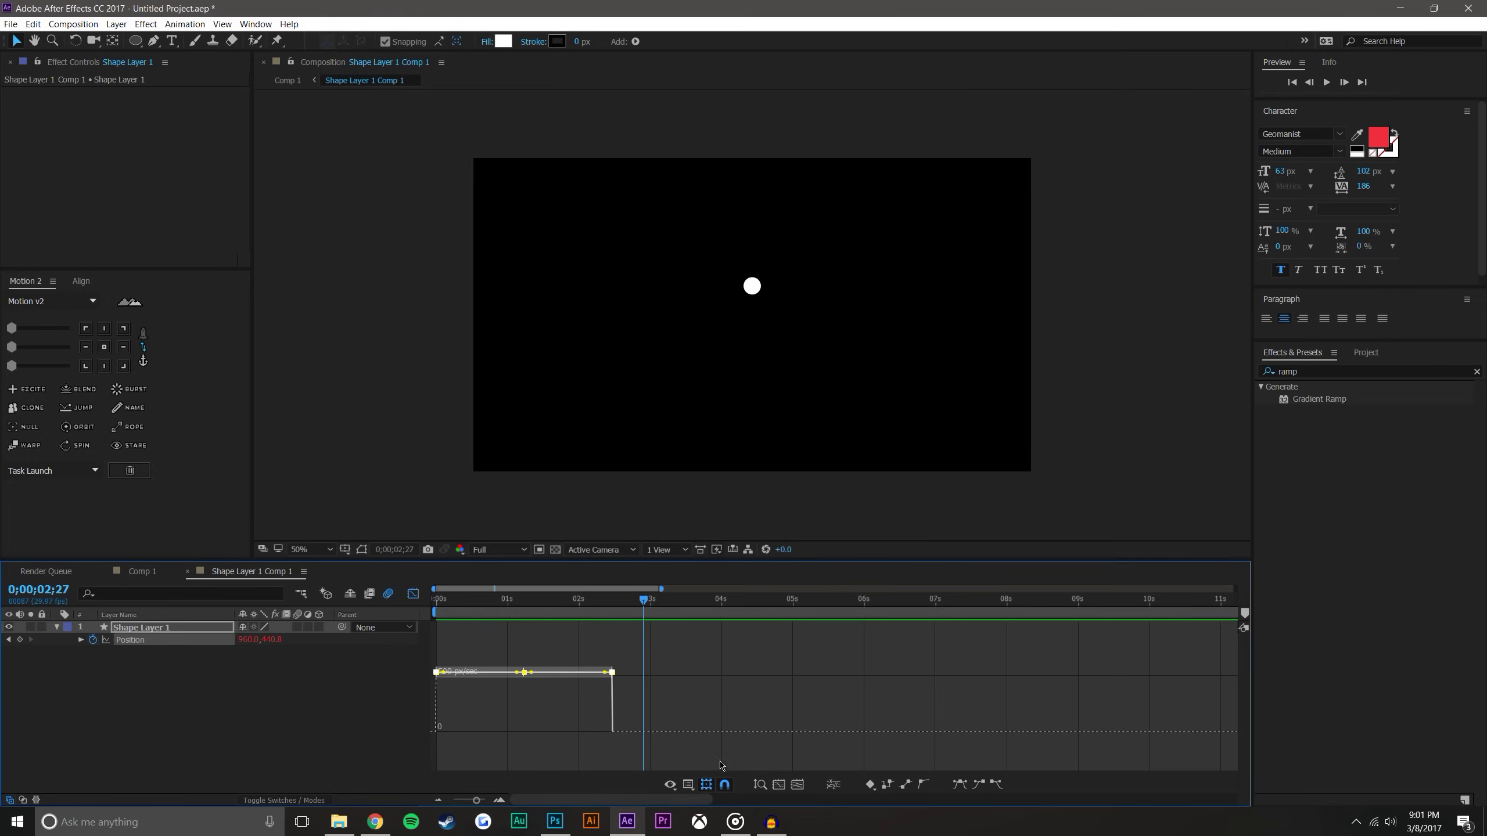
pyautogui.click(960, 787)
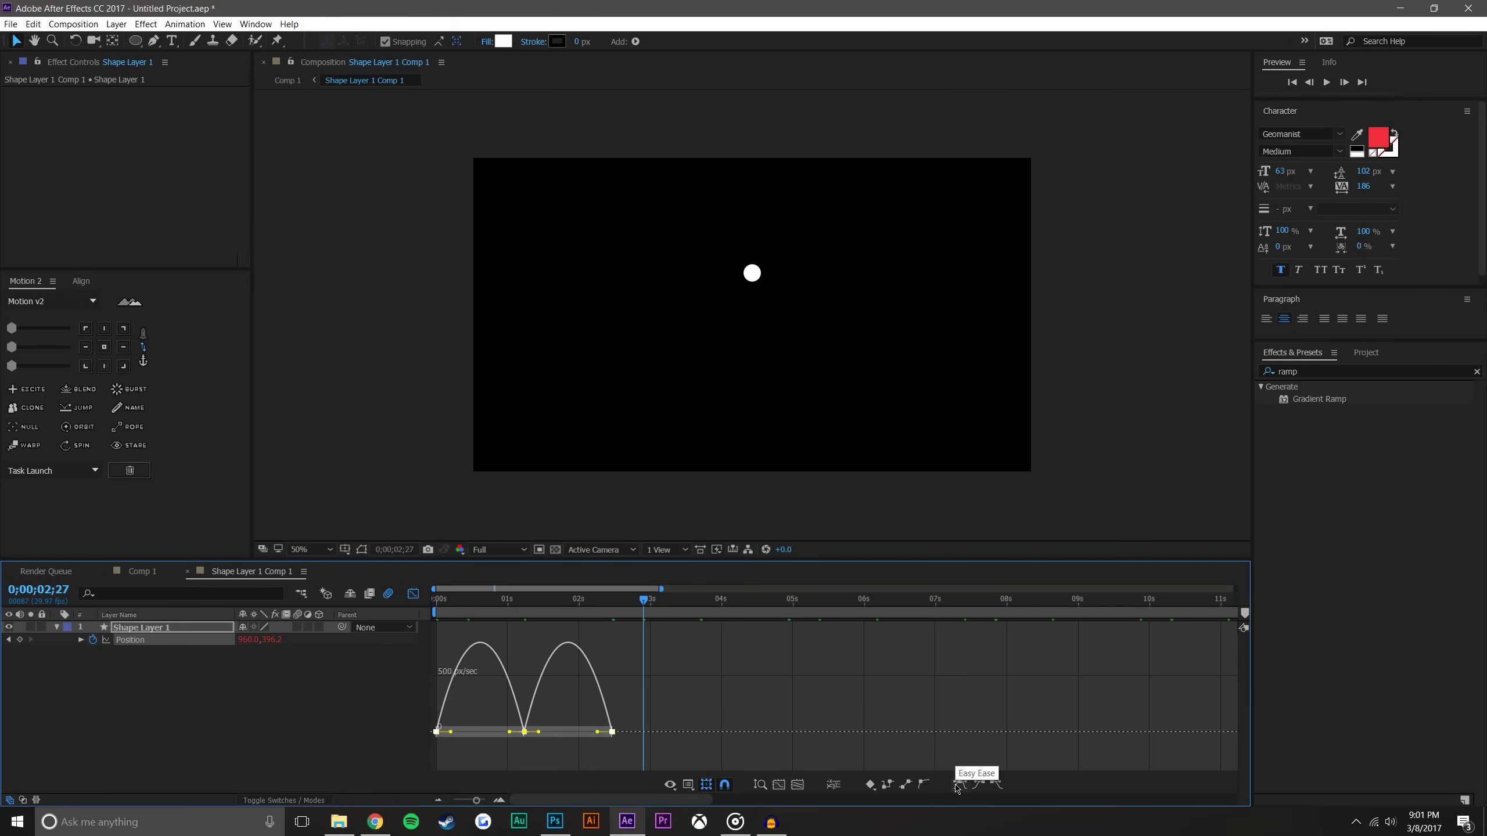
pyautogui.moveTo(539, 735)
pyautogui.mouseDown()
pyautogui.moveTo(605, 737)
pyautogui.moveTo(562, 737)
pyautogui.mouseUp()
# Step: Move time to 0, fit the speed graph to show its peaks, and replay the bounce
pyautogui.click(564, 692)
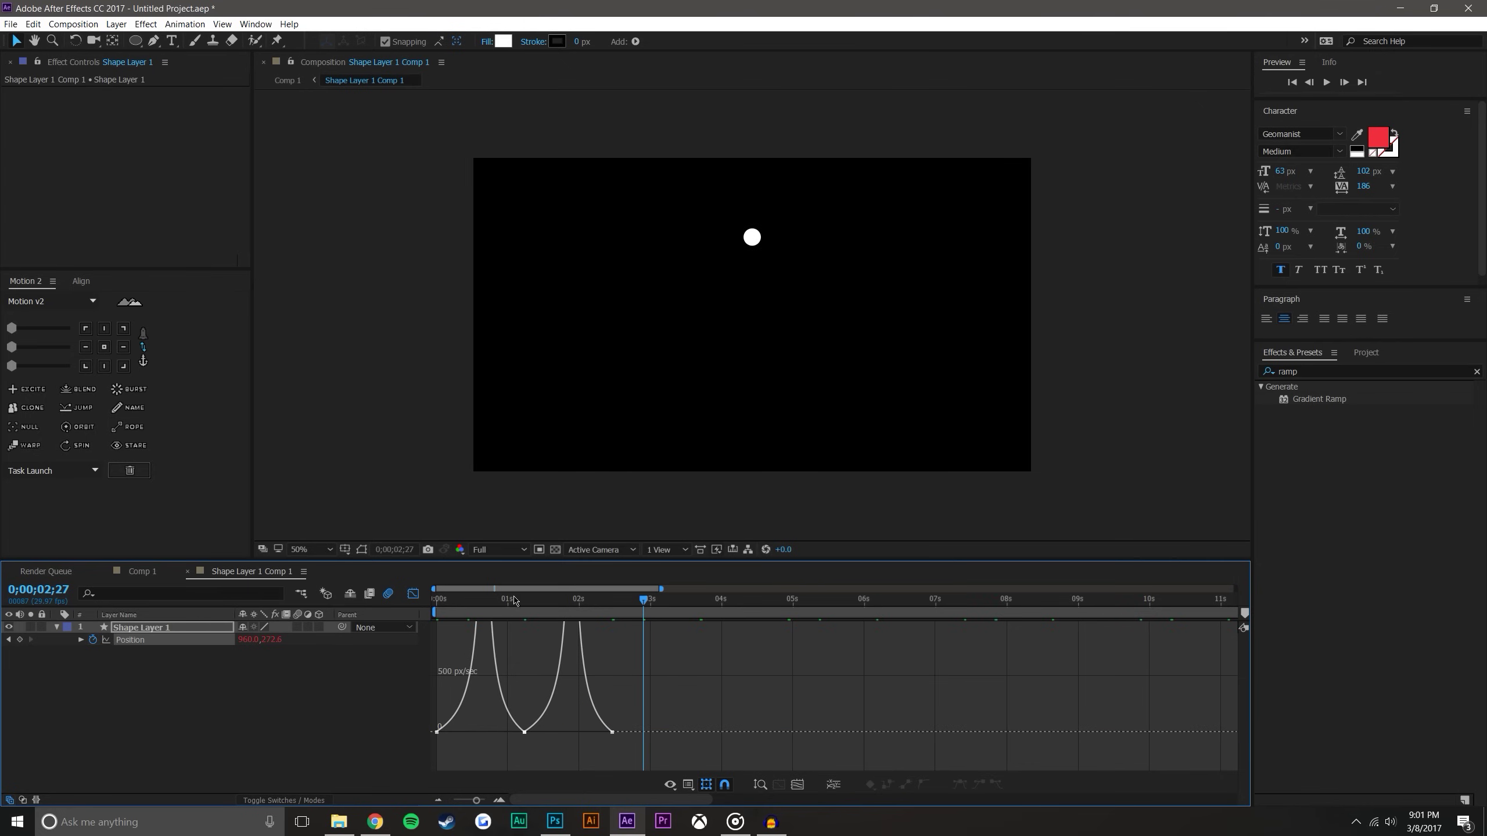
pyautogui.moveTo(514, 600); pyautogui.dragTo(436, 599)
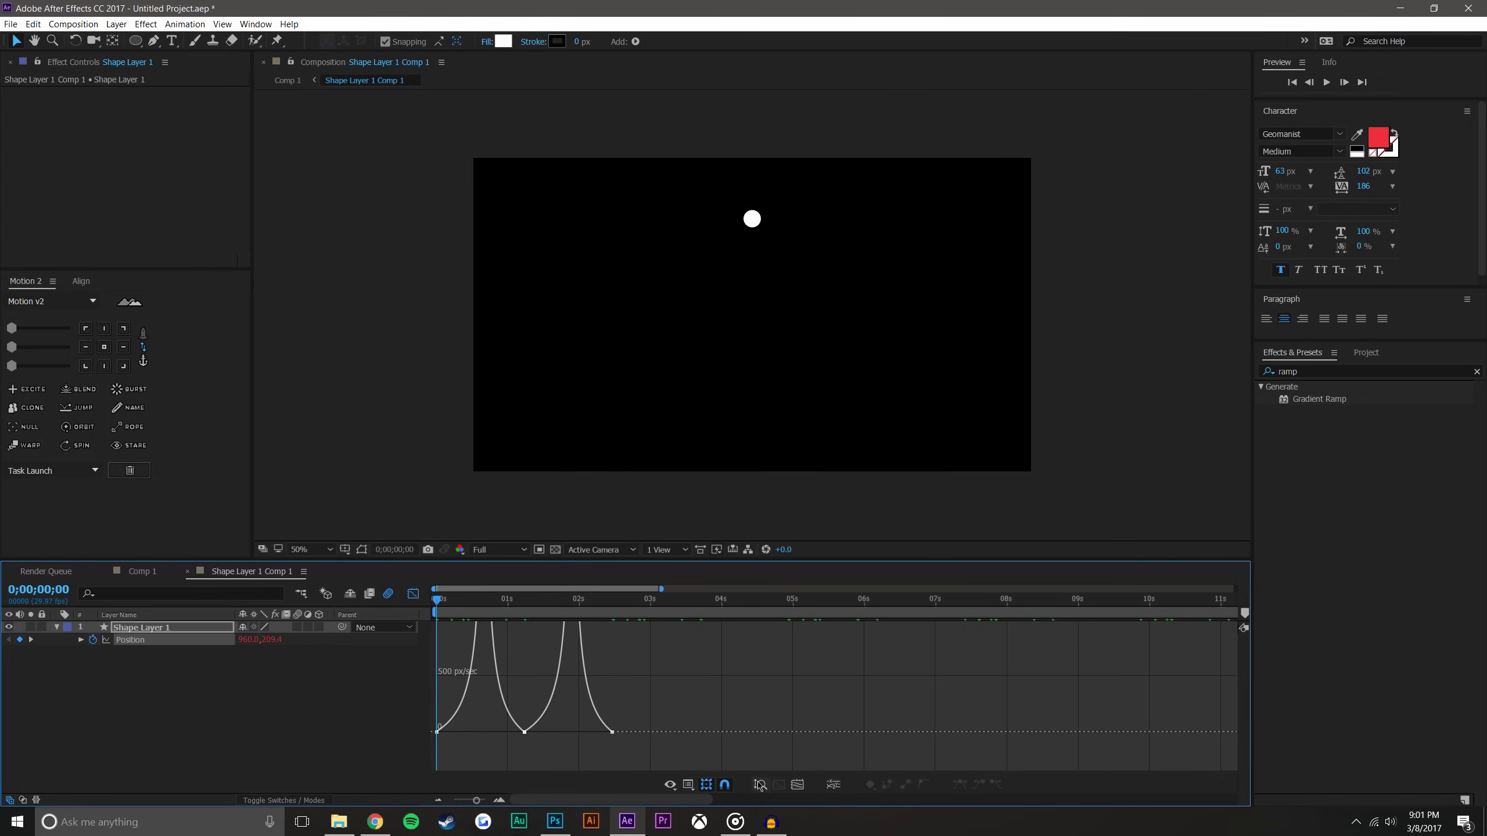
pyautogui.click(759, 785)
pyautogui.click(1326, 83)
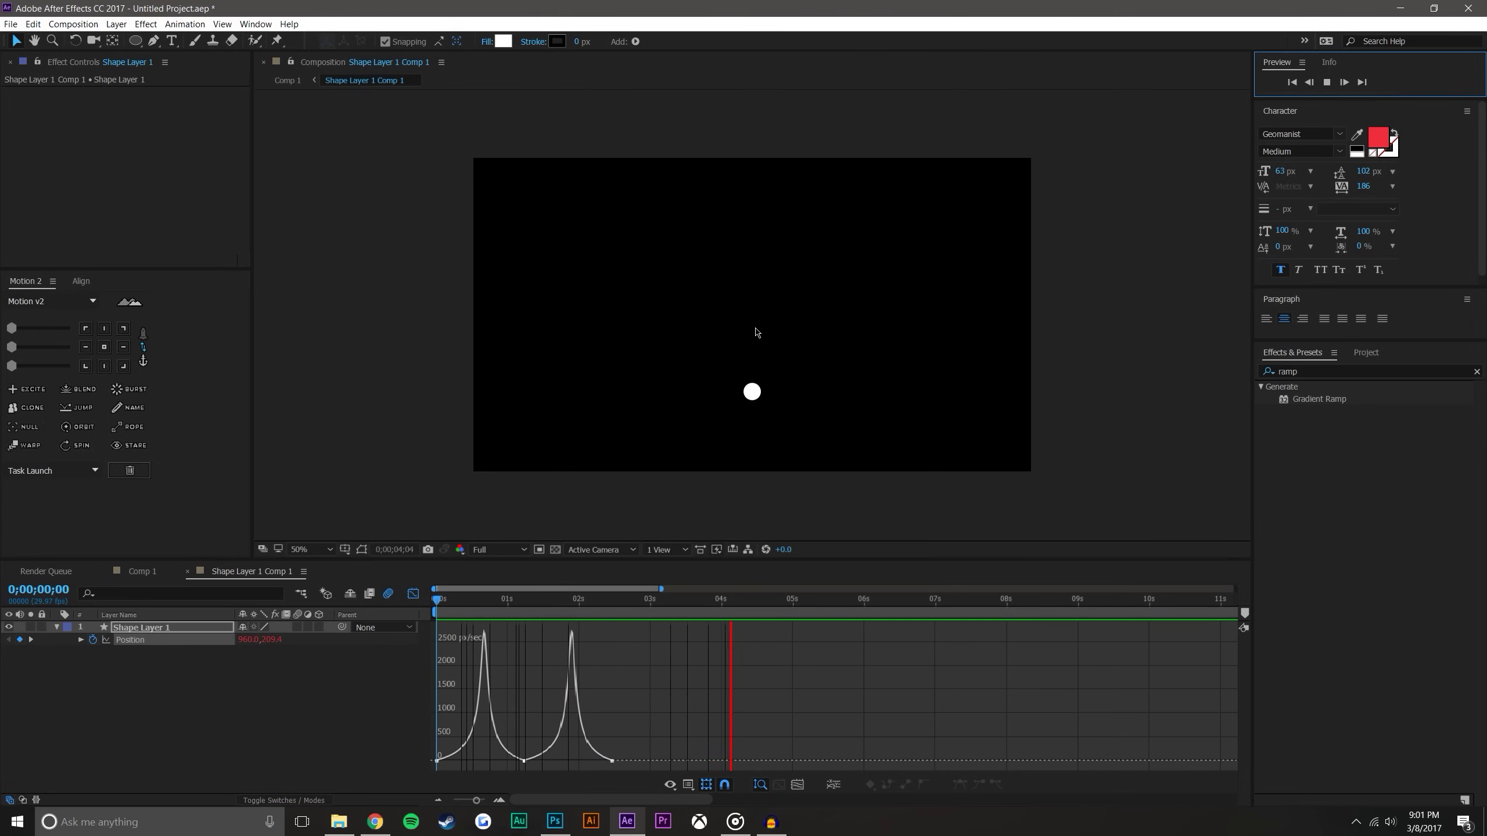
pyautogui.click(140, 572)
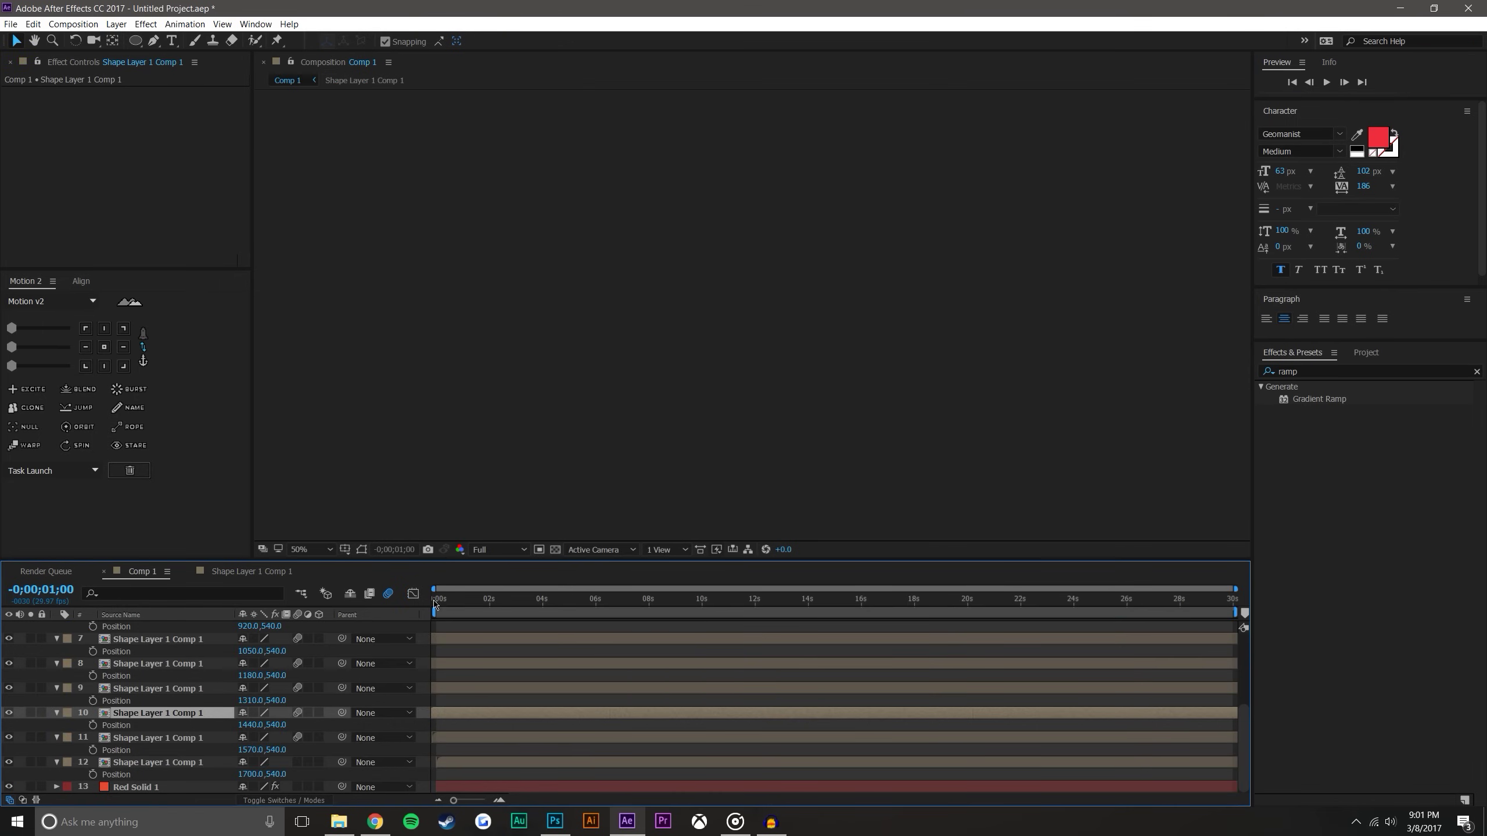
# Step: Set Comp 1's time to 0 and preview the white dots rippling across the gradient
pyautogui.click(434, 603)
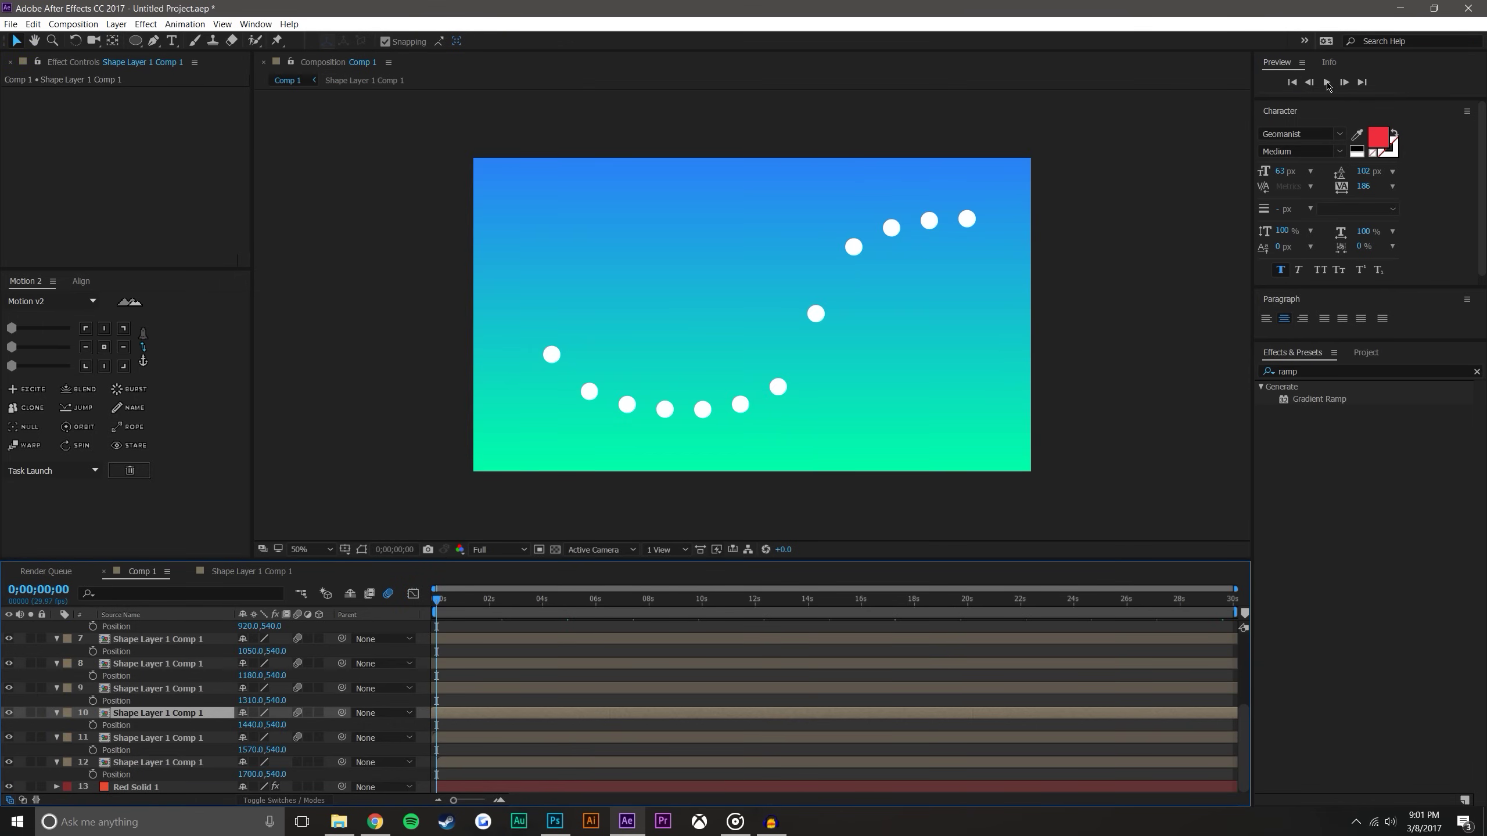
pyautogui.click(1327, 83)
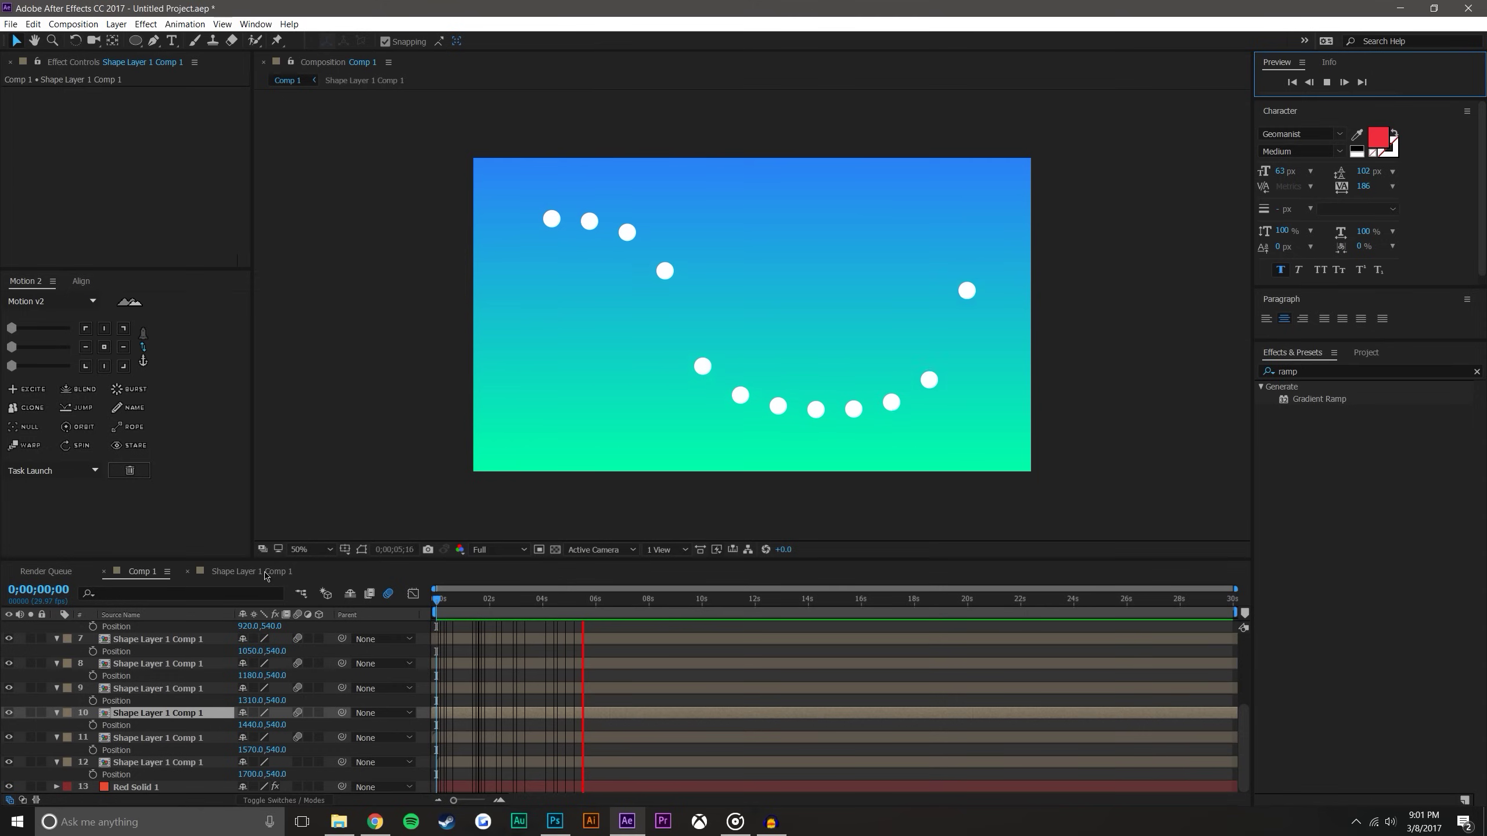
# Step: Drag the Position keyframes' influence in Shape Layer 1 Comp 1 to widen the peaks, then replay Comp 1
pyautogui.click(276, 572)
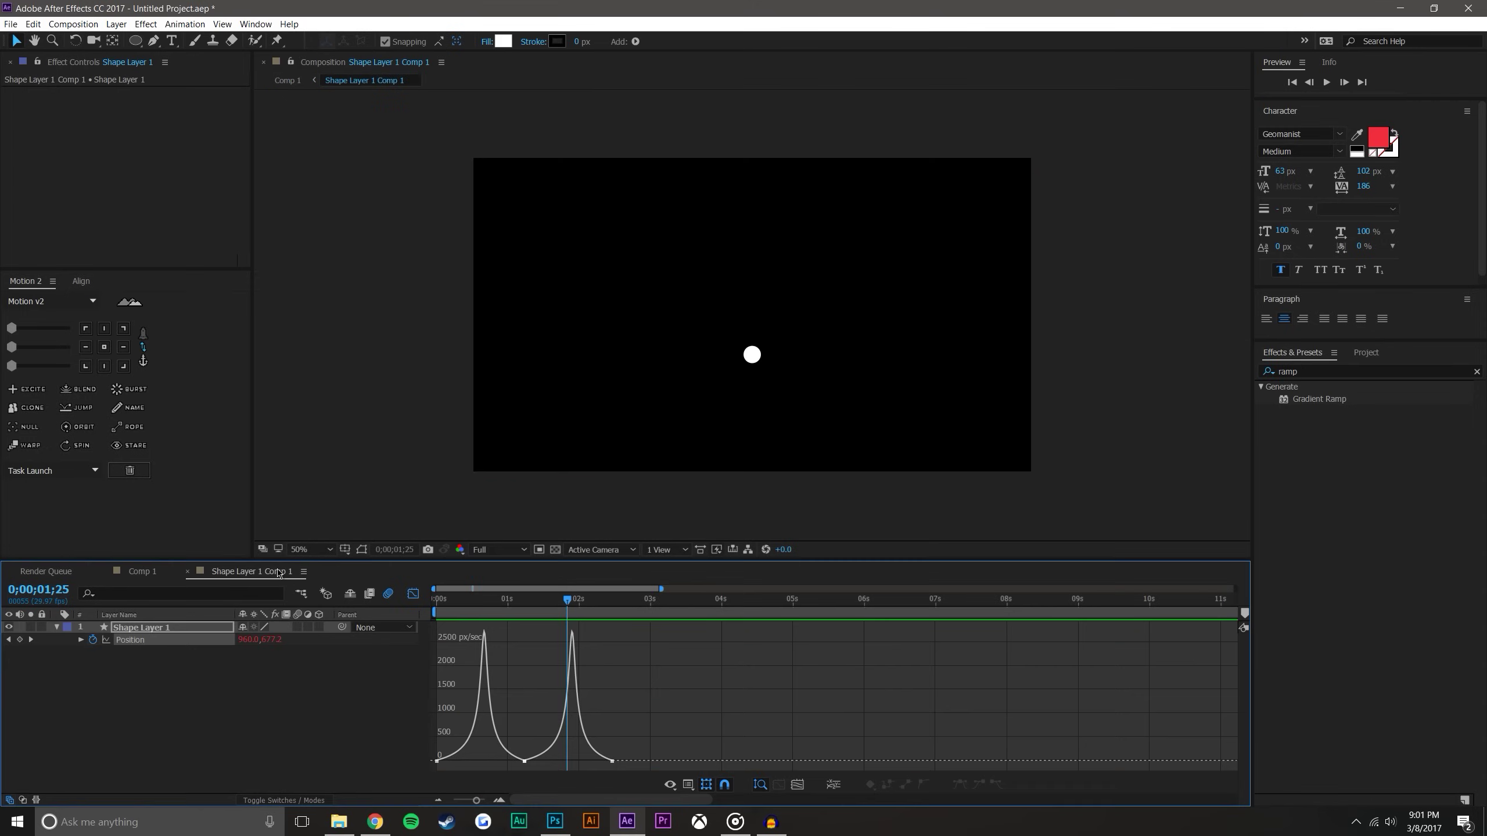
pyautogui.click(612, 760)
pyautogui.doubleClick(557, 760)
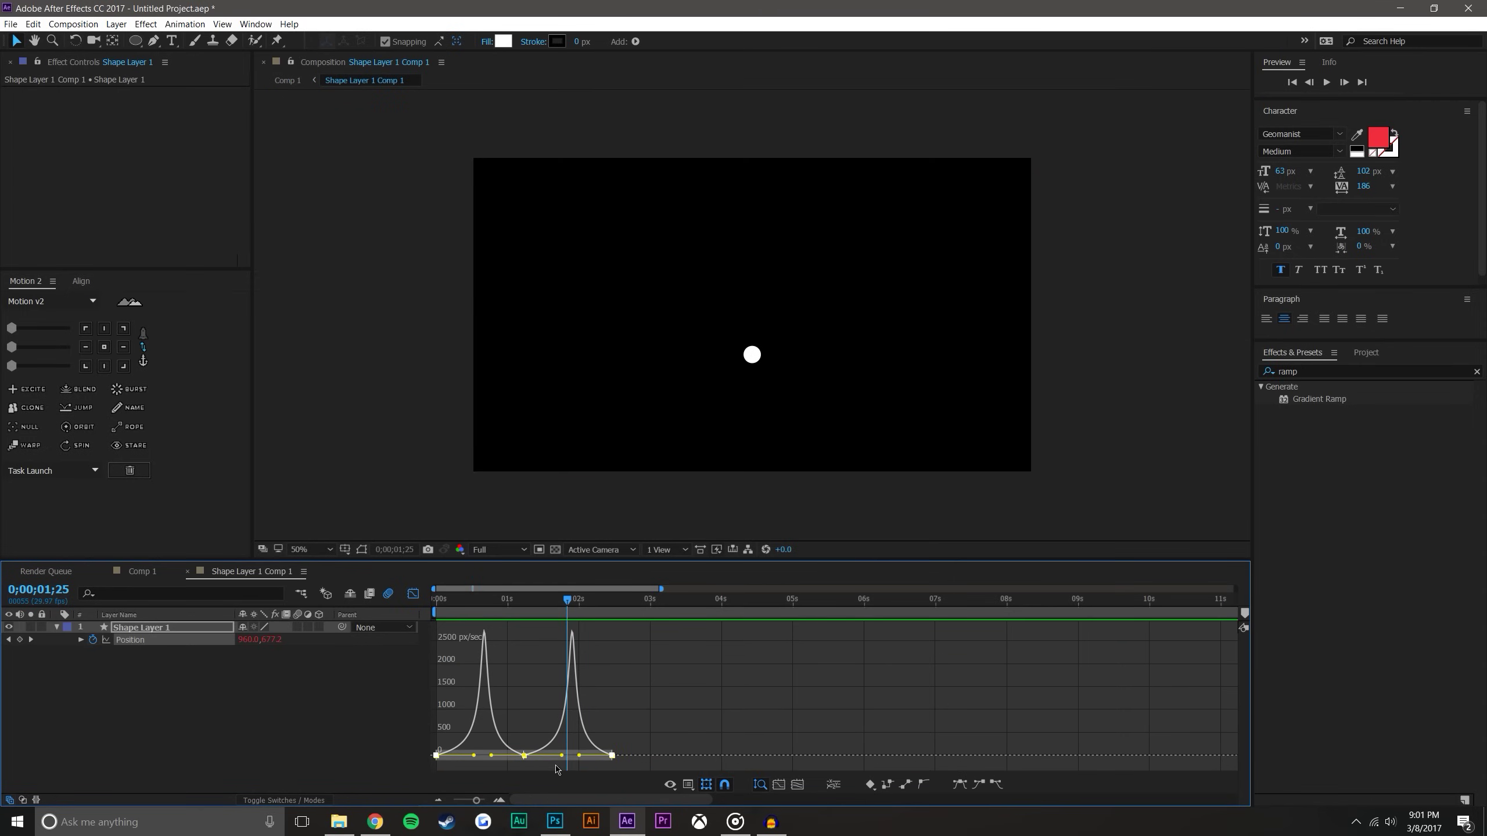
pyautogui.moveTo(561, 760); pyautogui.dragTo(589, 757)
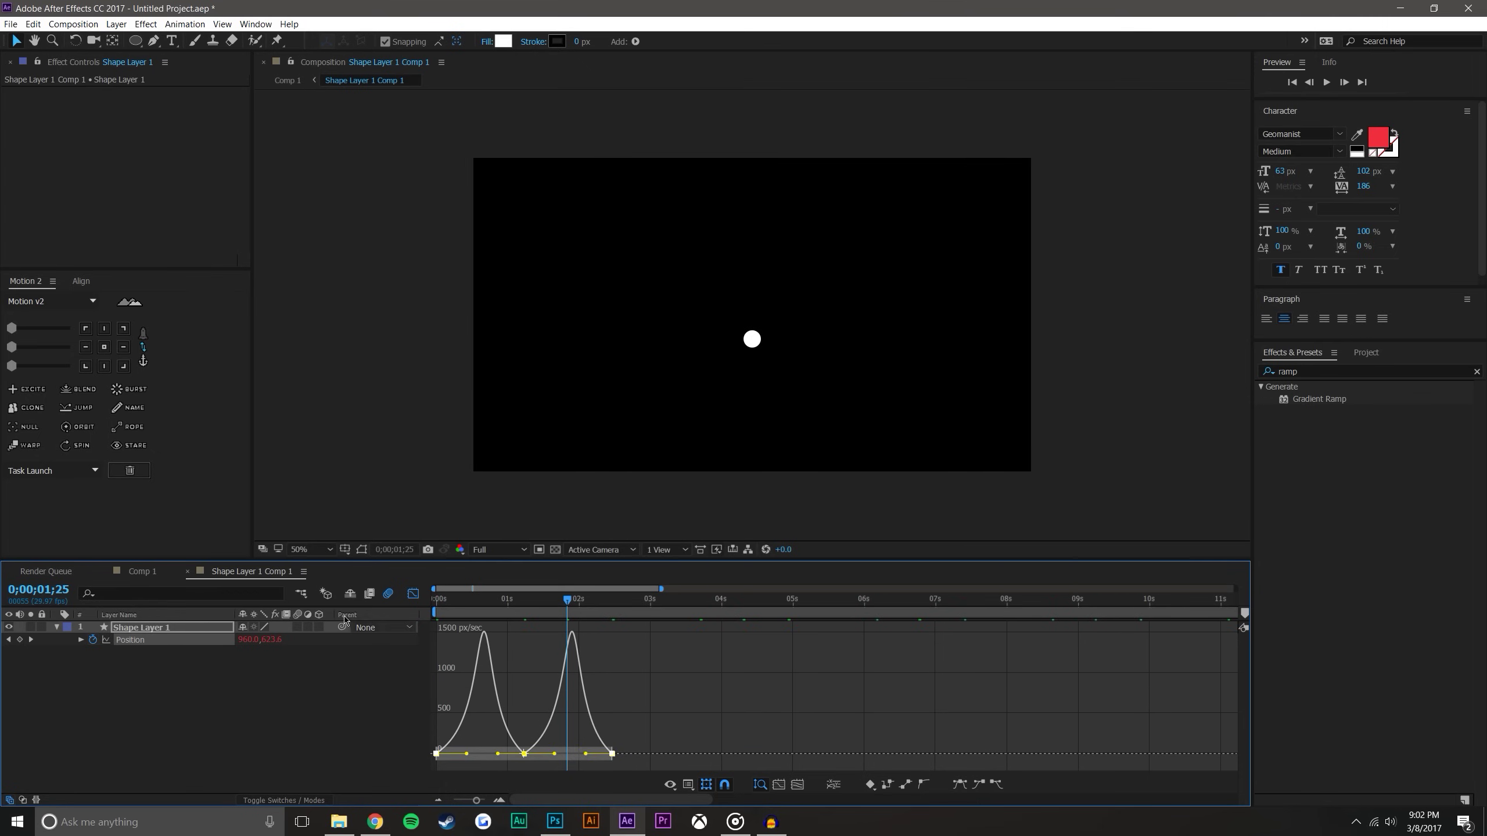
pyautogui.click(141, 569)
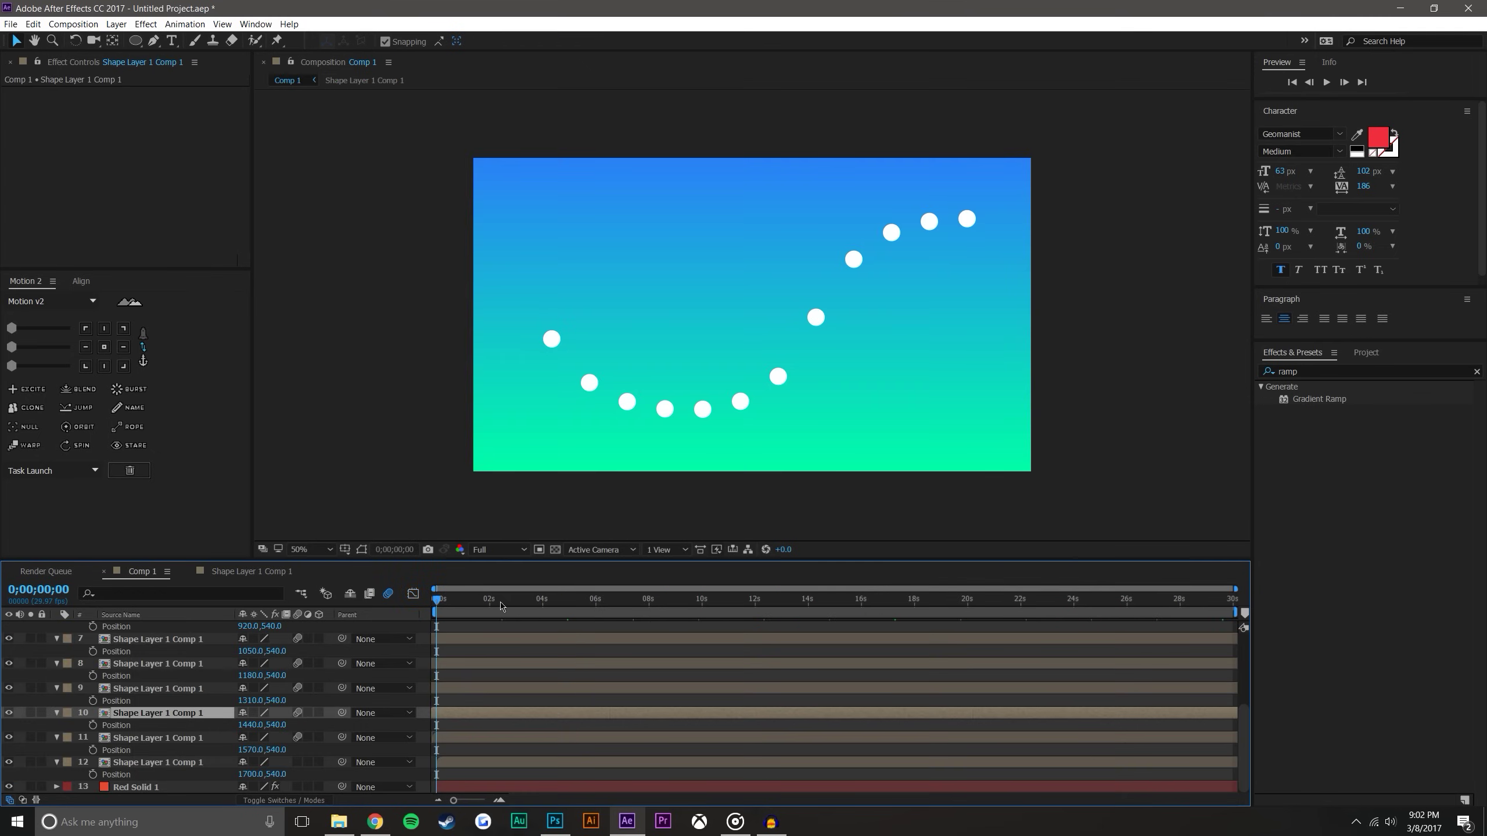
pyautogui.click(1324, 81)
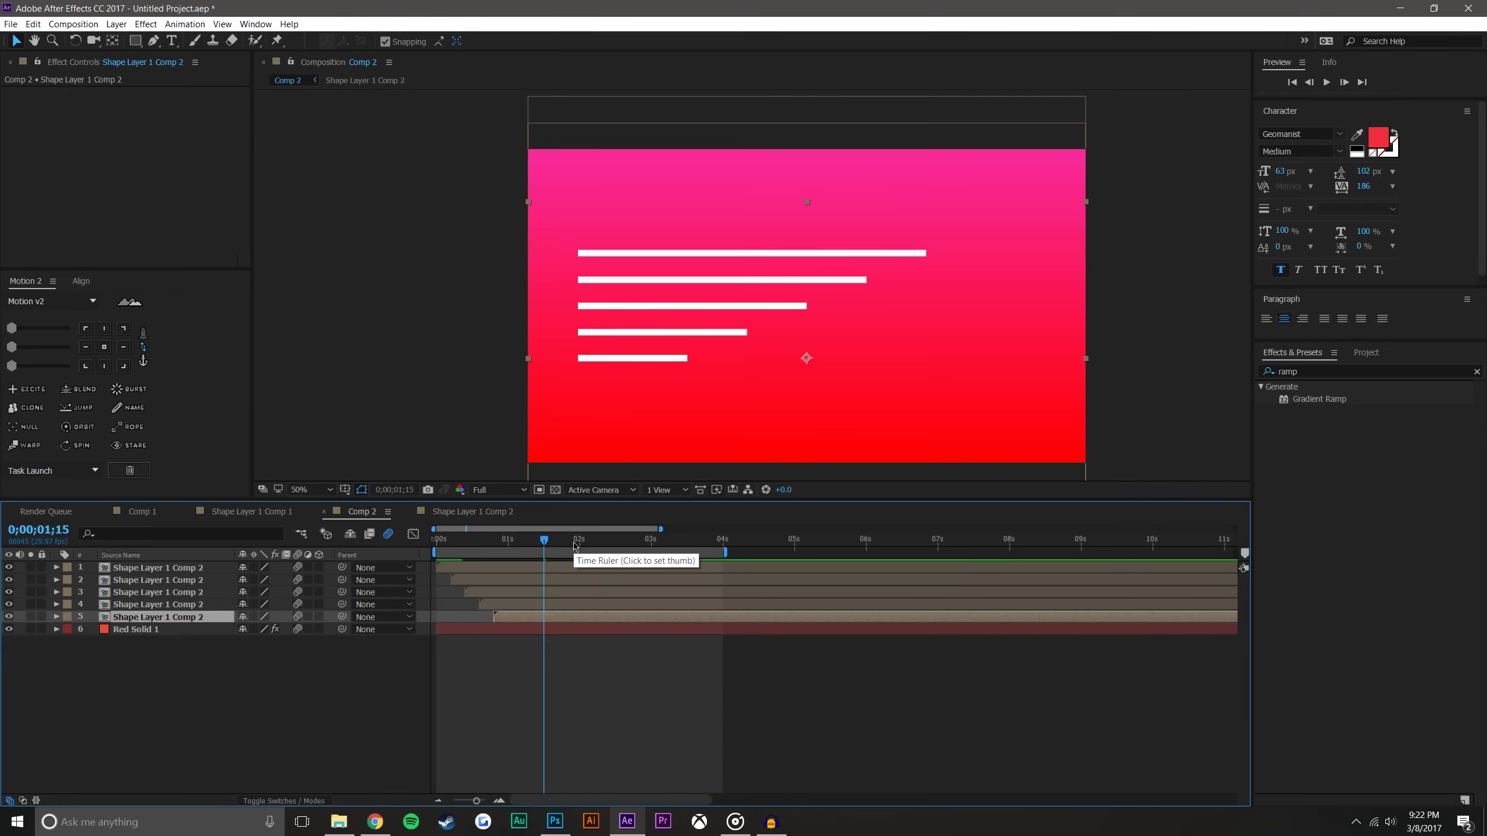
# Step: Scrub and preview Comp 2's five white lines growing outward, stopping at 0;00;02;00
pyautogui.moveTo(574, 546); pyautogui.dragTo(436, 559)
pyautogui.click(1326, 82)
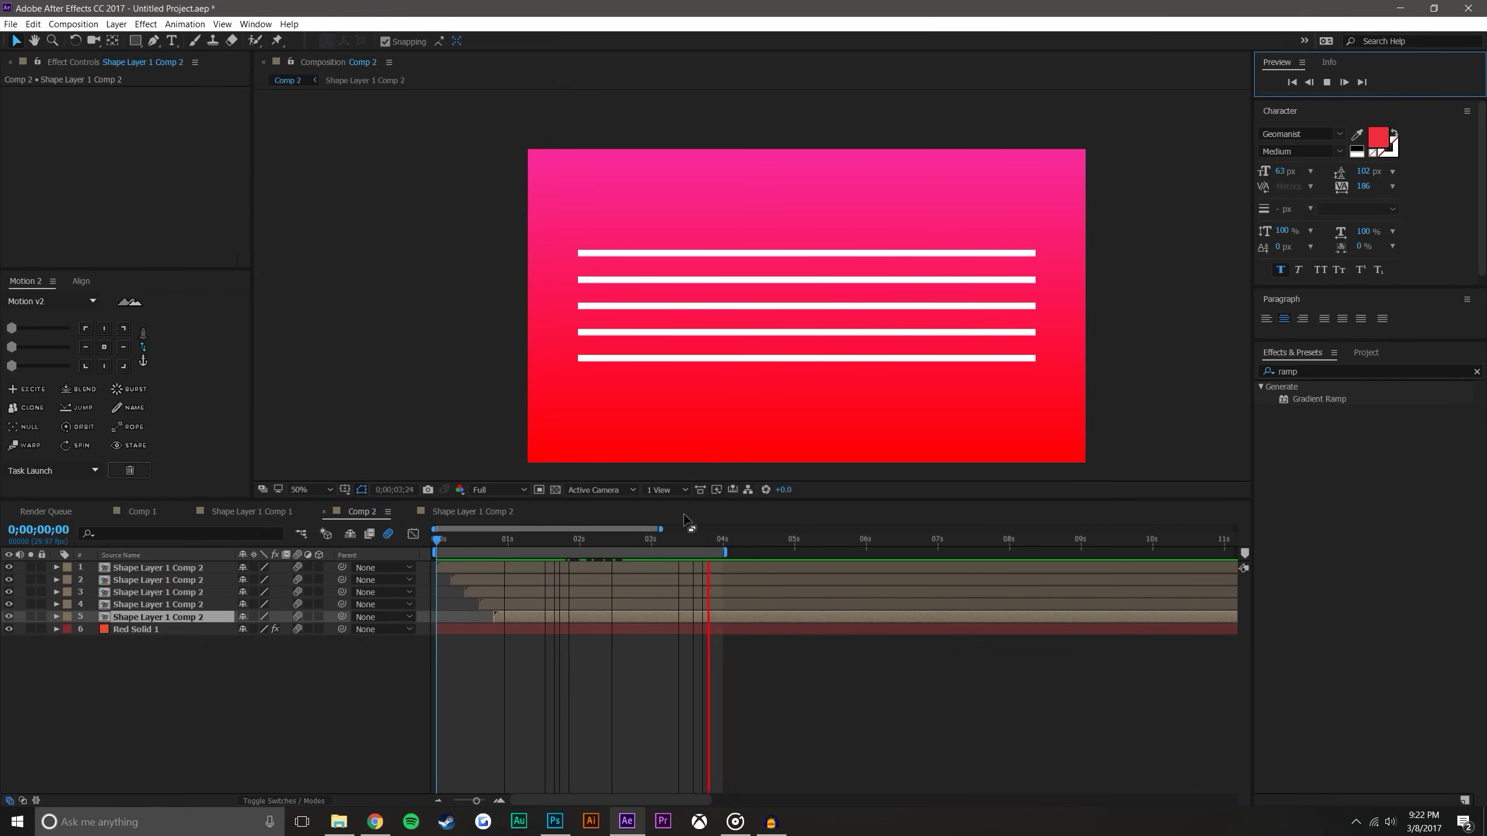
pyautogui.click(281, 646)
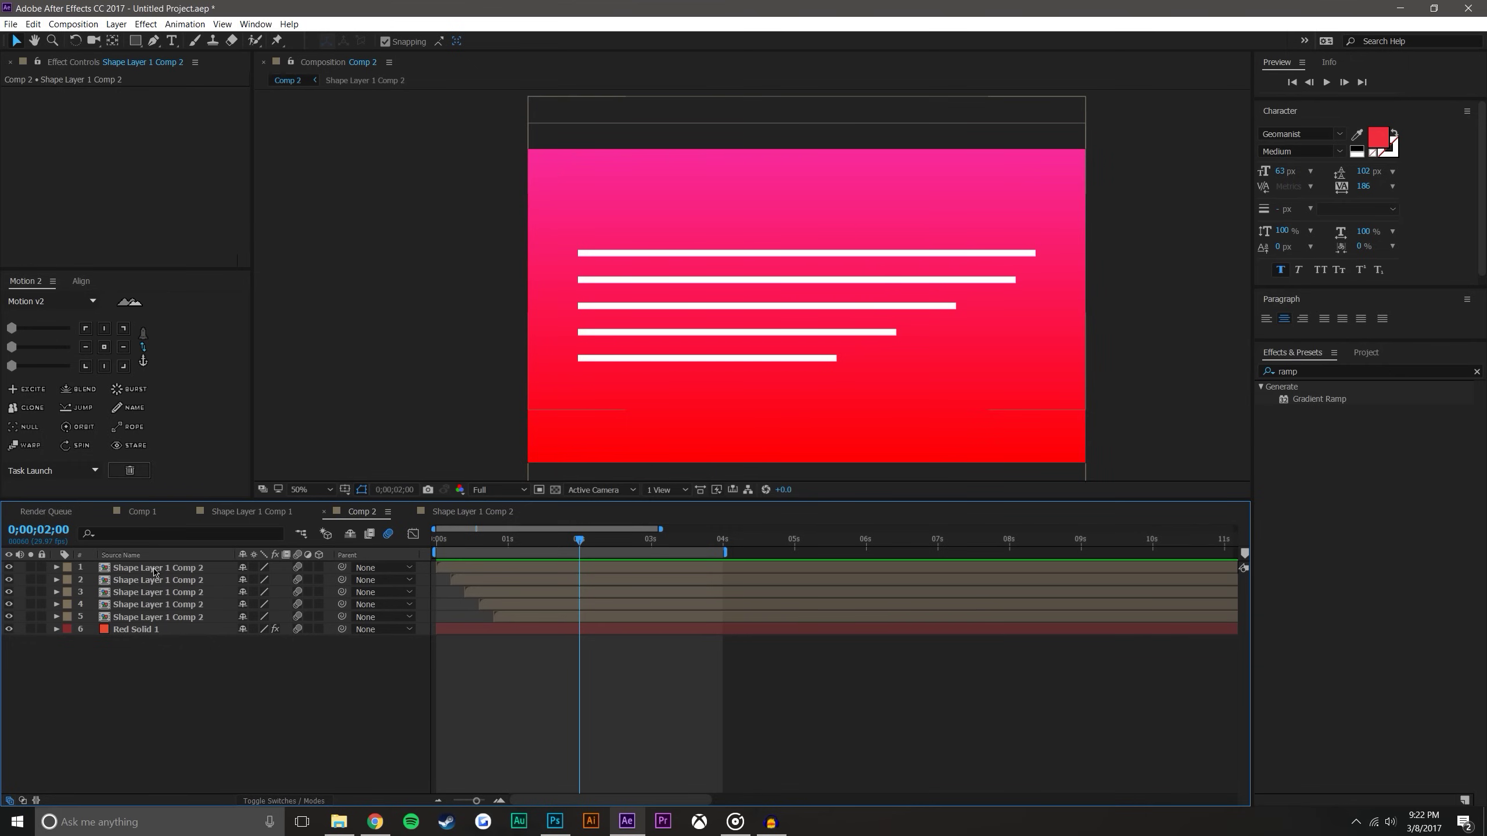
pyautogui.doubleClick(155, 571)
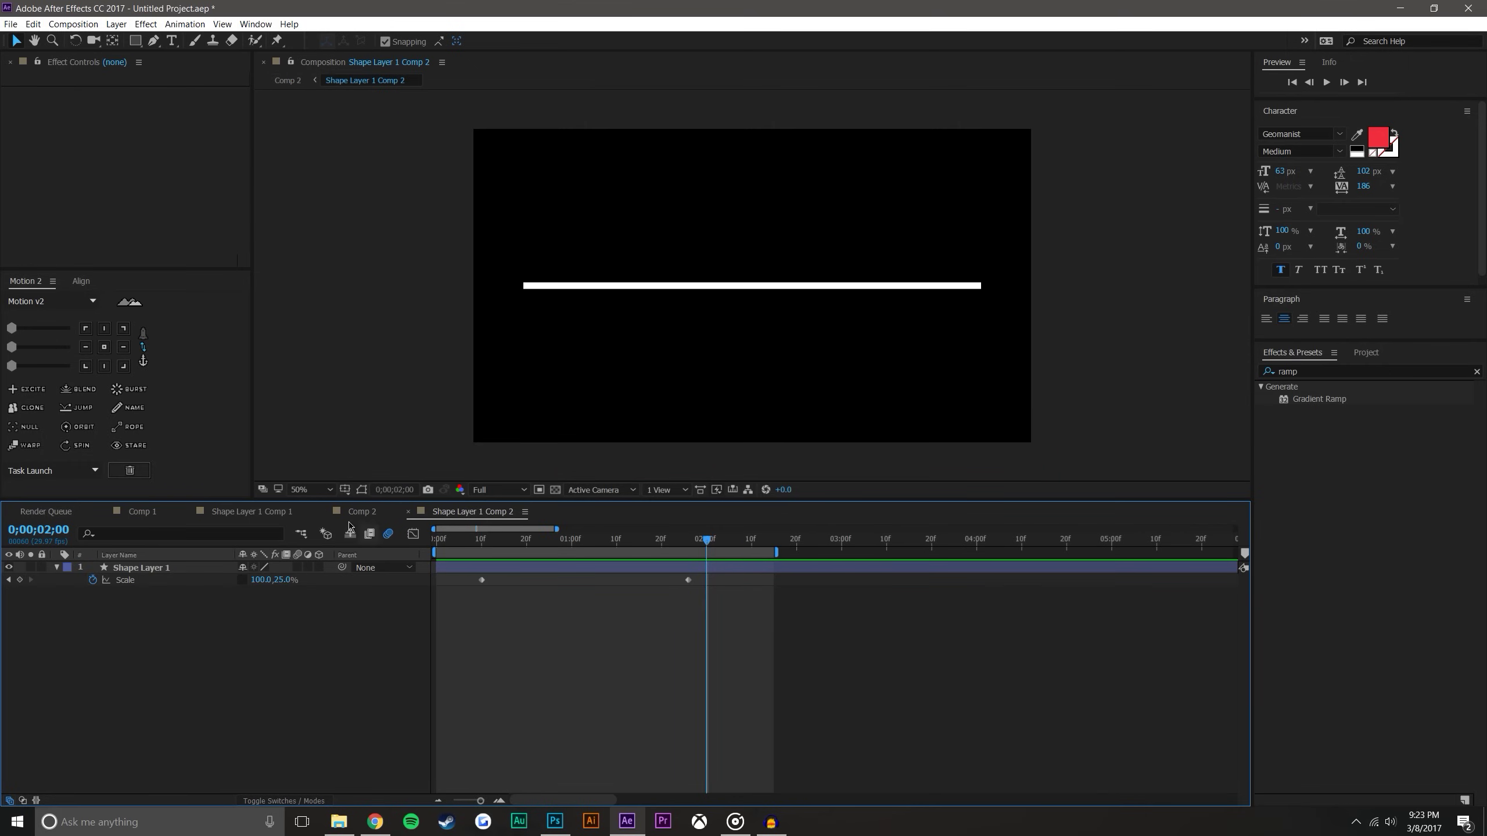
# Step: Select Shape Layer 1 in the Shape Layer 1 Comp 2 precomp and graph its Scale keyframes
pyautogui.click(353, 513)
pyautogui.click(484, 513)
pyautogui.press('space')
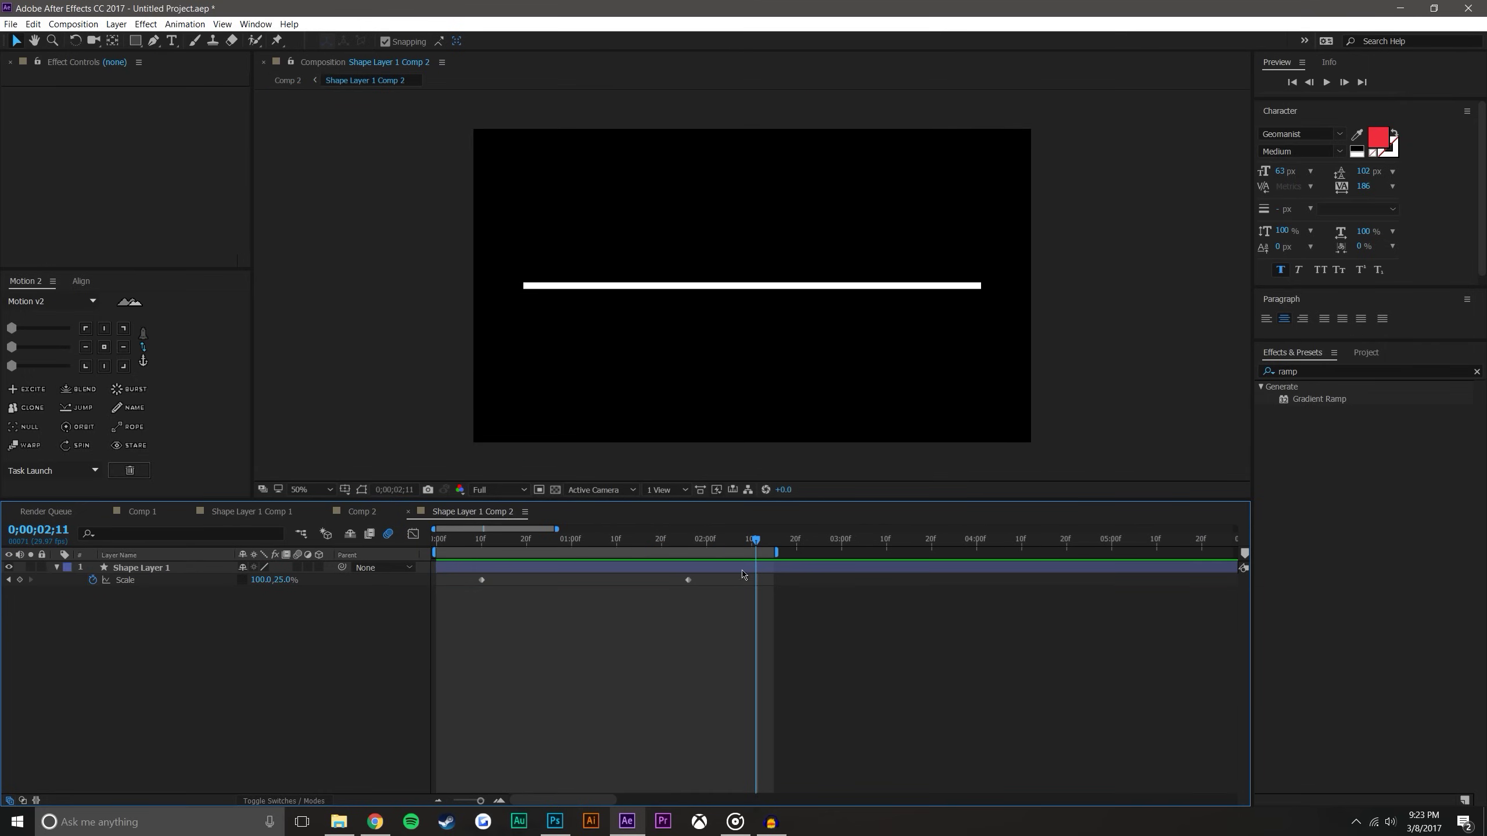
pyautogui.click(325, 567)
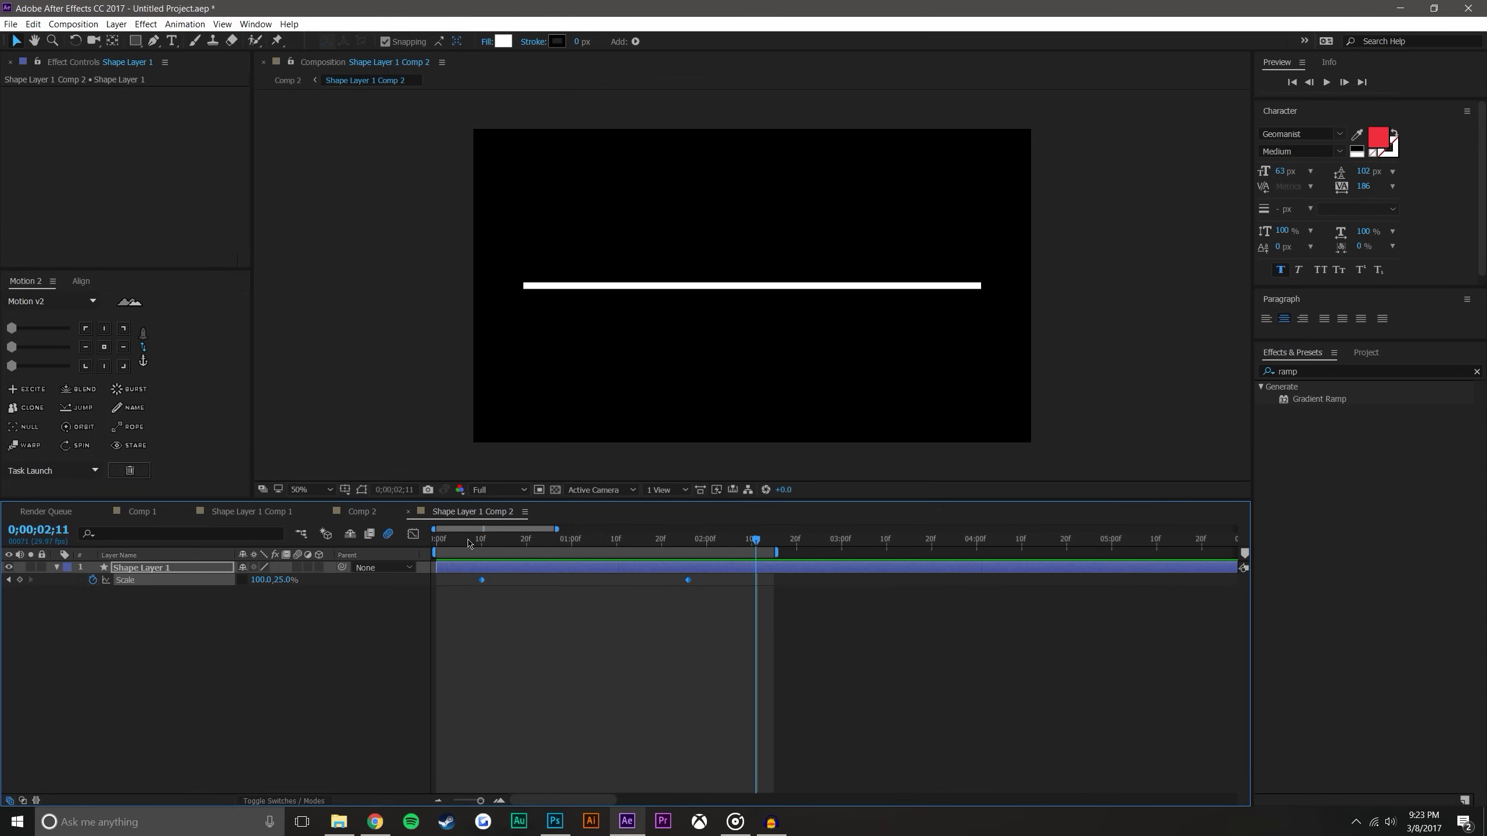
pyautogui.click(413, 534)
# Step: Show the Scale graph, select all four Scale keyframes and bring up the graph type options
pyautogui.click(213, 677)
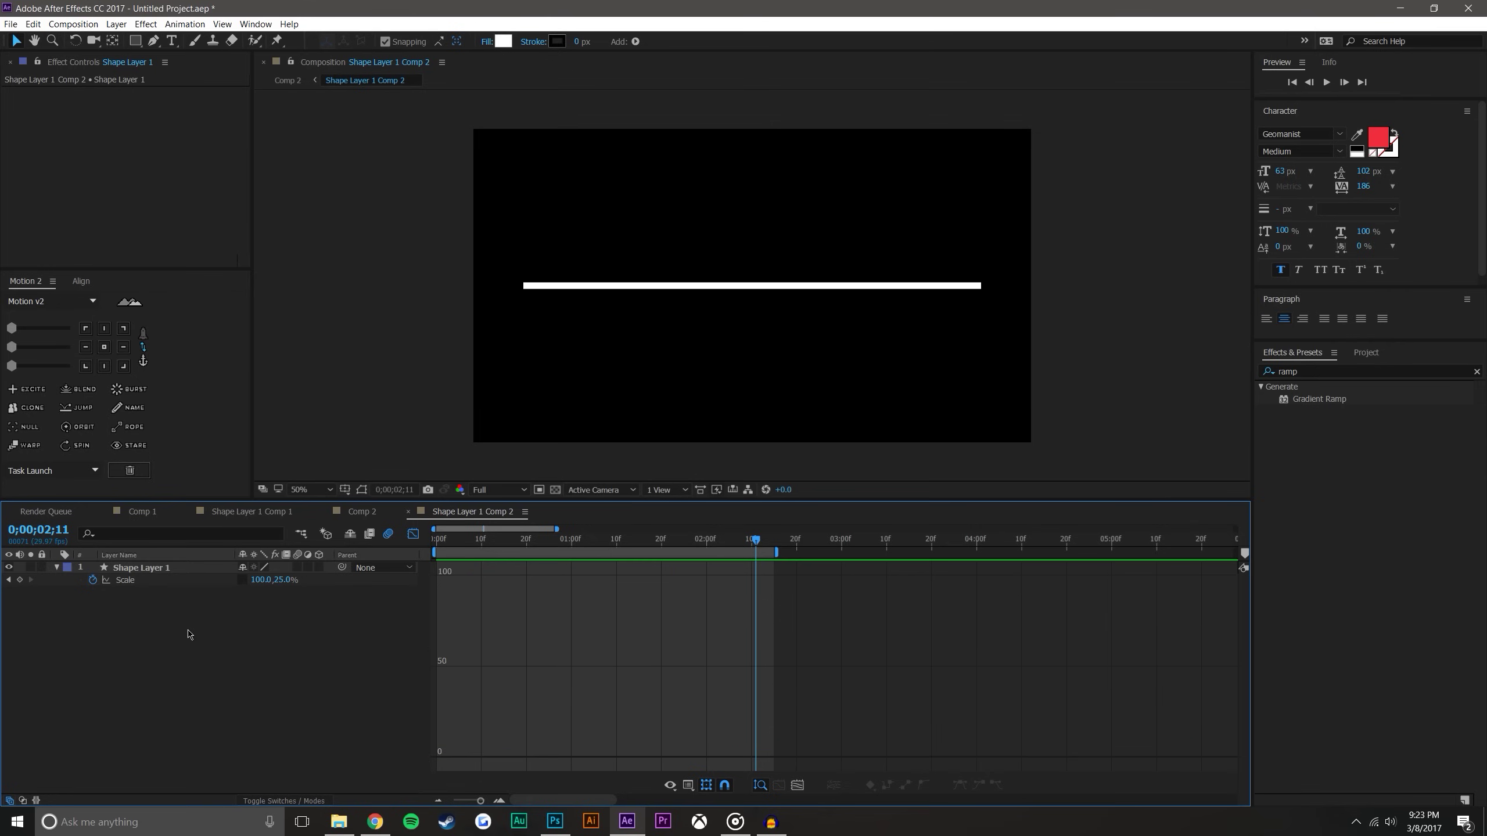
pyautogui.click(126, 579)
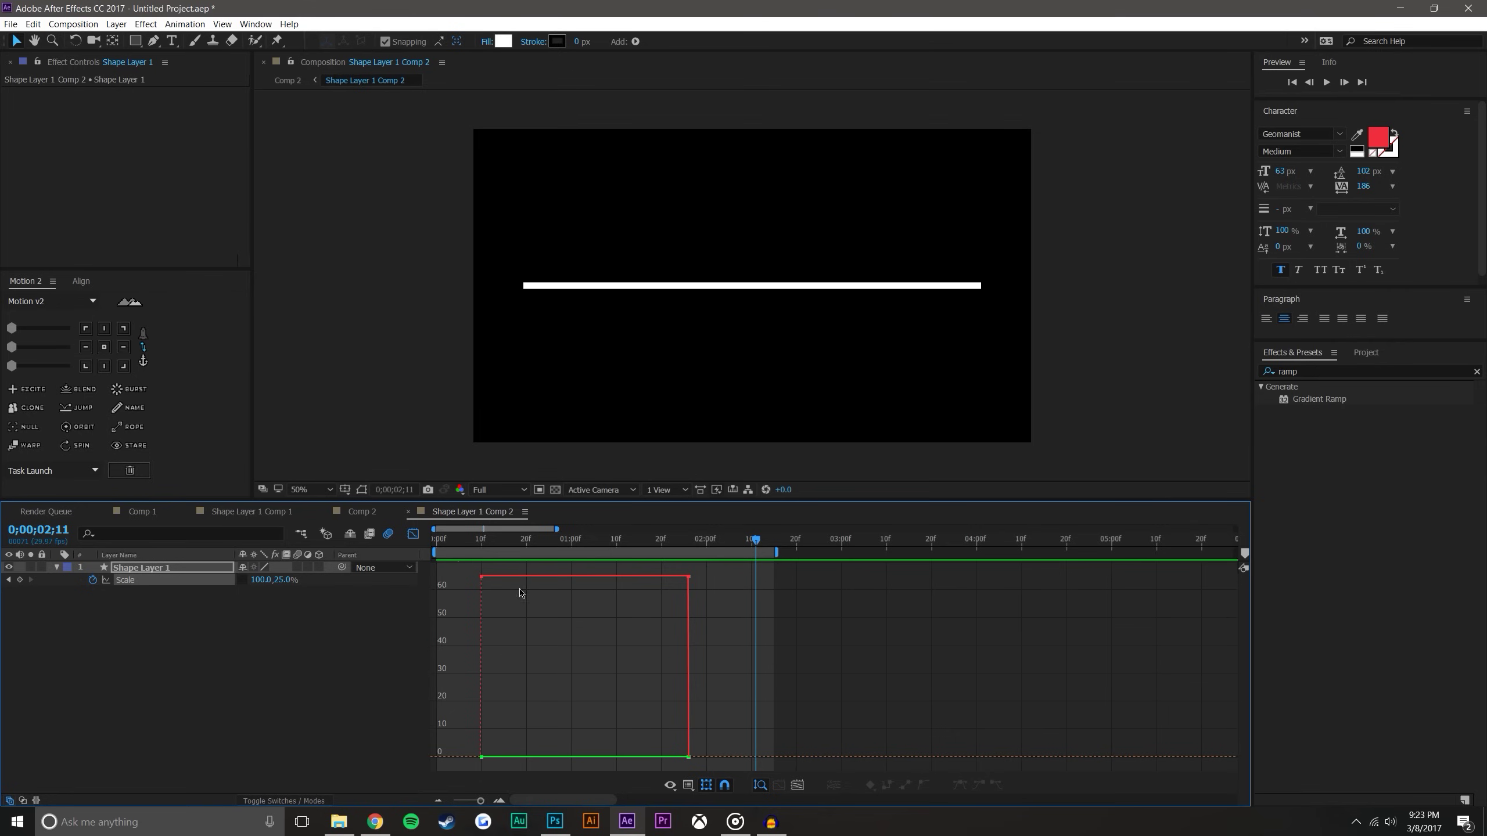
pyautogui.moveTo(460, 565); pyautogui.dragTo(715, 764)
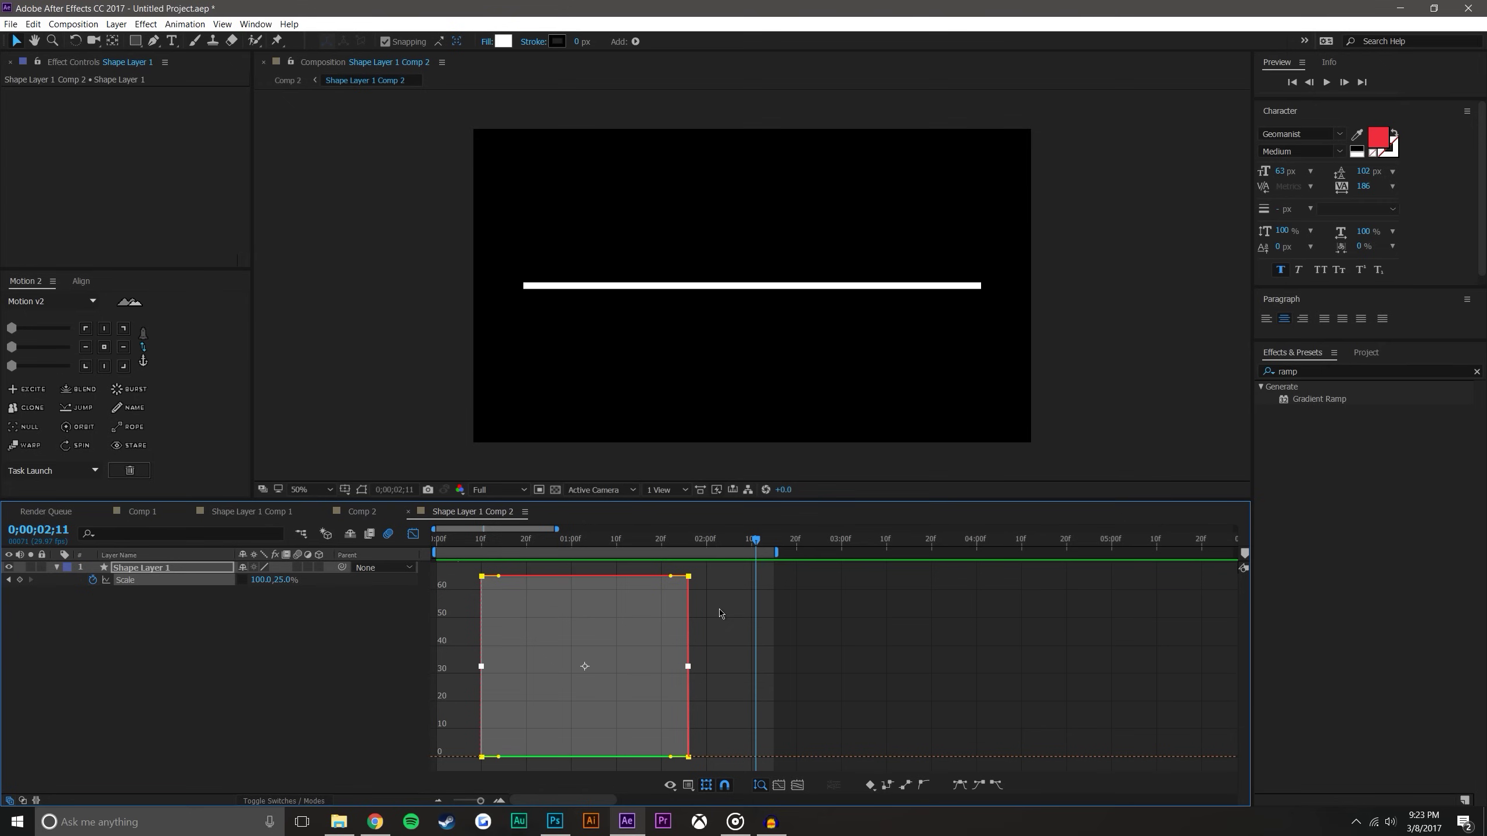
pyautogui.click(695, 790)
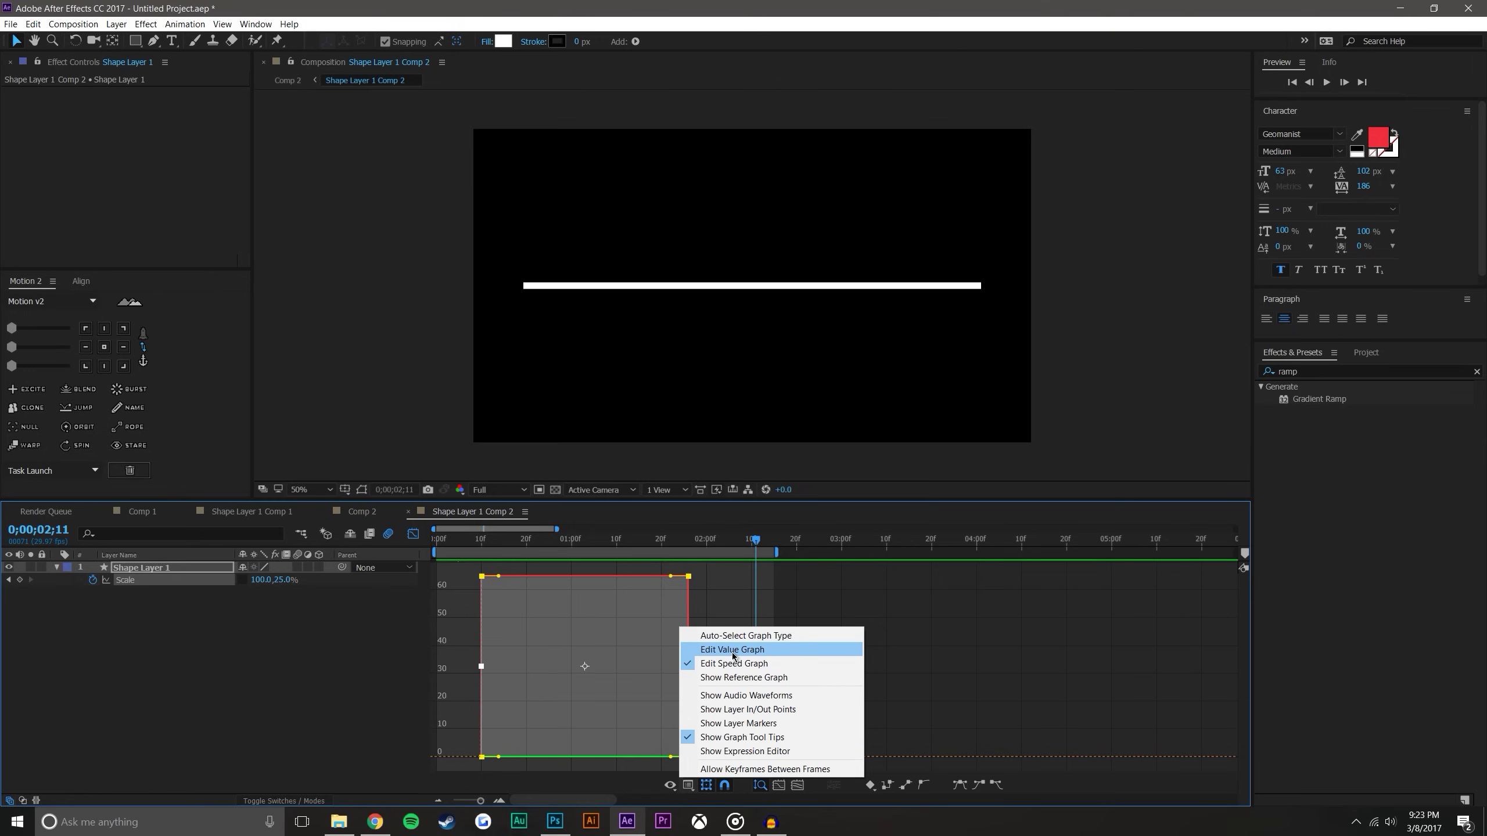
# Step: Switch to the value graph, Easy Ease all Scale keyframes and drag the end handle up past 100%
pyautogui.click(786, 650)
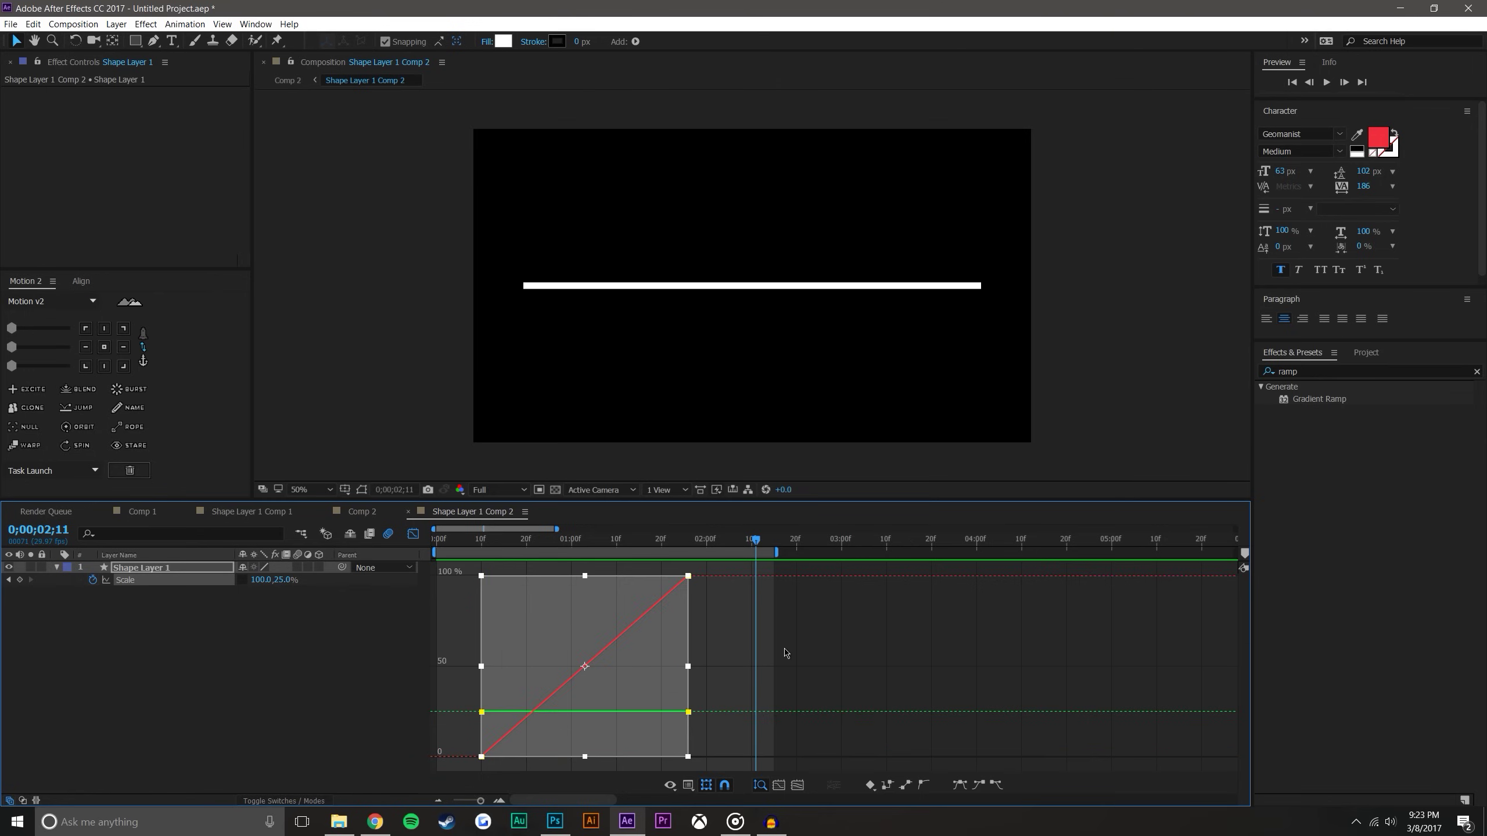
pyautogui.doubleClick(655, 611)
pyautogui.click(958, 784)
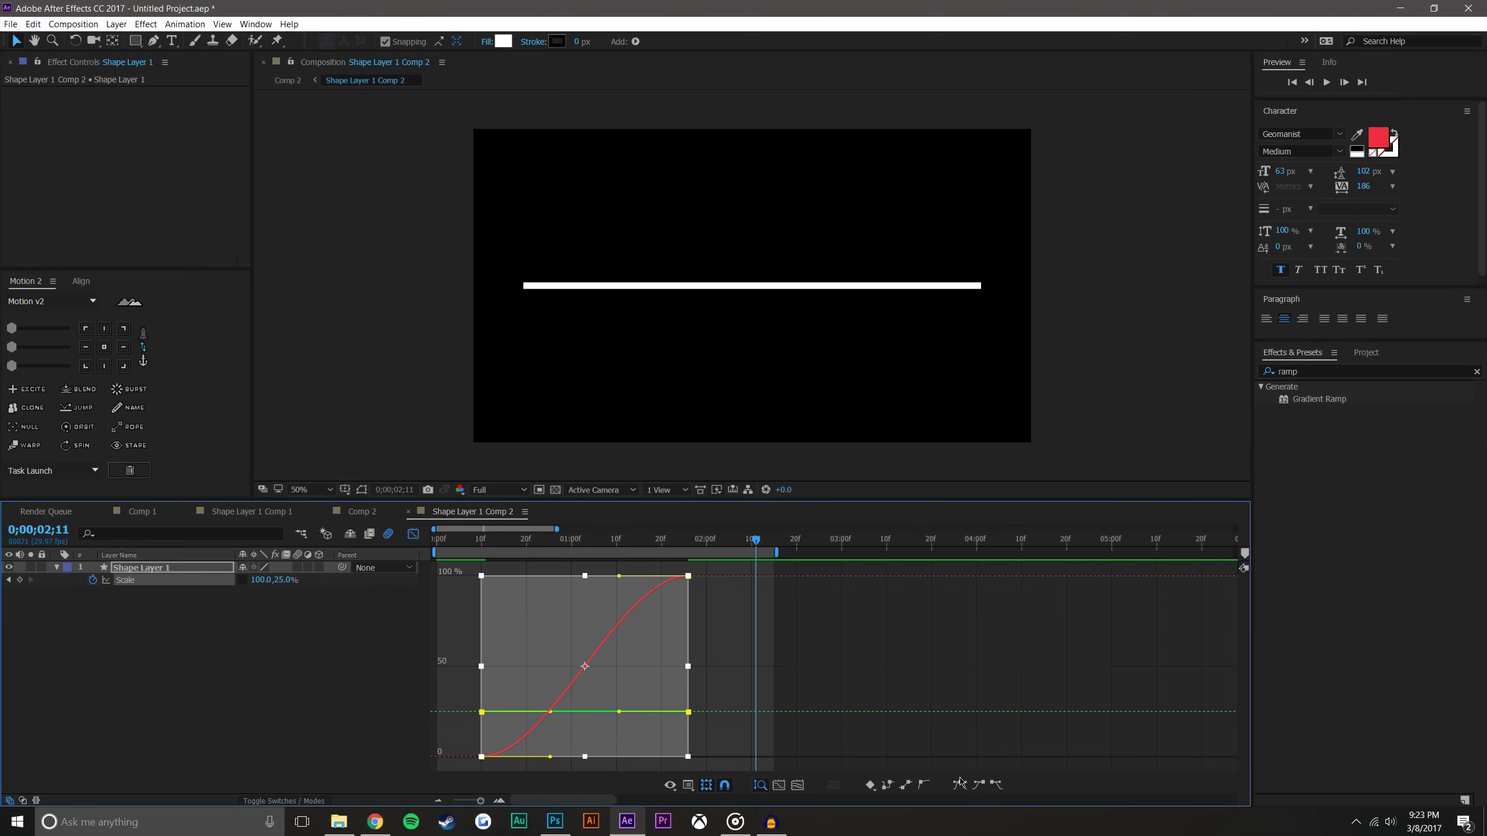
pyautogui.moveTo(619, 576); pyautogui.dragTo(660, 587)
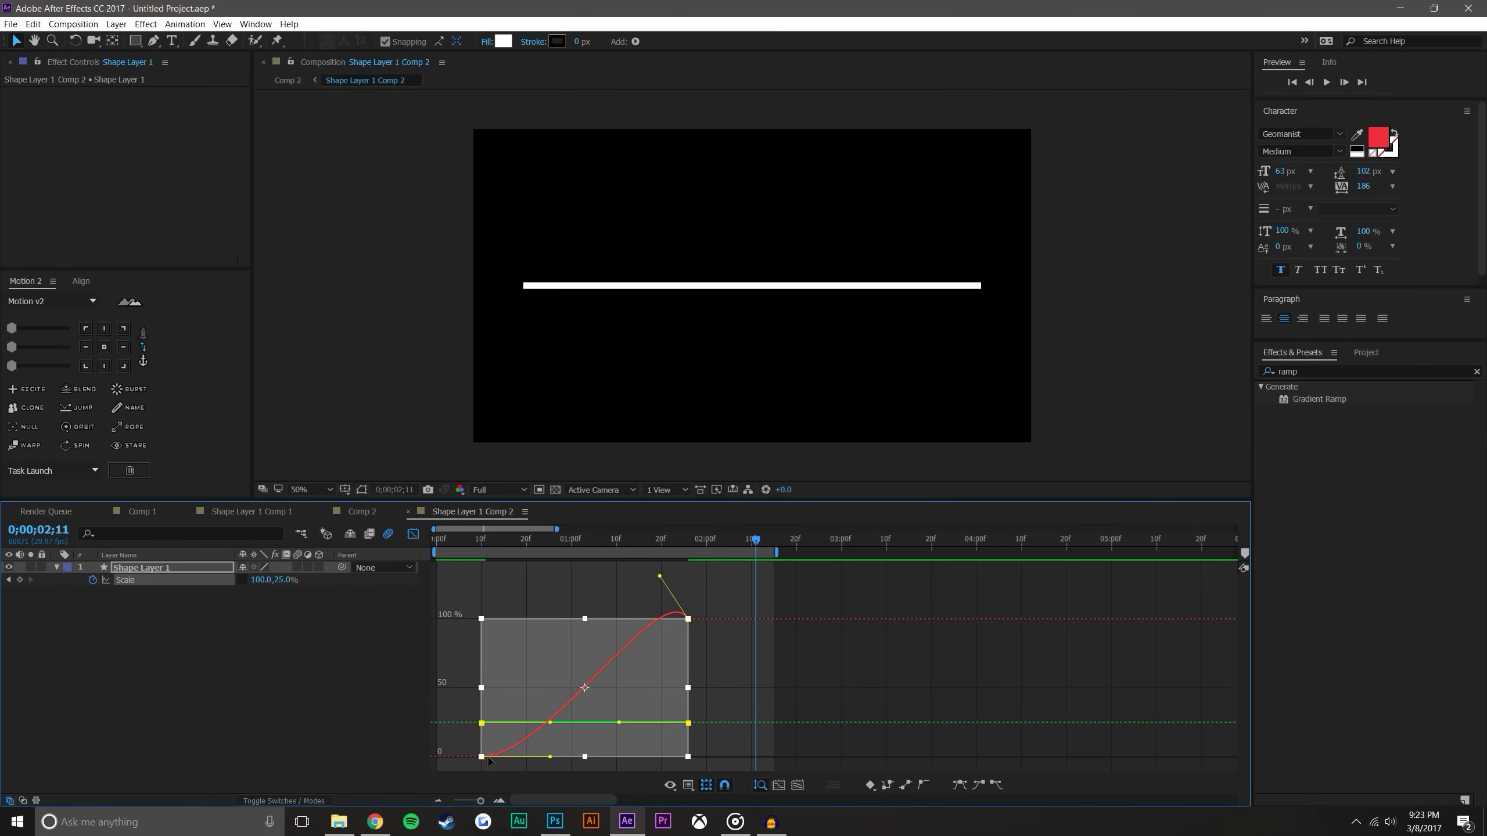
# Step: Preview the scale animation from frame 12, then pull the end handle in to reshape the peak
pyautogui.moveTo(674, 614)
pyautogui.click(493, 544)
pyautogui.click(1334, 86)
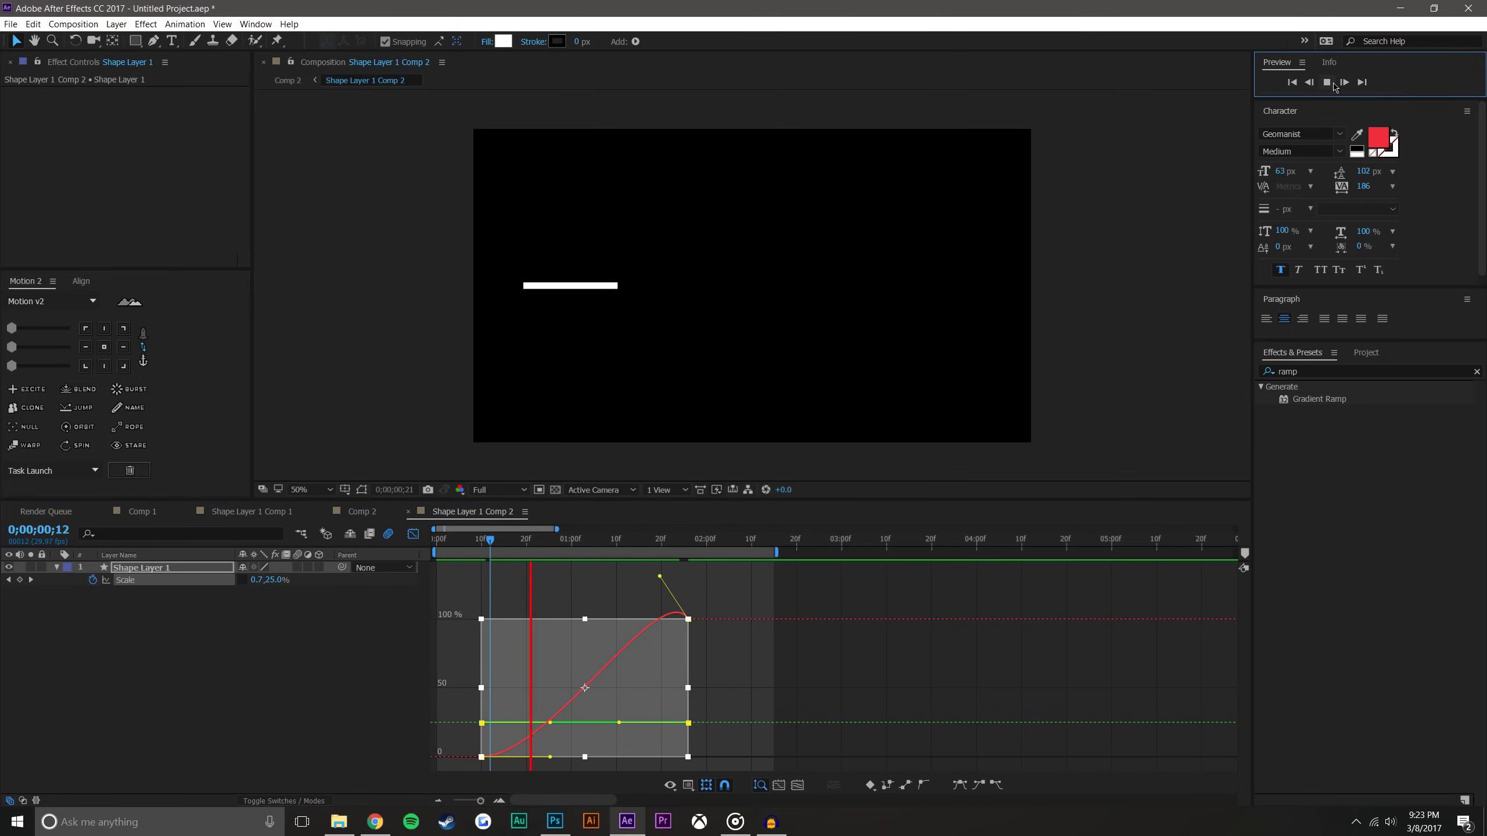
pyautogui.click(1334, 86)
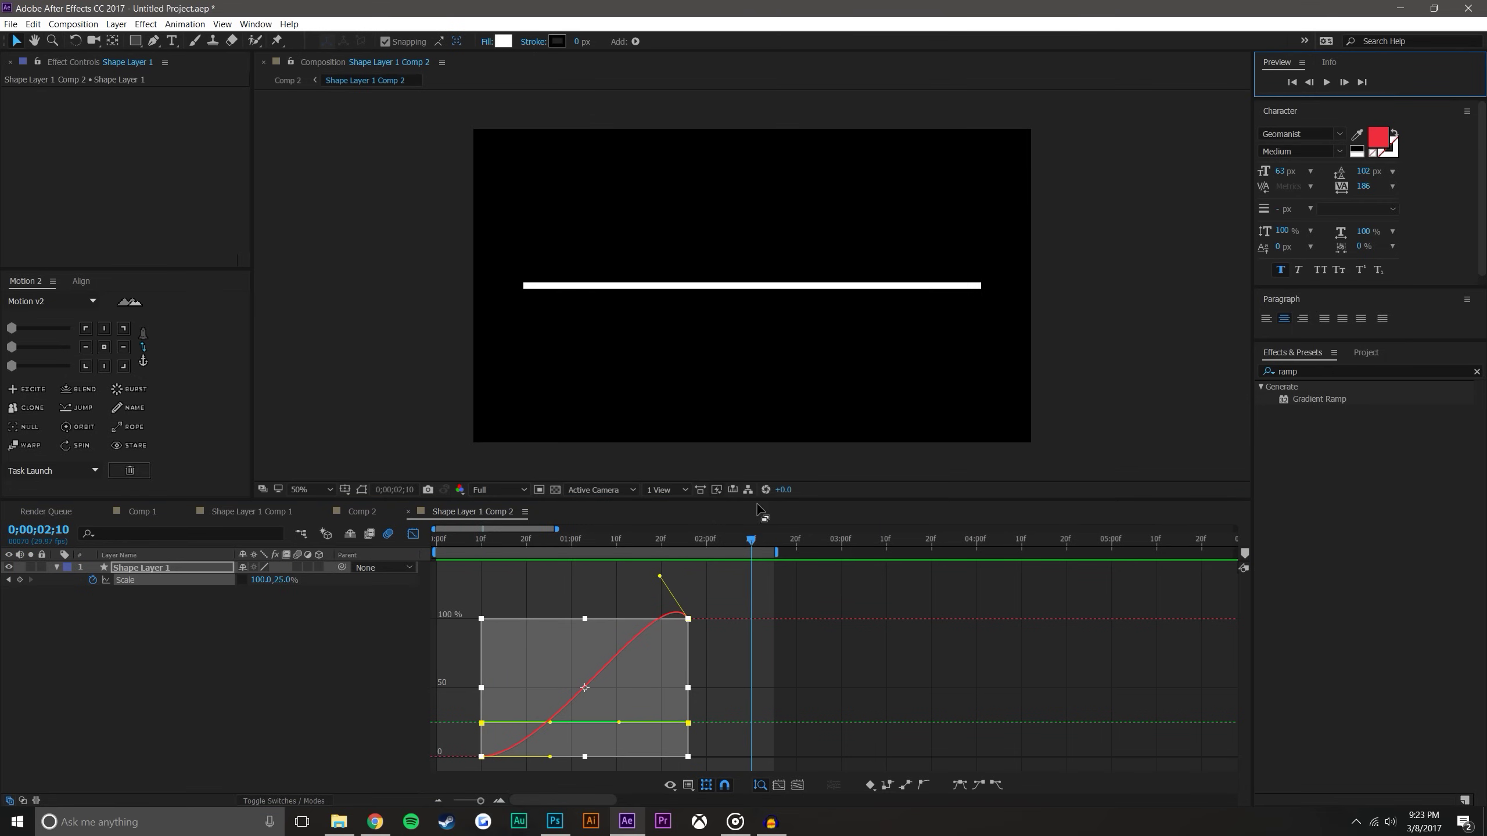
pyautogui.moveTo(660, 576); pyautogui.dragTo(651, 576)
# Step: Lengthen the start handle so the growth eases in strongly, previewing from the start
pyautogui.click(477, 544)
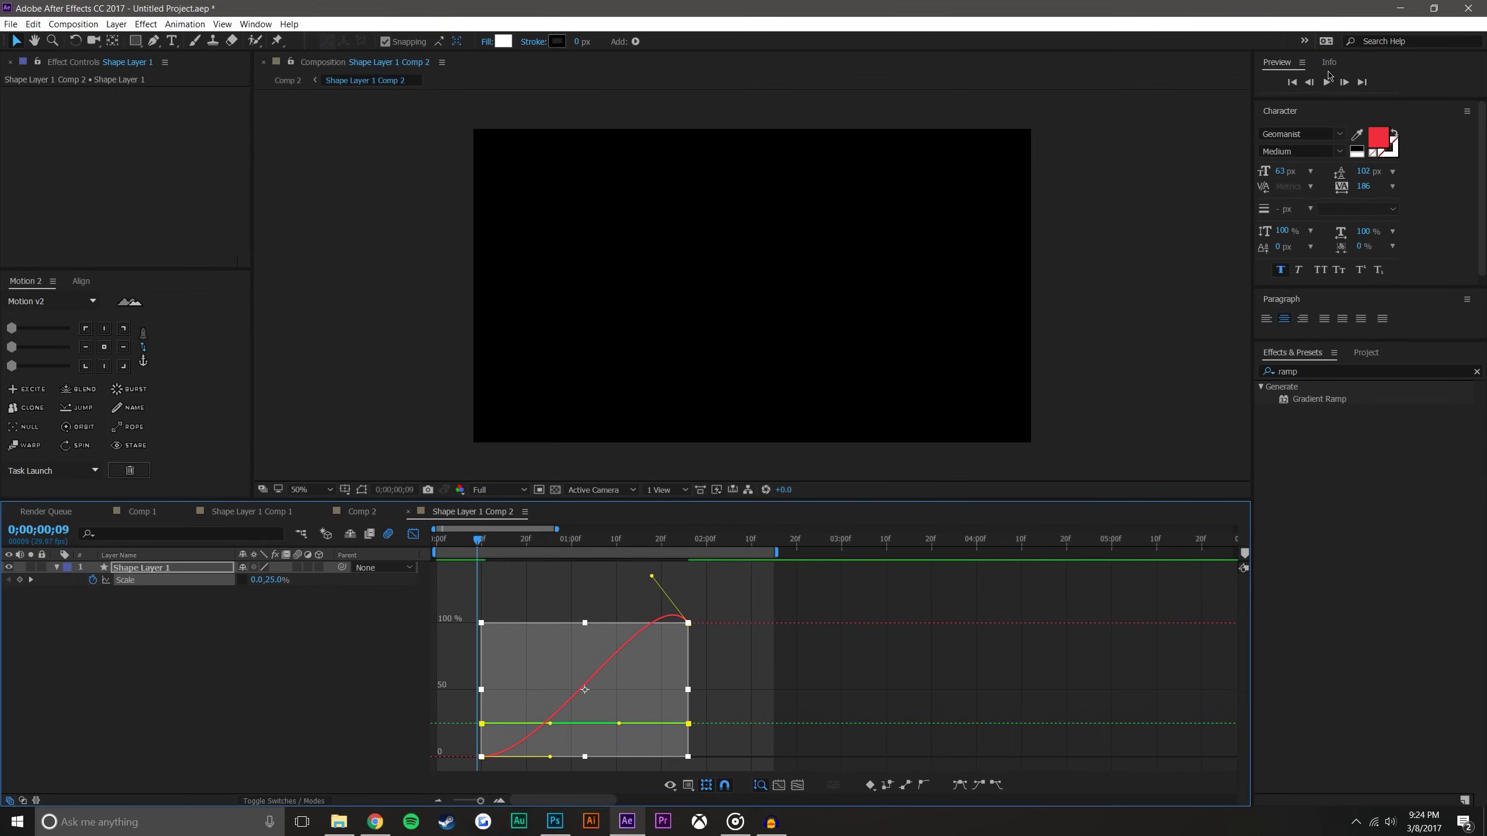
pyautogui.click(1328, 83)
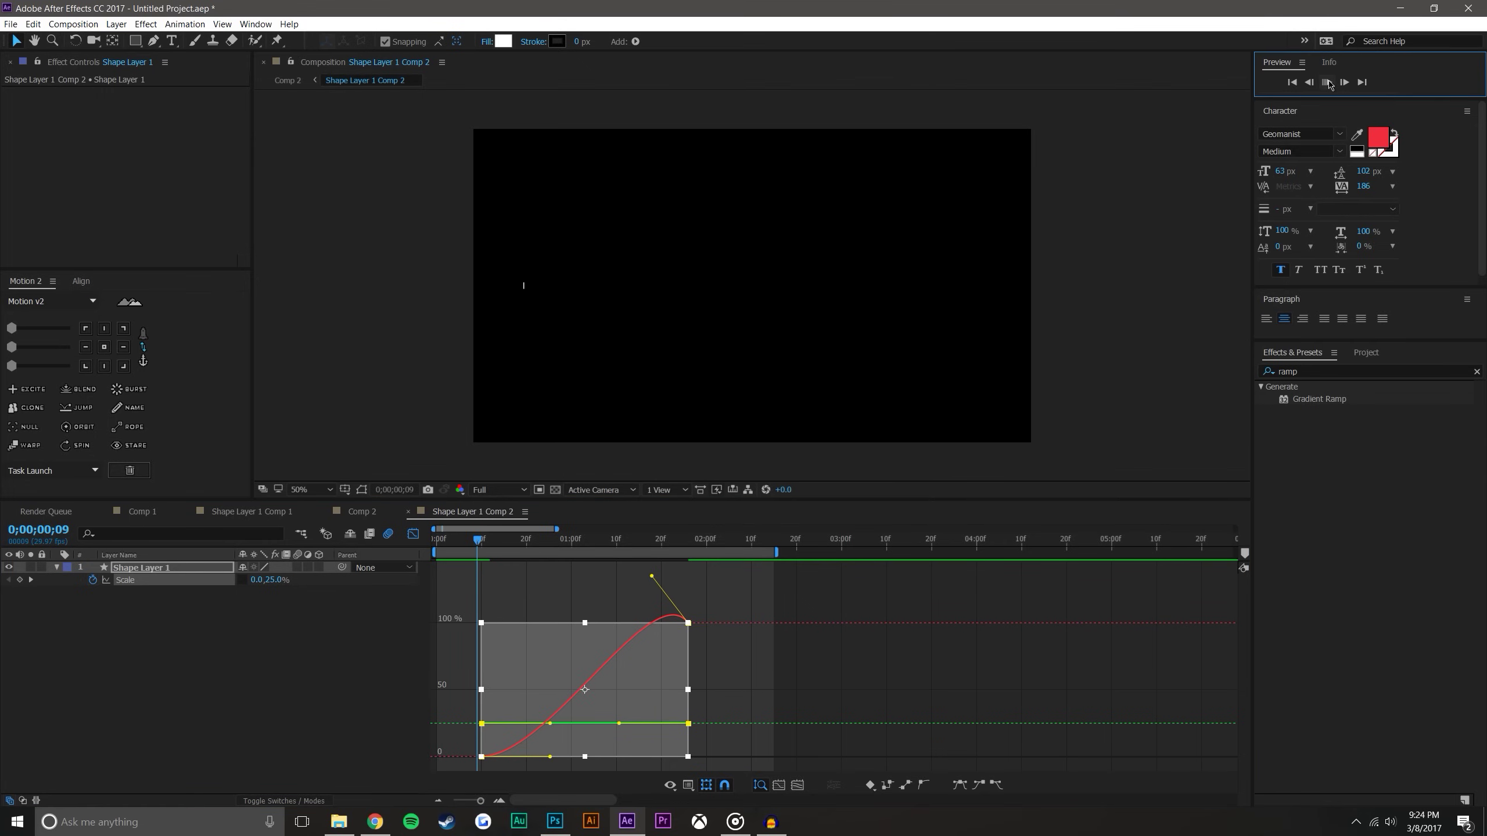
pyautogui.click(504, 552)
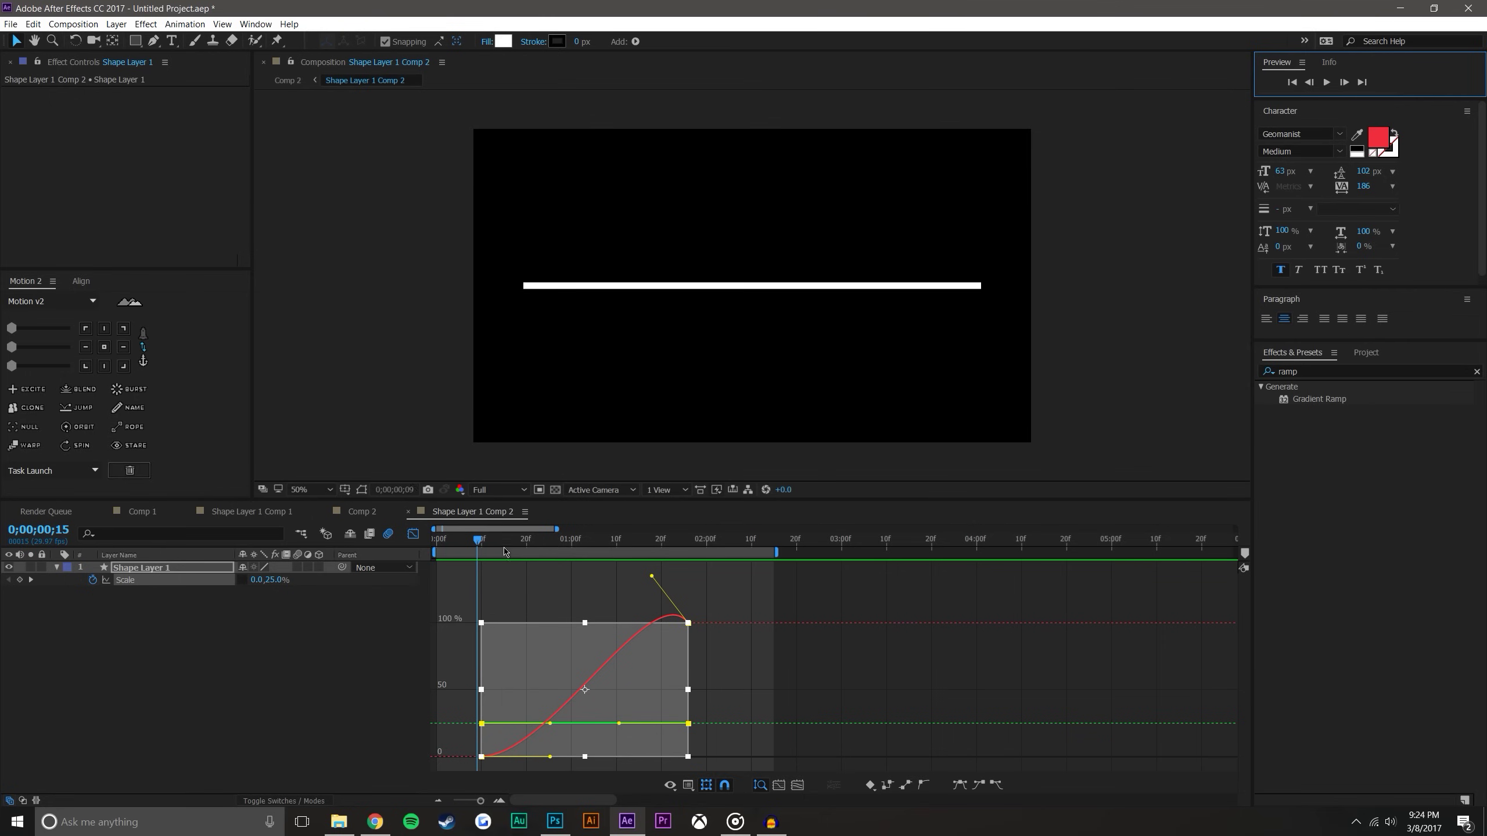
pyautogui.moveTo(550, 759); pyautogui.dragTo(661, 757)
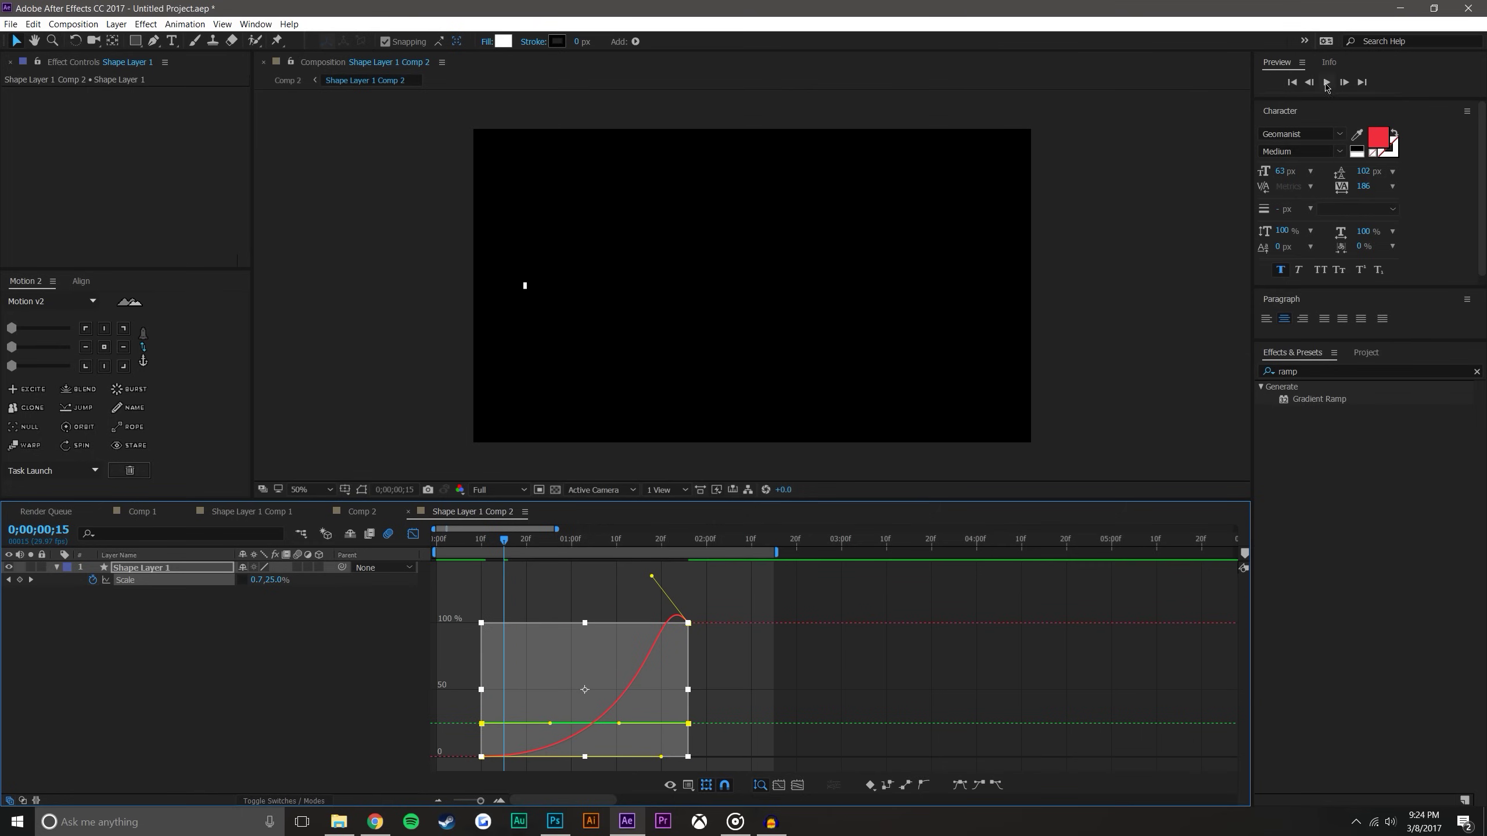
pyautogui.click(1327, 82)
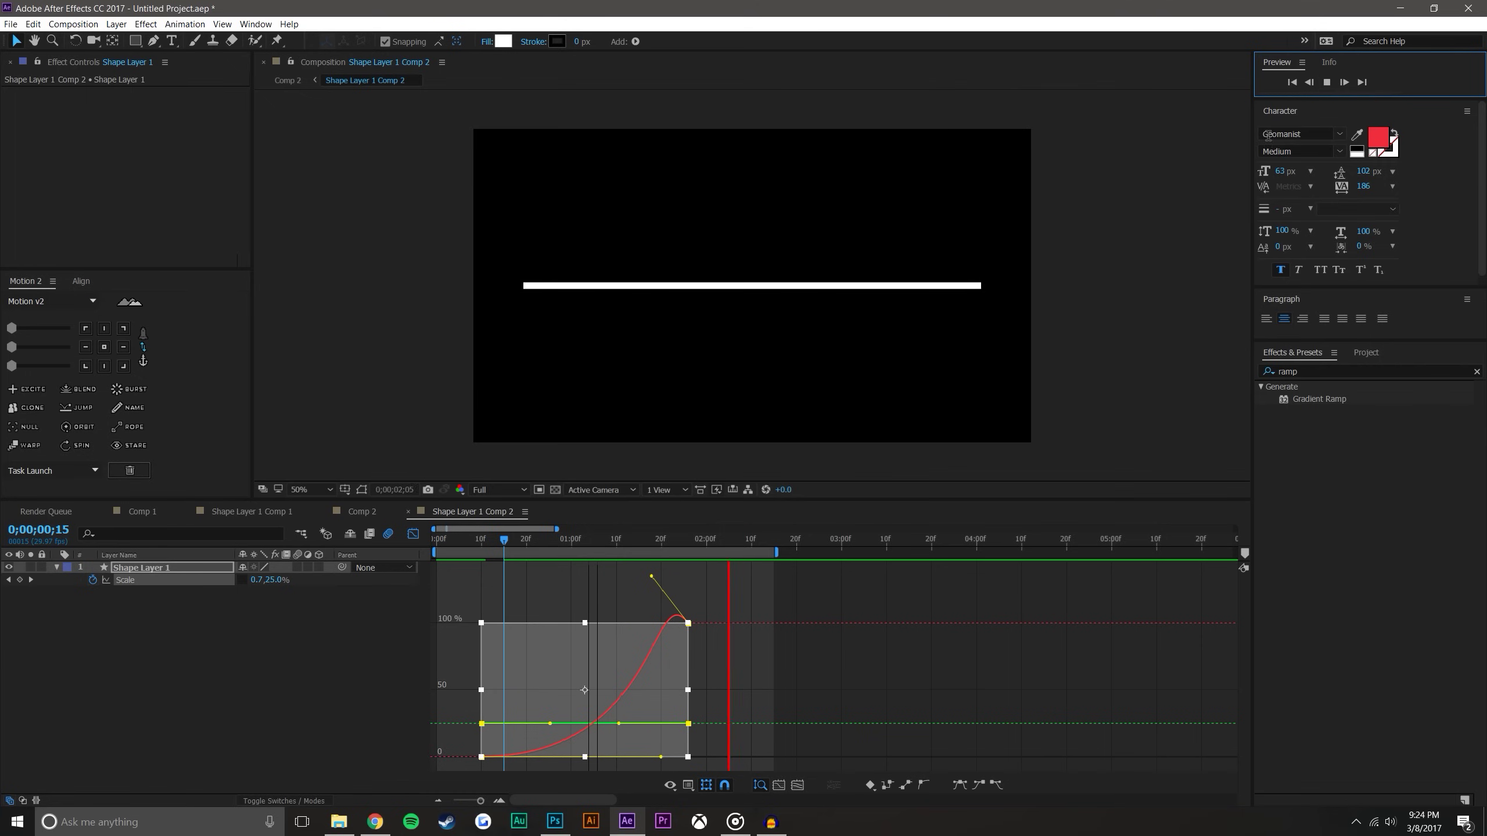
# Step: Raise the start handle and adjust the end handle so Scale arcs to about 125%
pyautogui.click(655, 663)
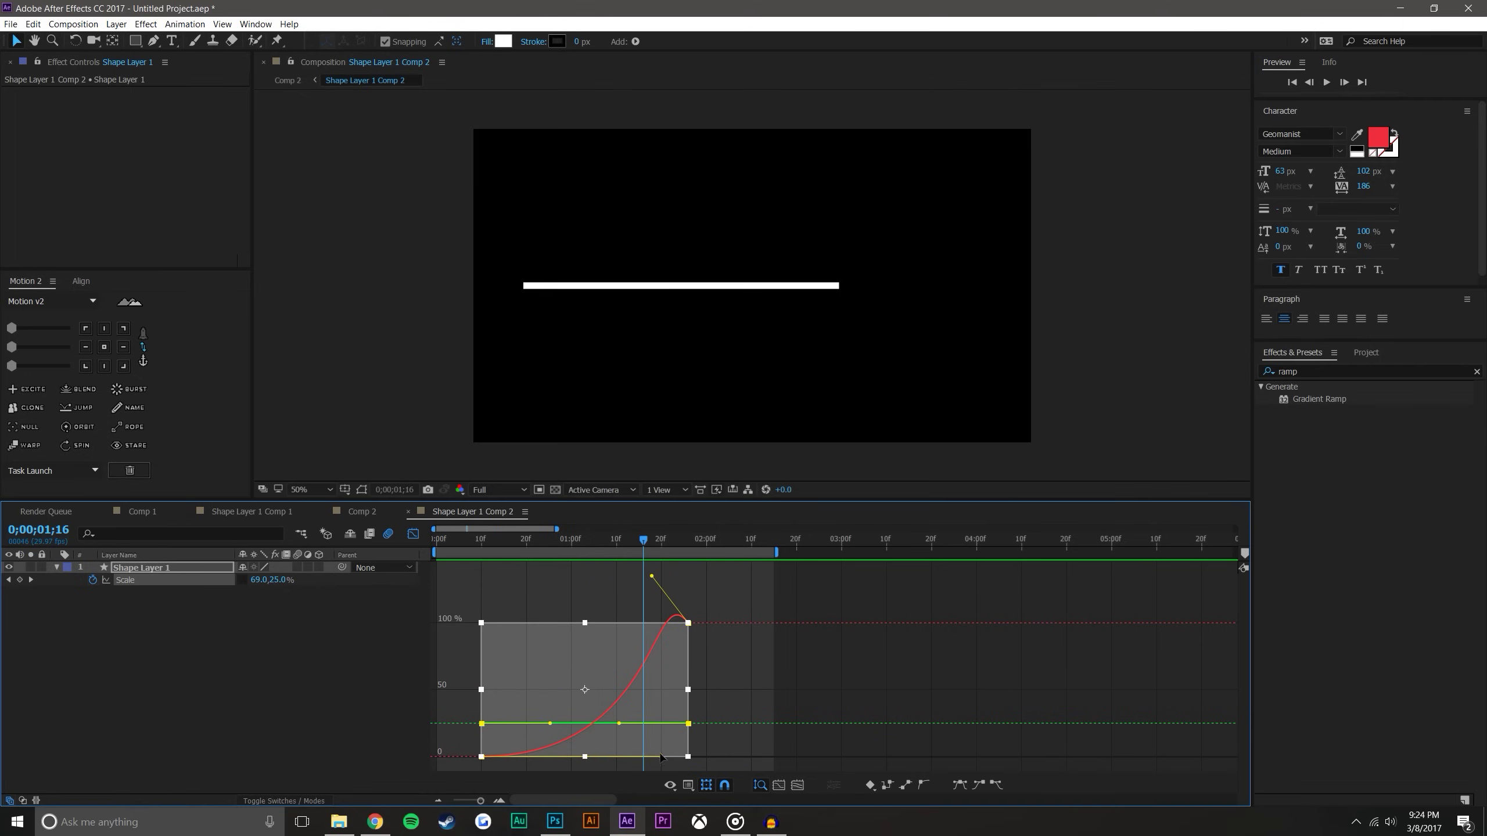
pyautogui.moveTo(661, 757); pyautogui.dragTo(482, 577)
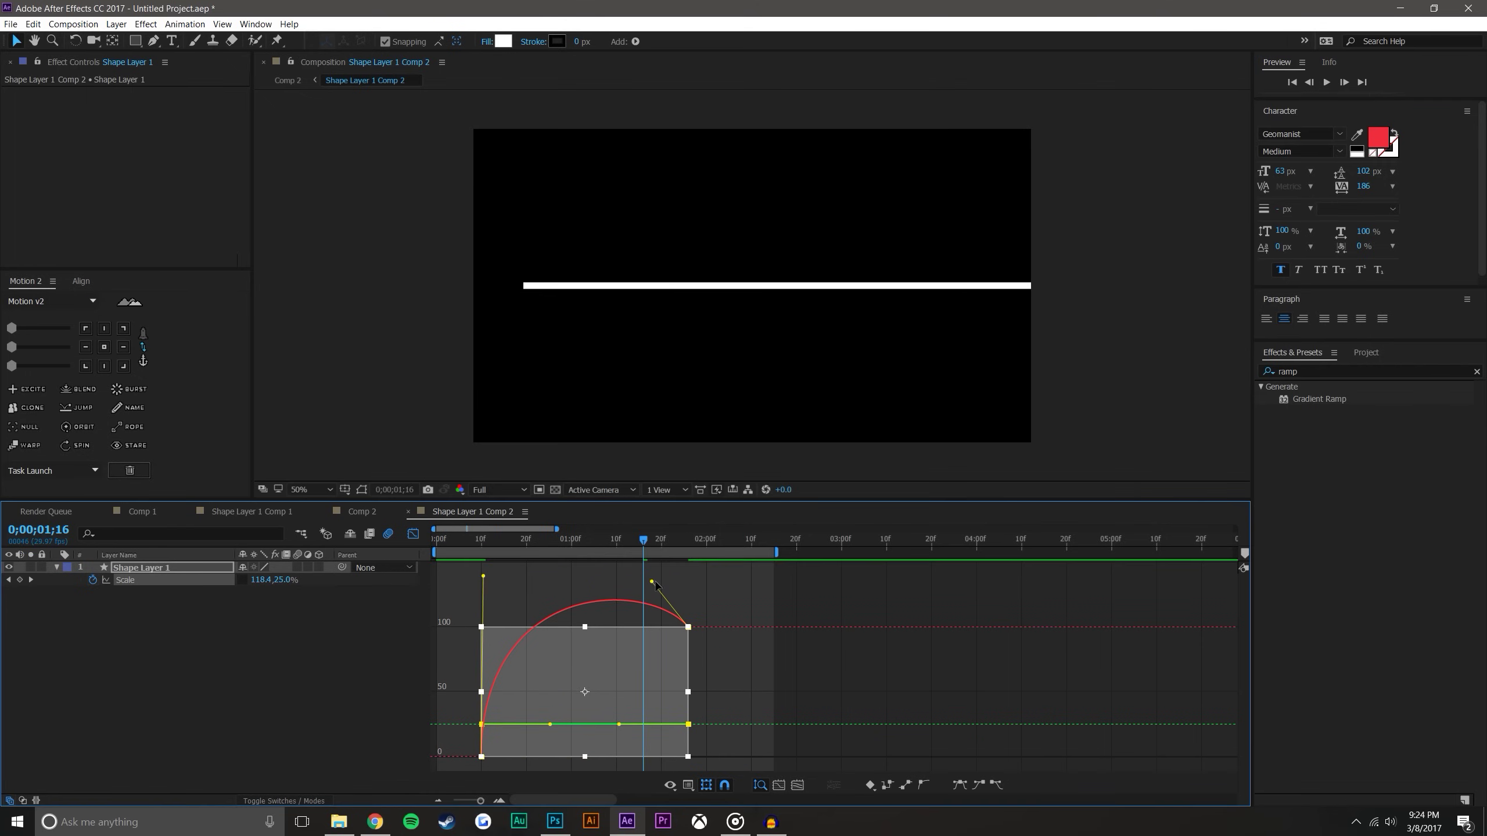
pyautogui.moveTo(652, 581); pyautogui.dragTo(702, 578)
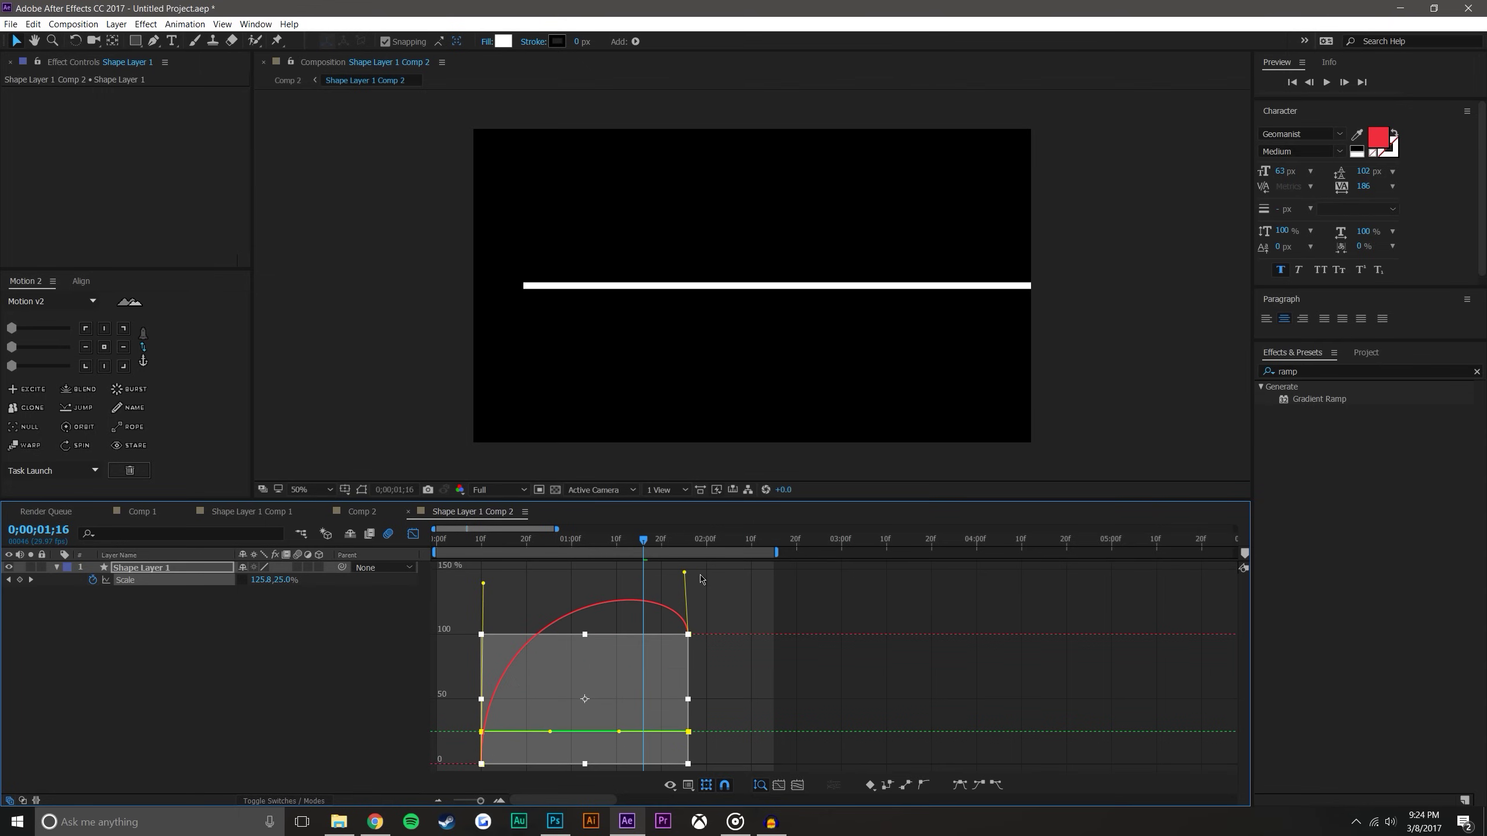
pyautogui.click(330, 625)
# Step: Back in the layer-bar view, add a Scale keyframe at 0;00;02;07 holding 100%
pyautogui.click(413, 534)
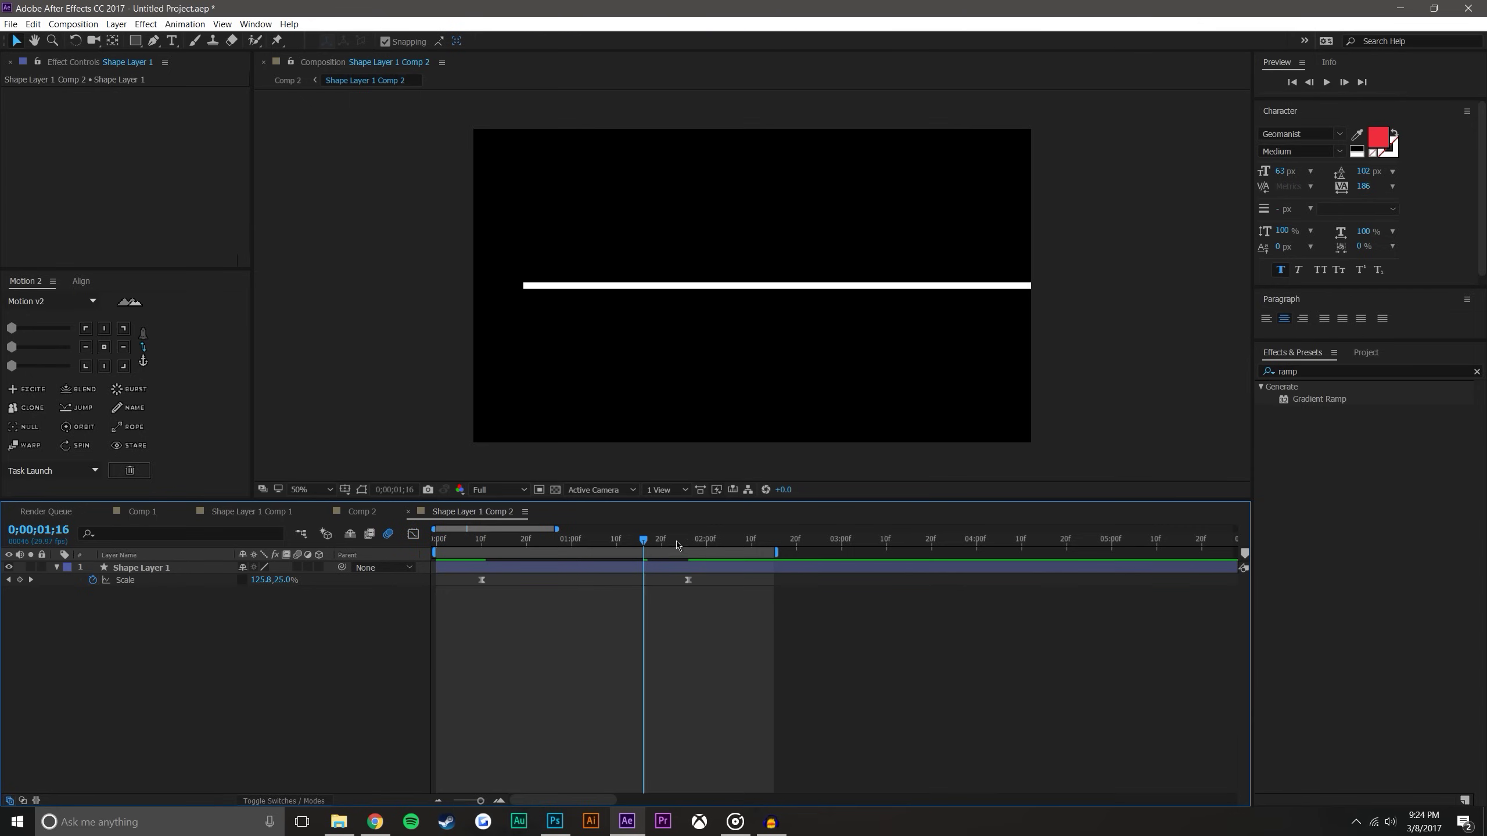
pyautogui.moveTo(677, 545); pyautogui.dragTo(479, 581)
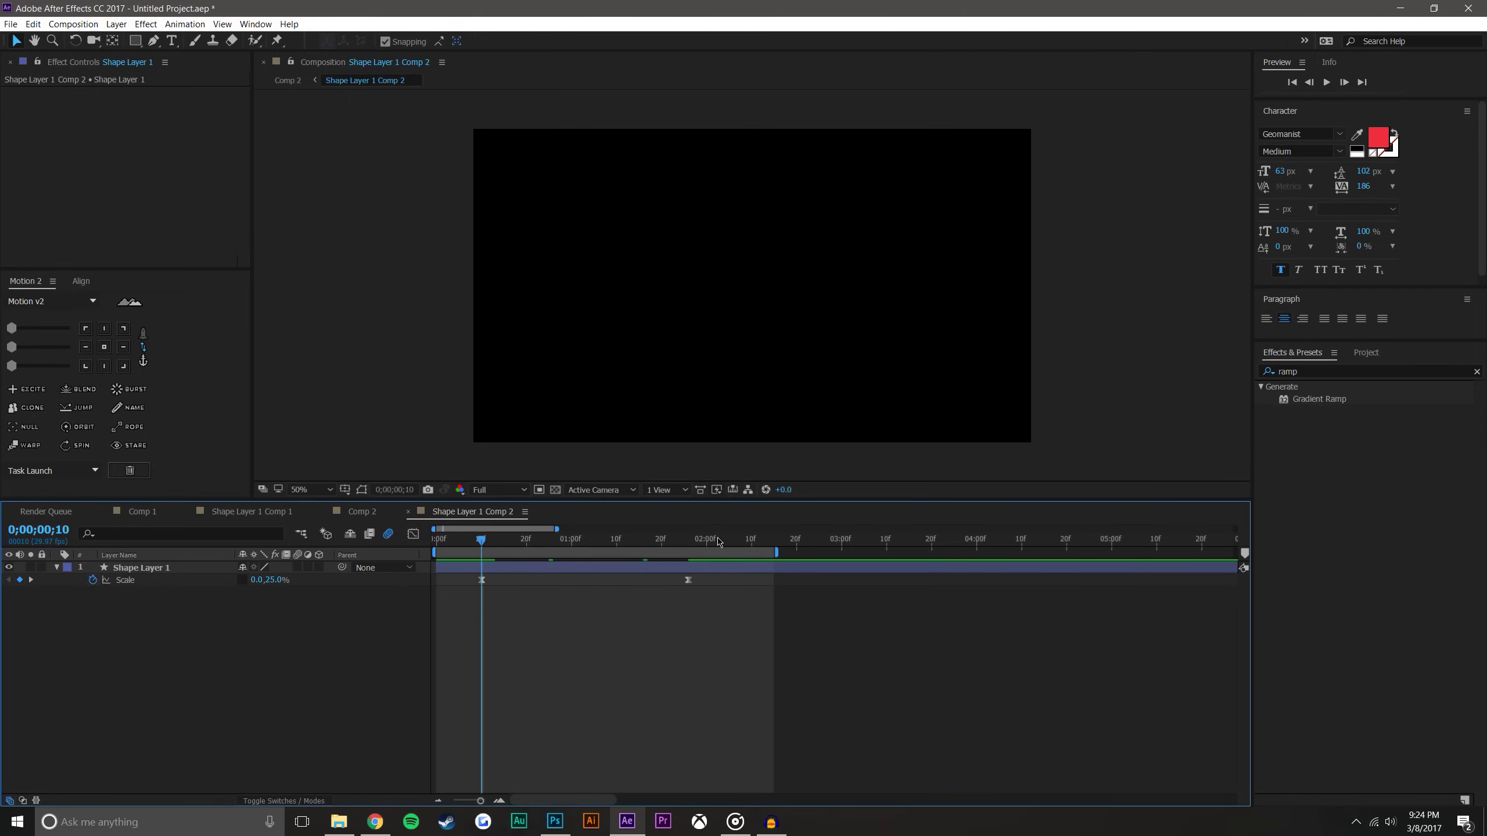
pyautogui.click(738, 544)
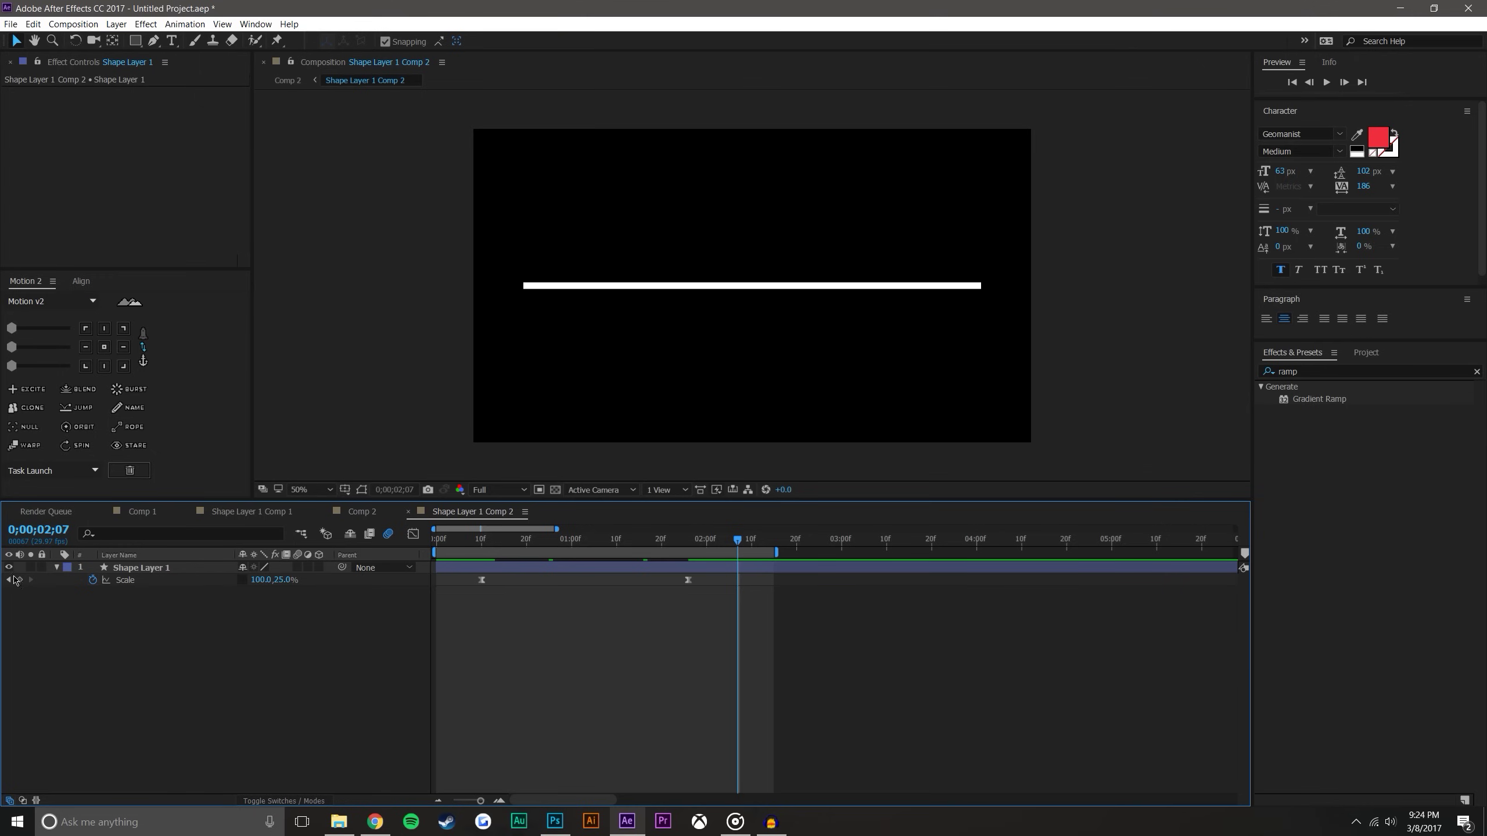
pyautogui.click(16, 579)
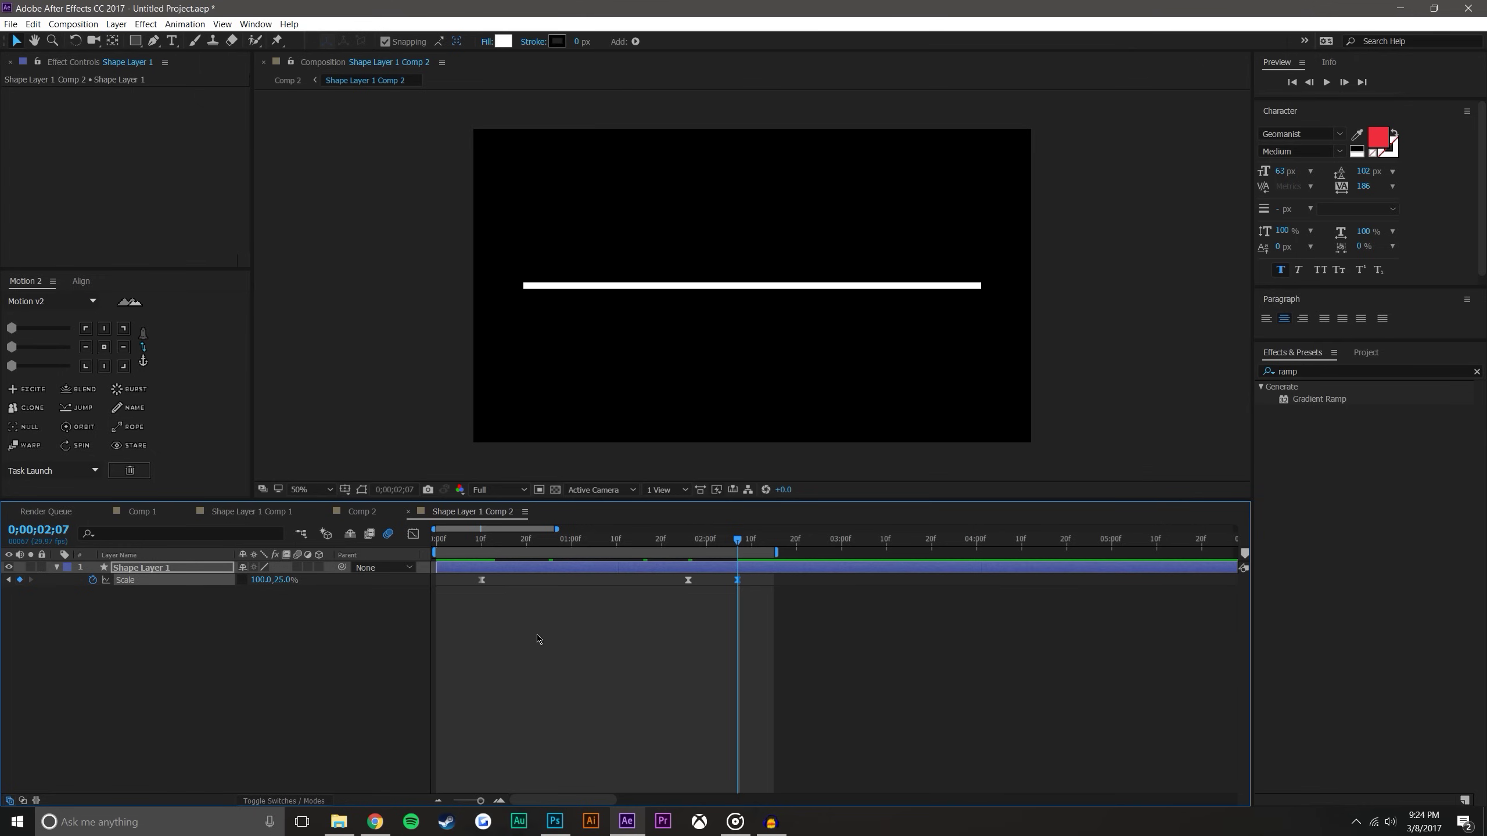
pyautogui.click(571, 607)
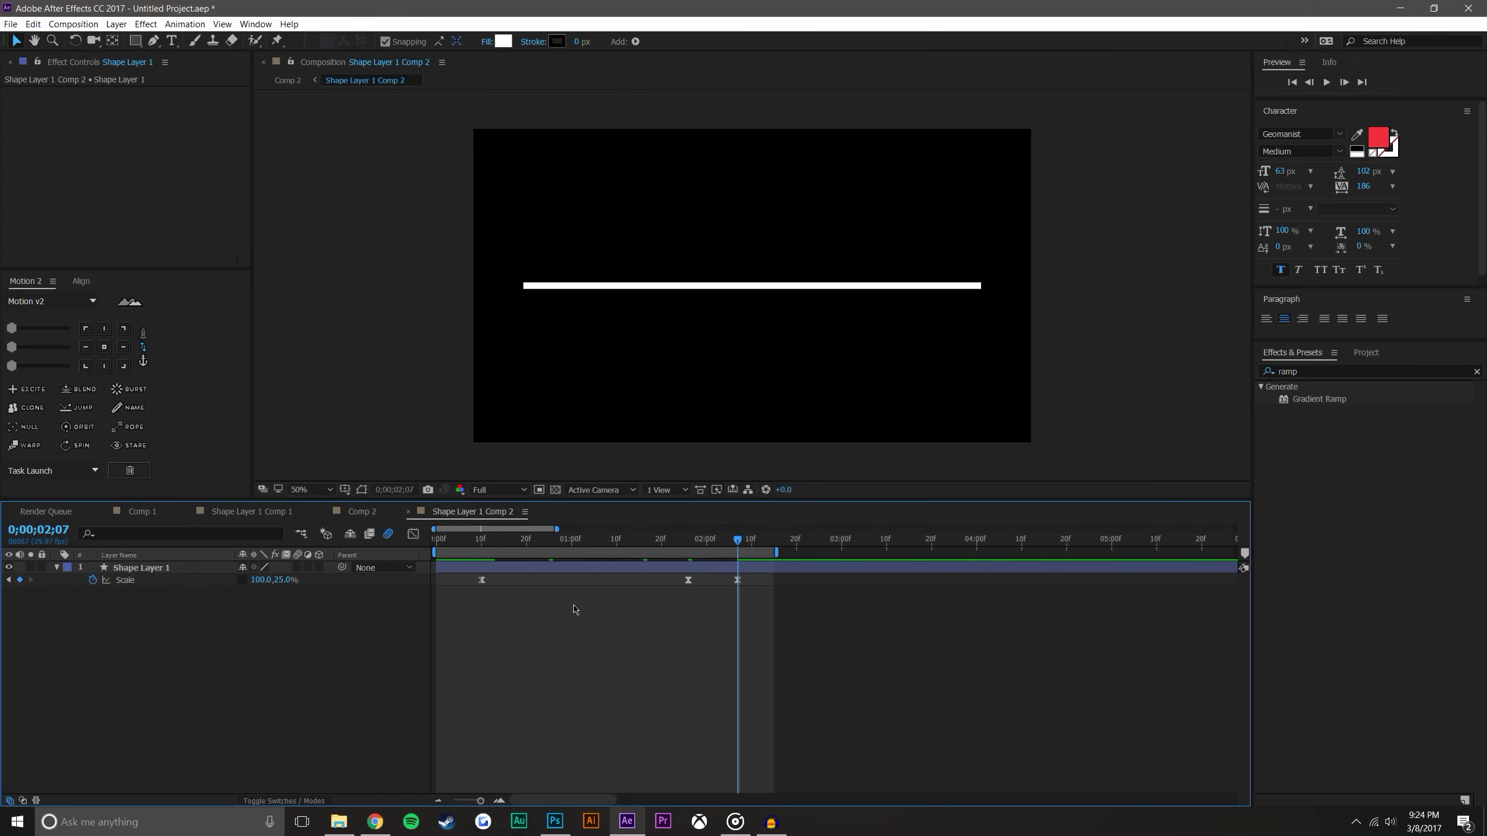
# Step: Select the middle Scale keyframe at 0;00;01;28 and check timing around 0;00;02;11
pyautogui.click(413, 534)
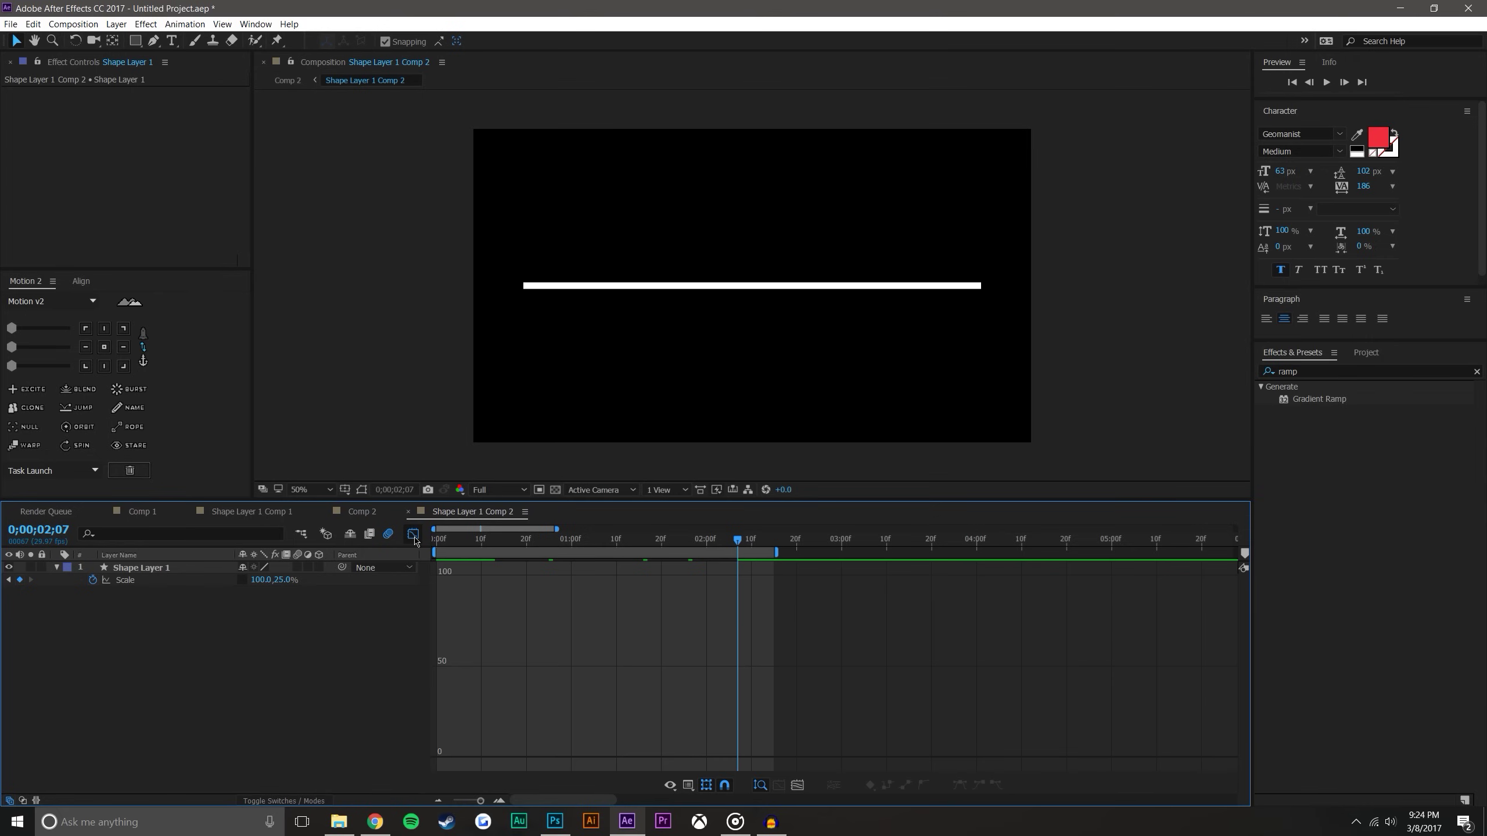
pyautogui.click(413, 534)
pyautogui.click(697, 543)
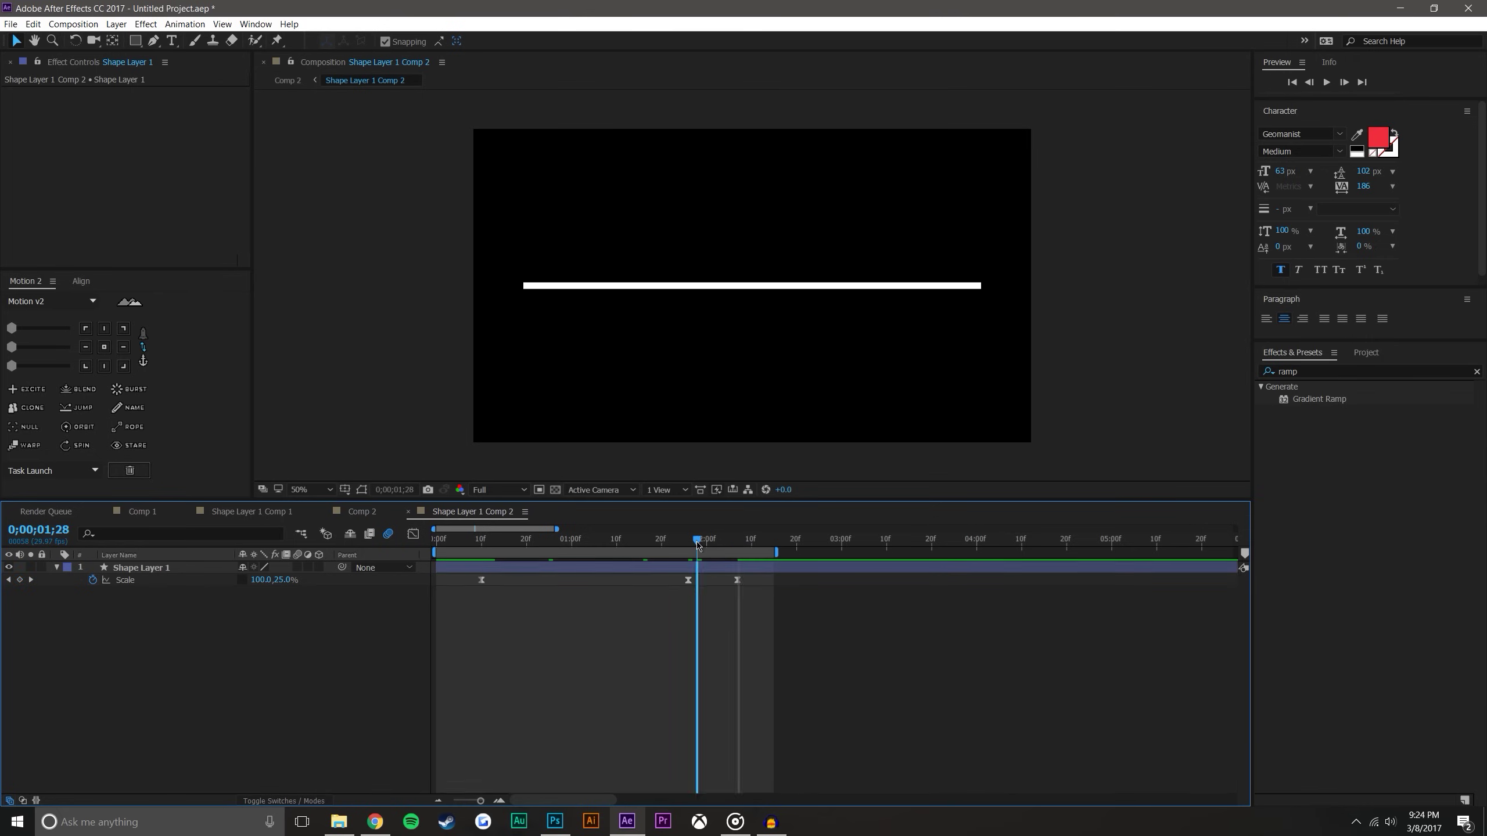
pyautogui.click(689, 580)
pyautogui.moveTo(708, 547); pyautogui.dragTo(756, 542)
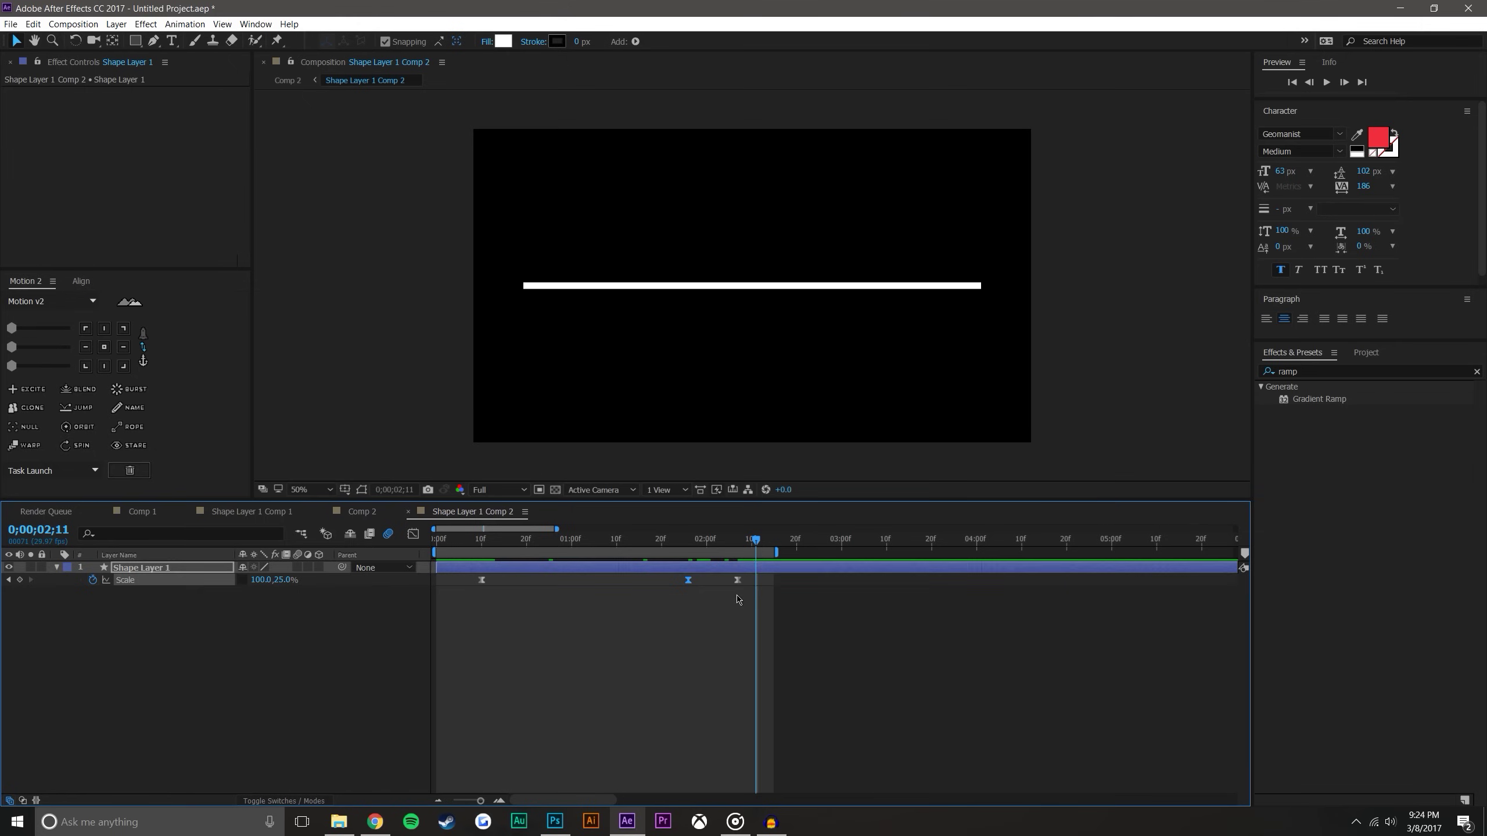
pyautogui.click(673, 581)
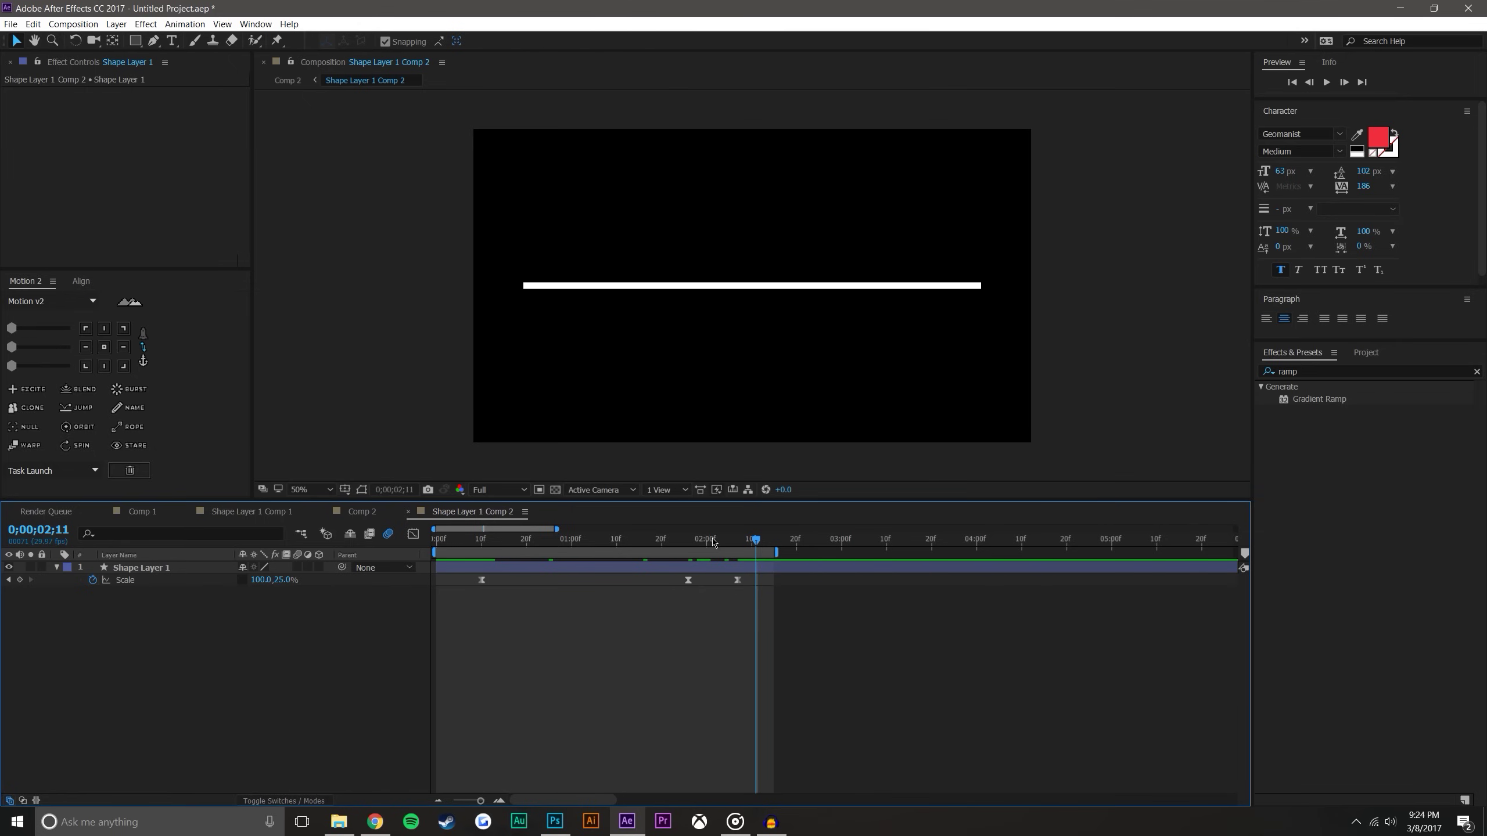
pyautogui.click(697, 543)
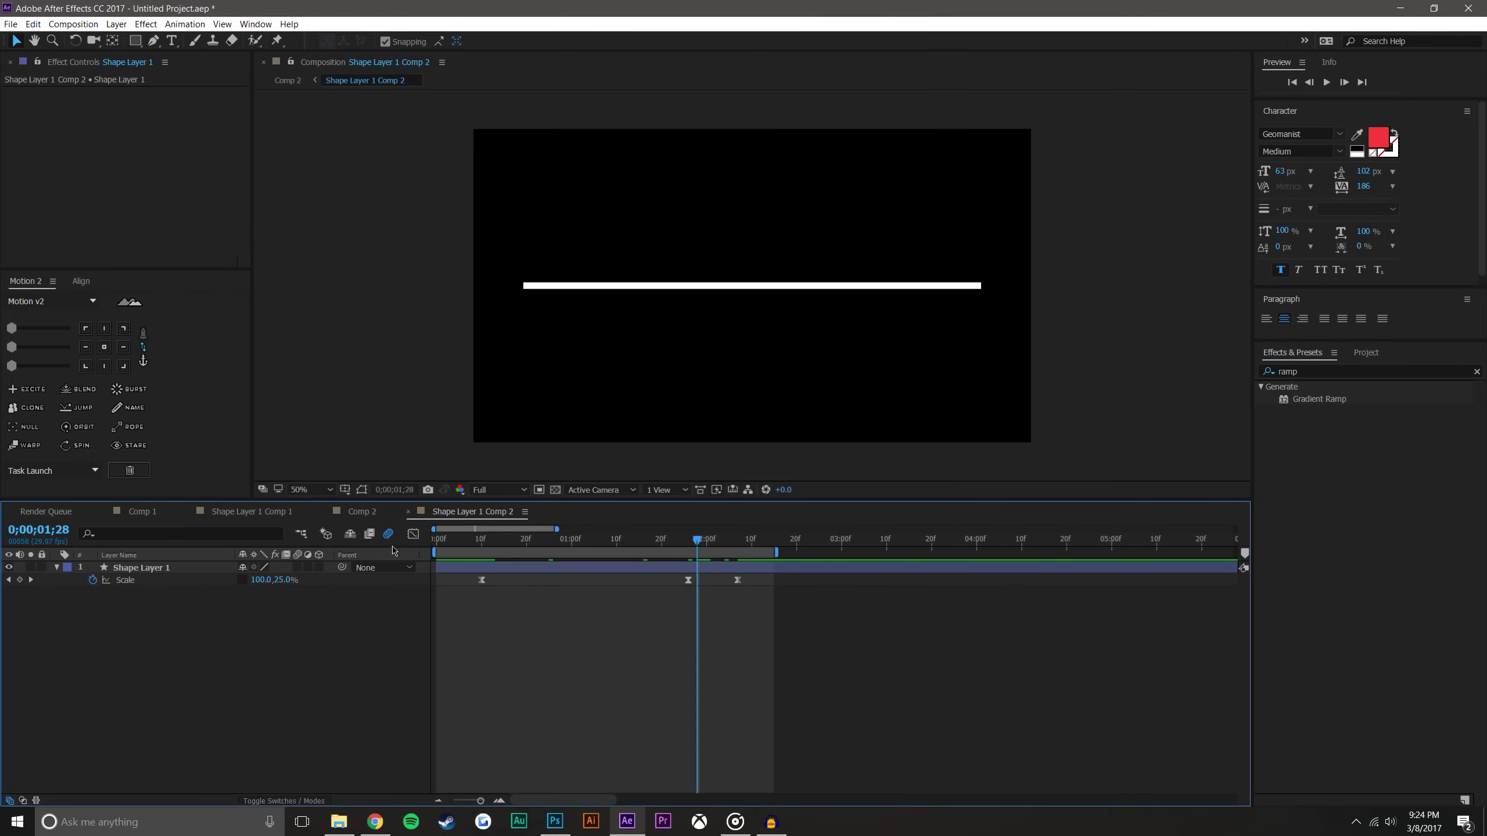
# Step: Show the Scale property's speed graph in the Graph Editor
pyautogui.click(413, 534)
pyautogui.click(183, 581)
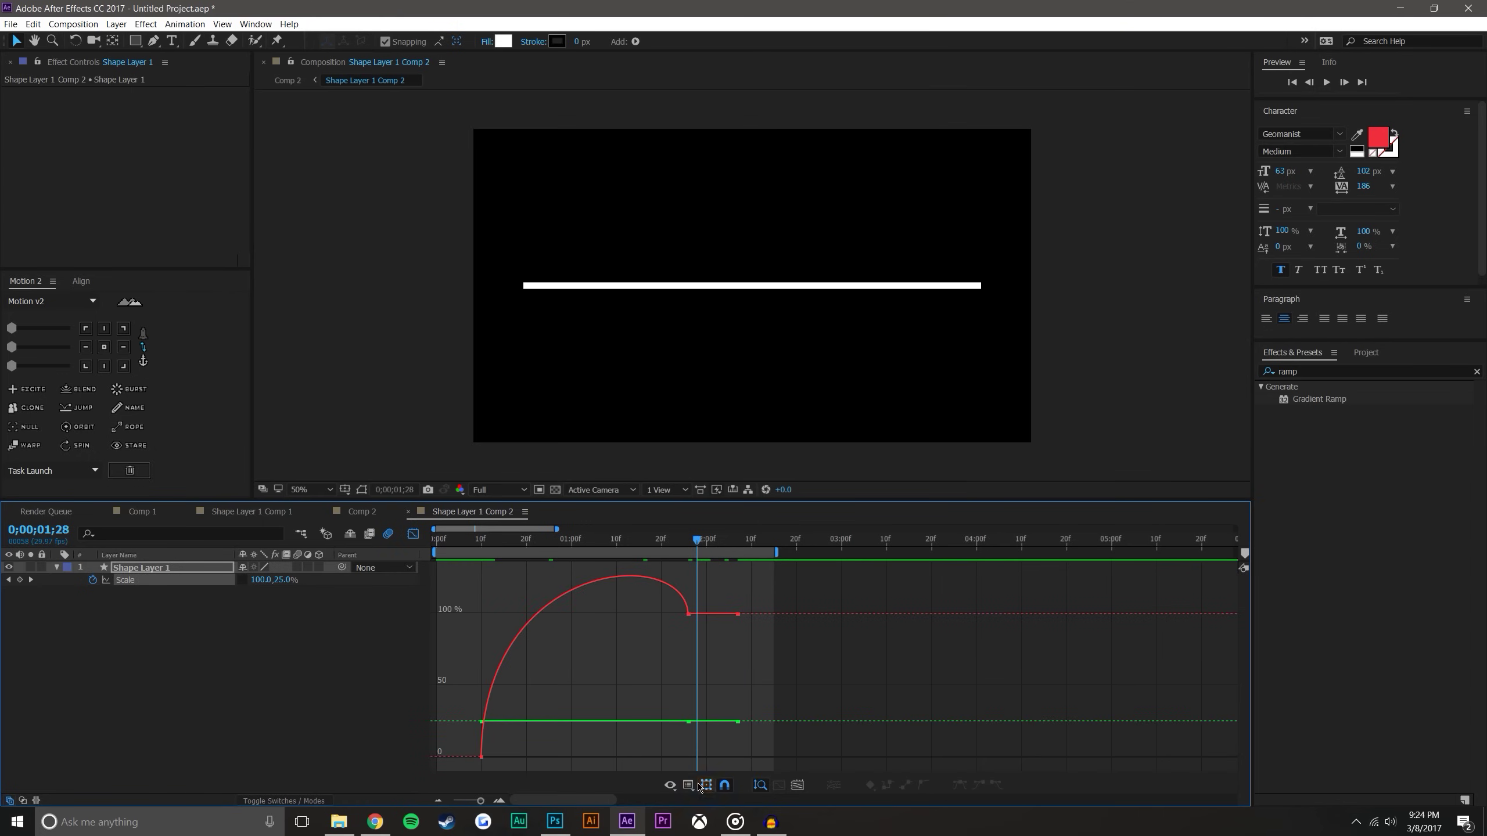
pyautogui.click(674, 787)
pyautogui.click(688, 785)
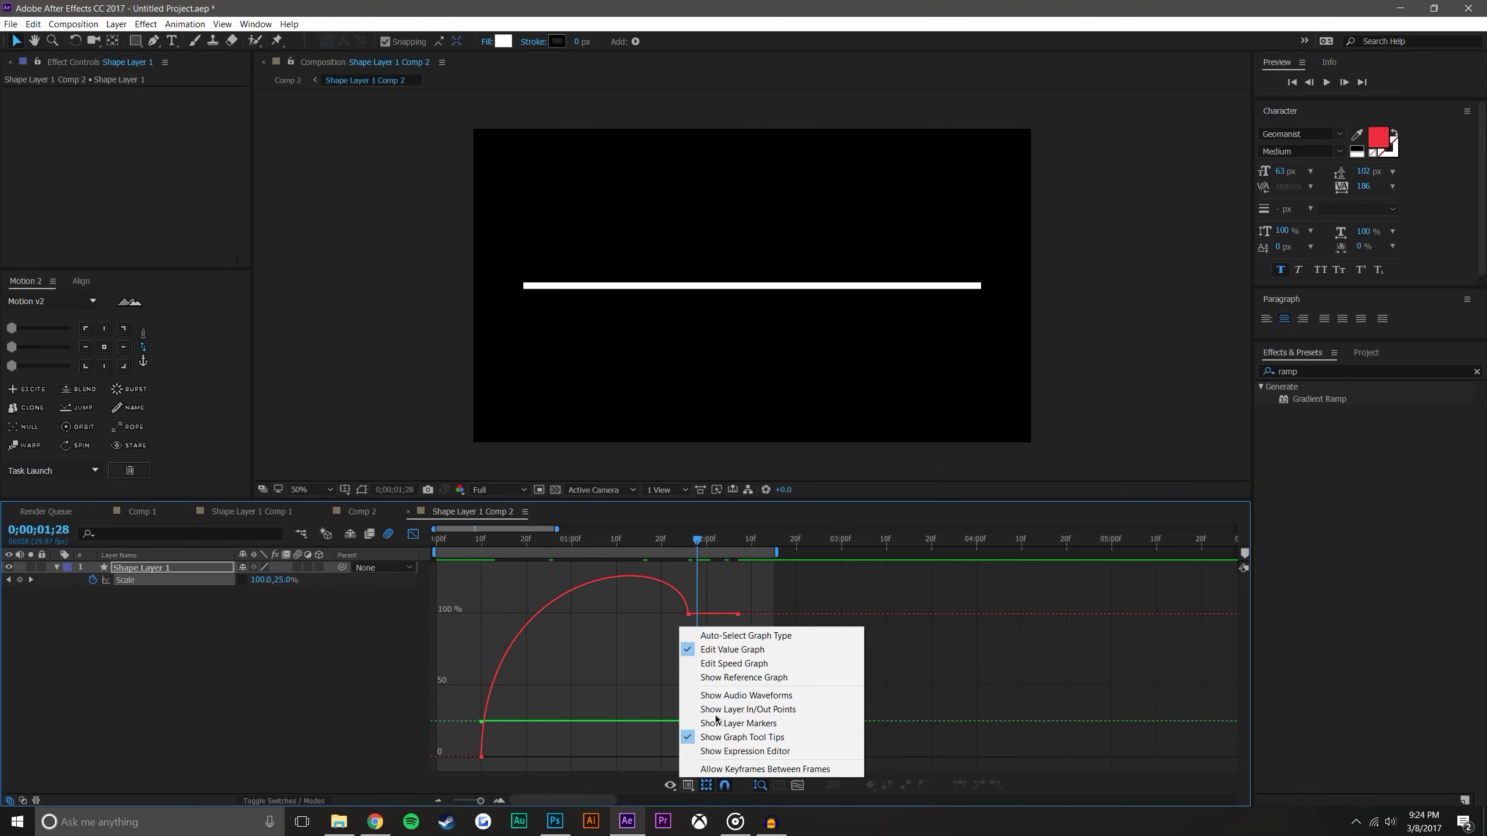
pyautogui.click(726, 664)
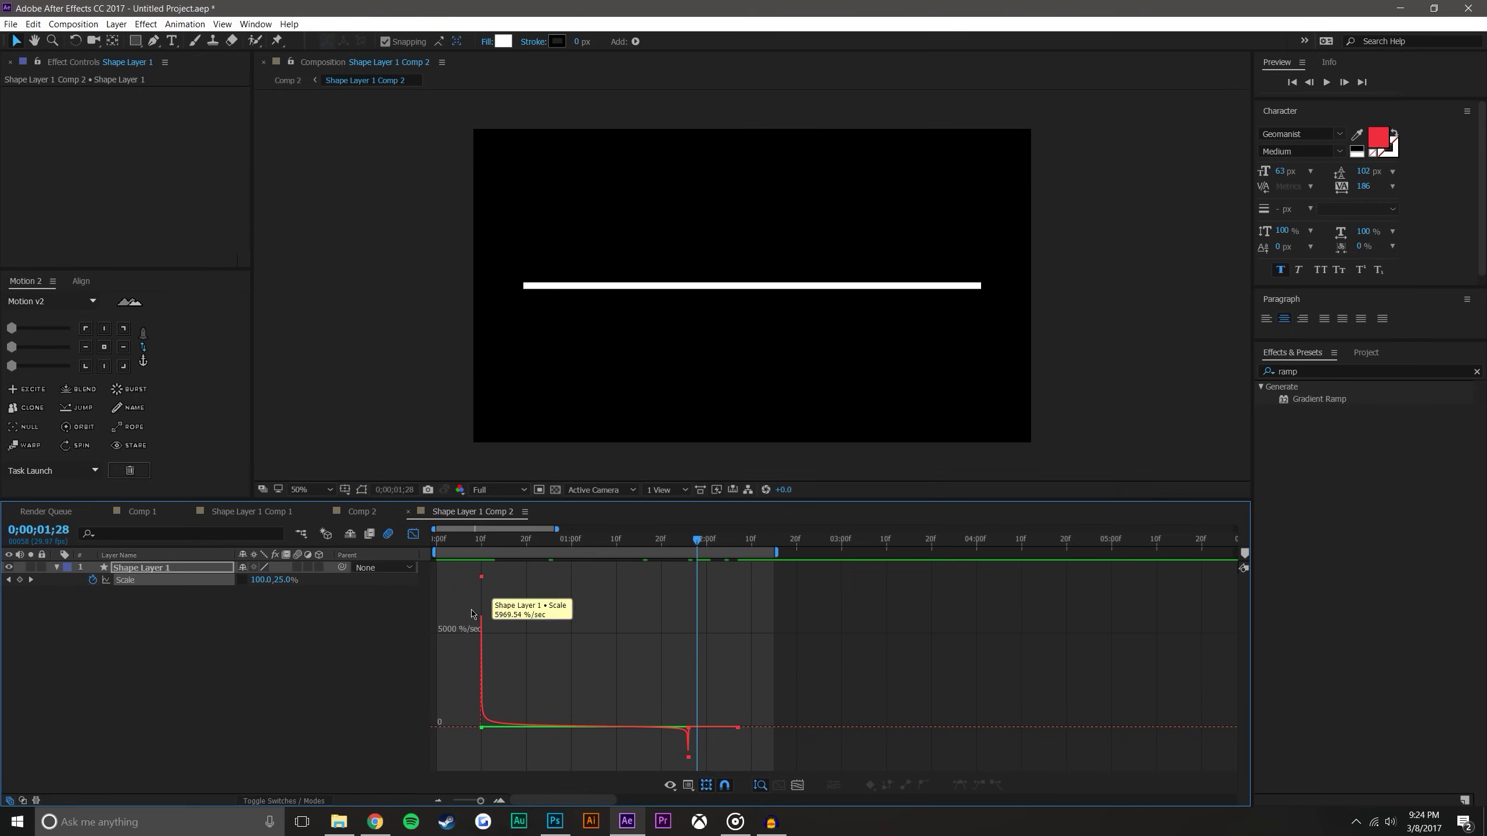
# Step: Drag the first keyframe's speed down to zero and raise the second keyframe's speed
pyautogui.moveTo(482, 581)
pyautogui.click(487, 612)
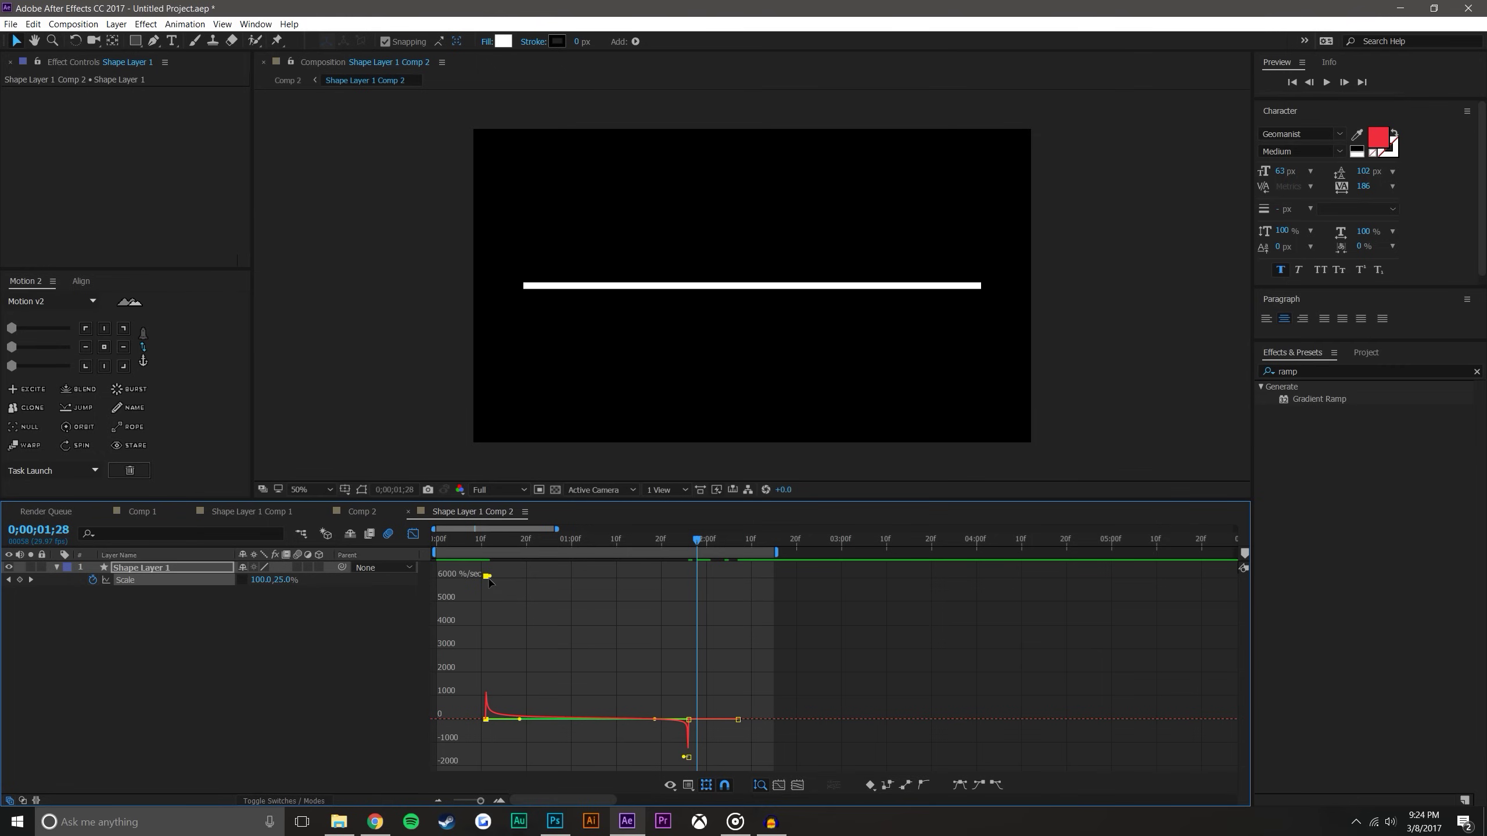
pyautogui.click(510, 619)
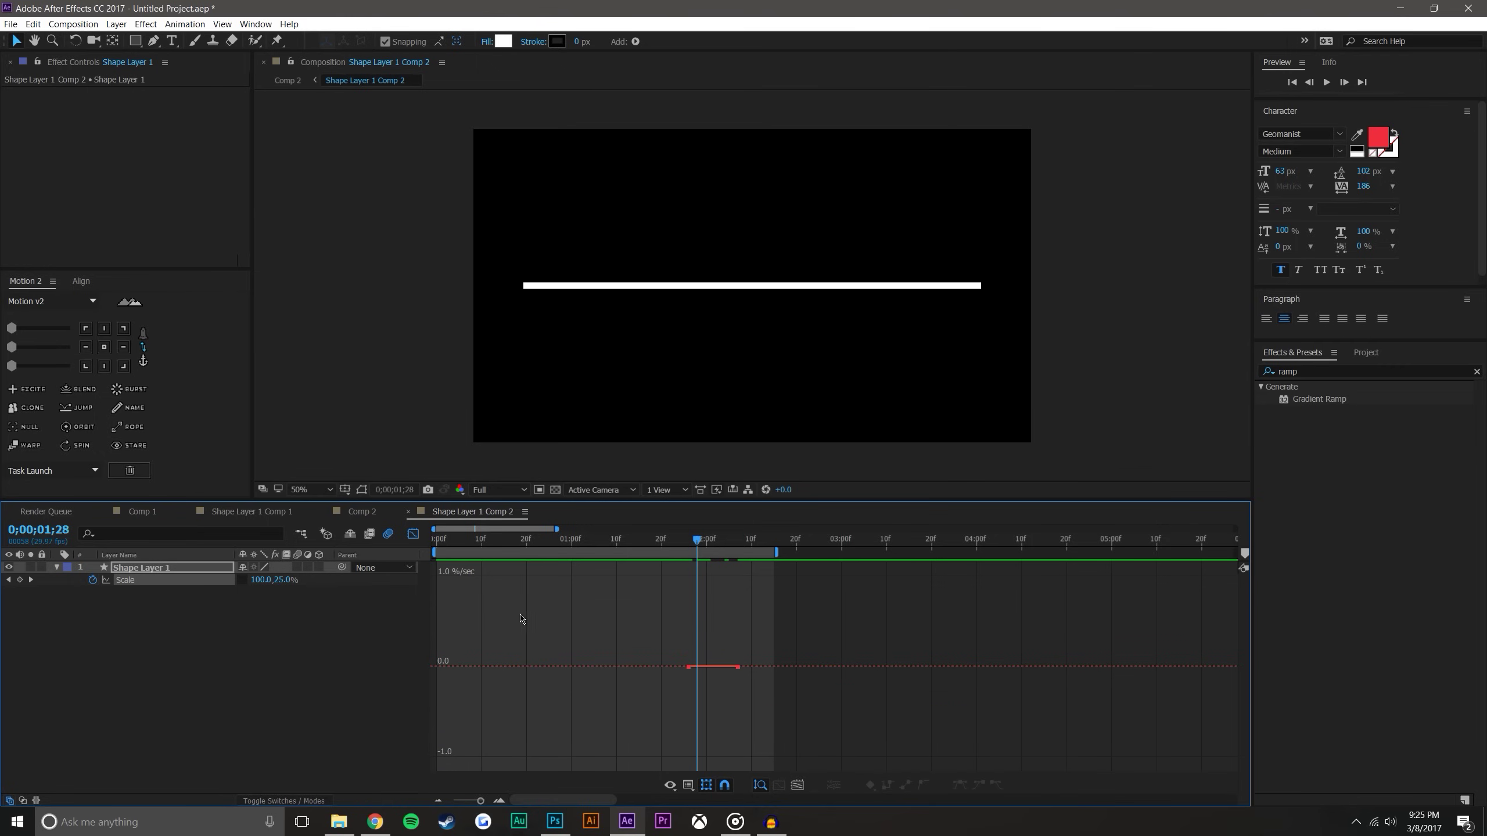
pyautogui.click(602, 634)
pyautogui.click(487, 576)
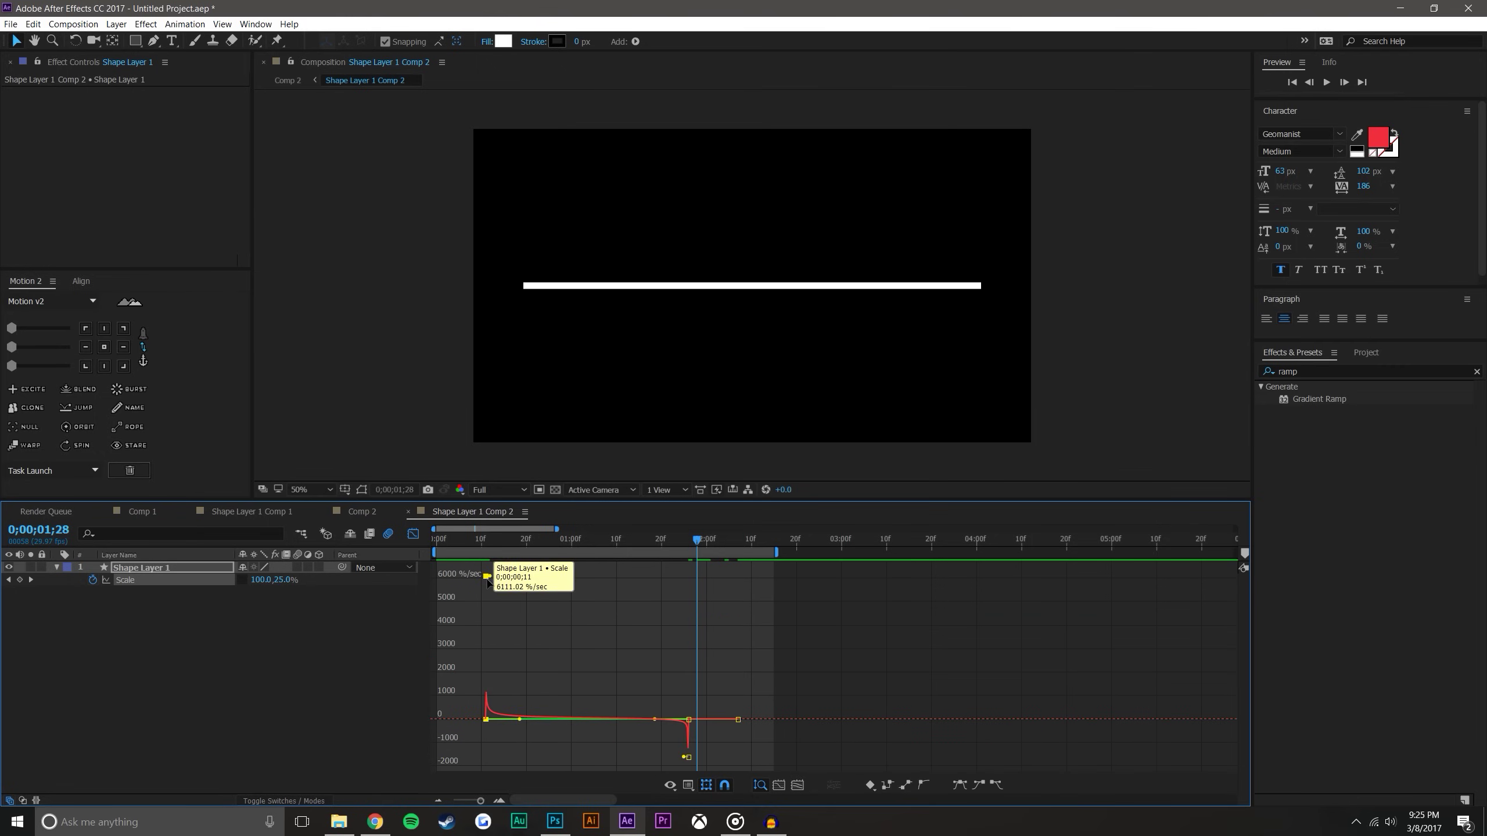
pyautogui.click(488, 581)
pyautogui.click(487, 577)
pyautogui.moveTo(488, 579); pyautogui.dragTo(489, 719)
pyautogui.moveTo(687, 756); pyautogui.dragTo(687, 585)
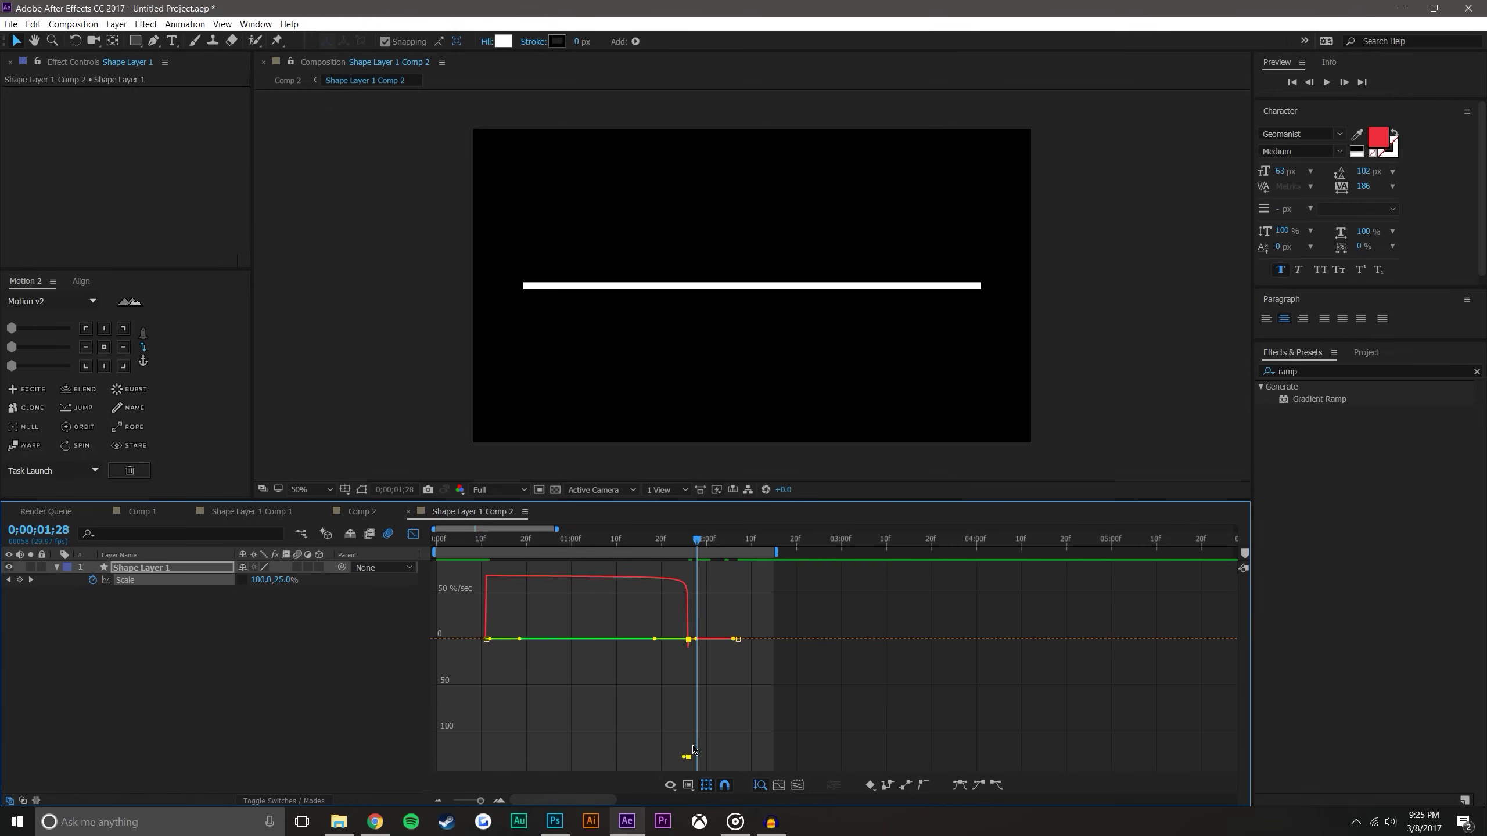
pyautogui.moveTo(687, 759); pyautogui.dragTo(688, 644)
pyautogui.click(720, 758)
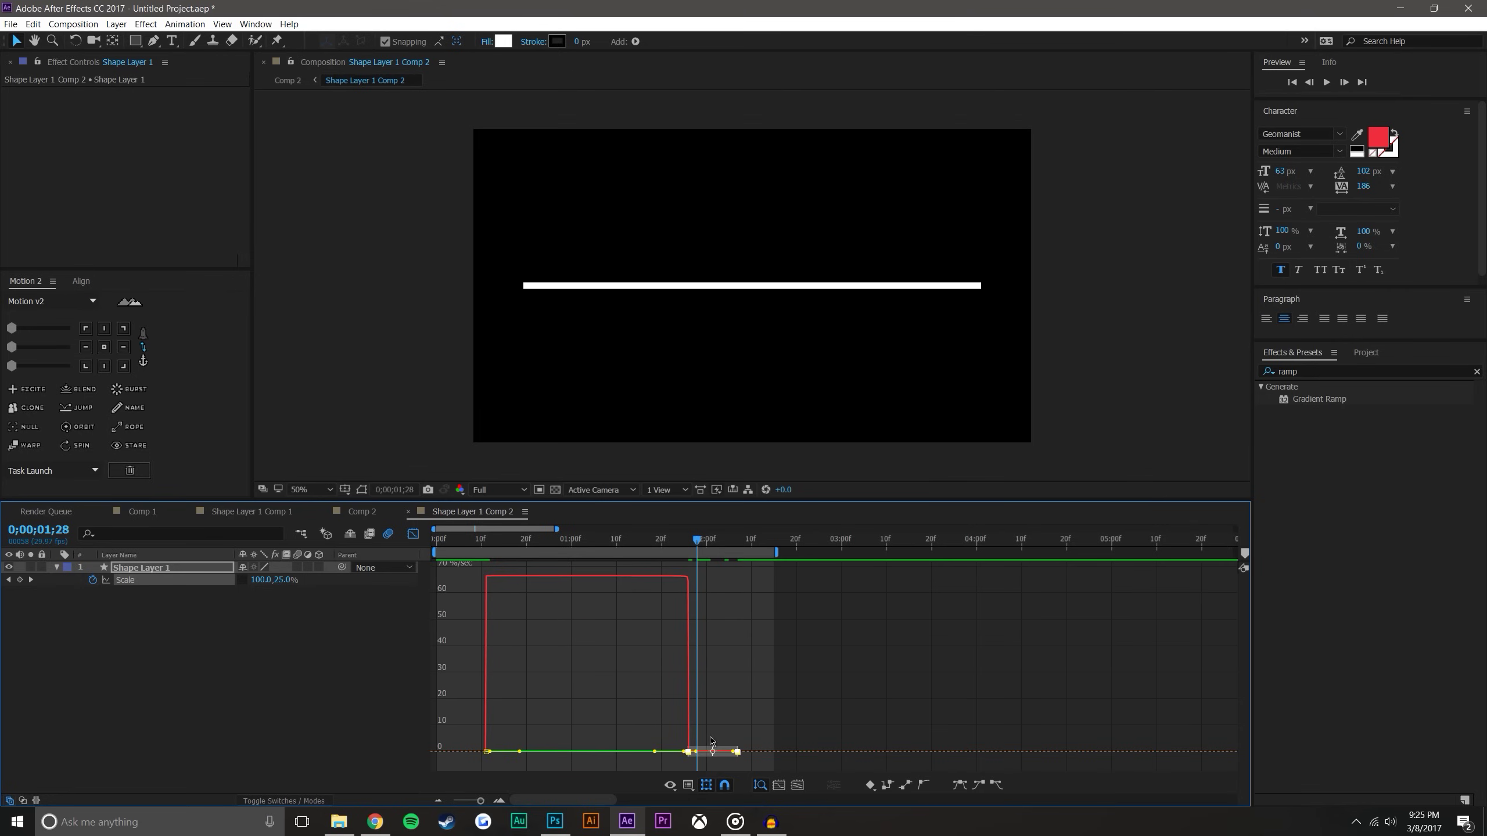
# Step: Adjust the Scale keyframe selection and fit the speed graph to the keyframes
pyautogui.click(744, 752)
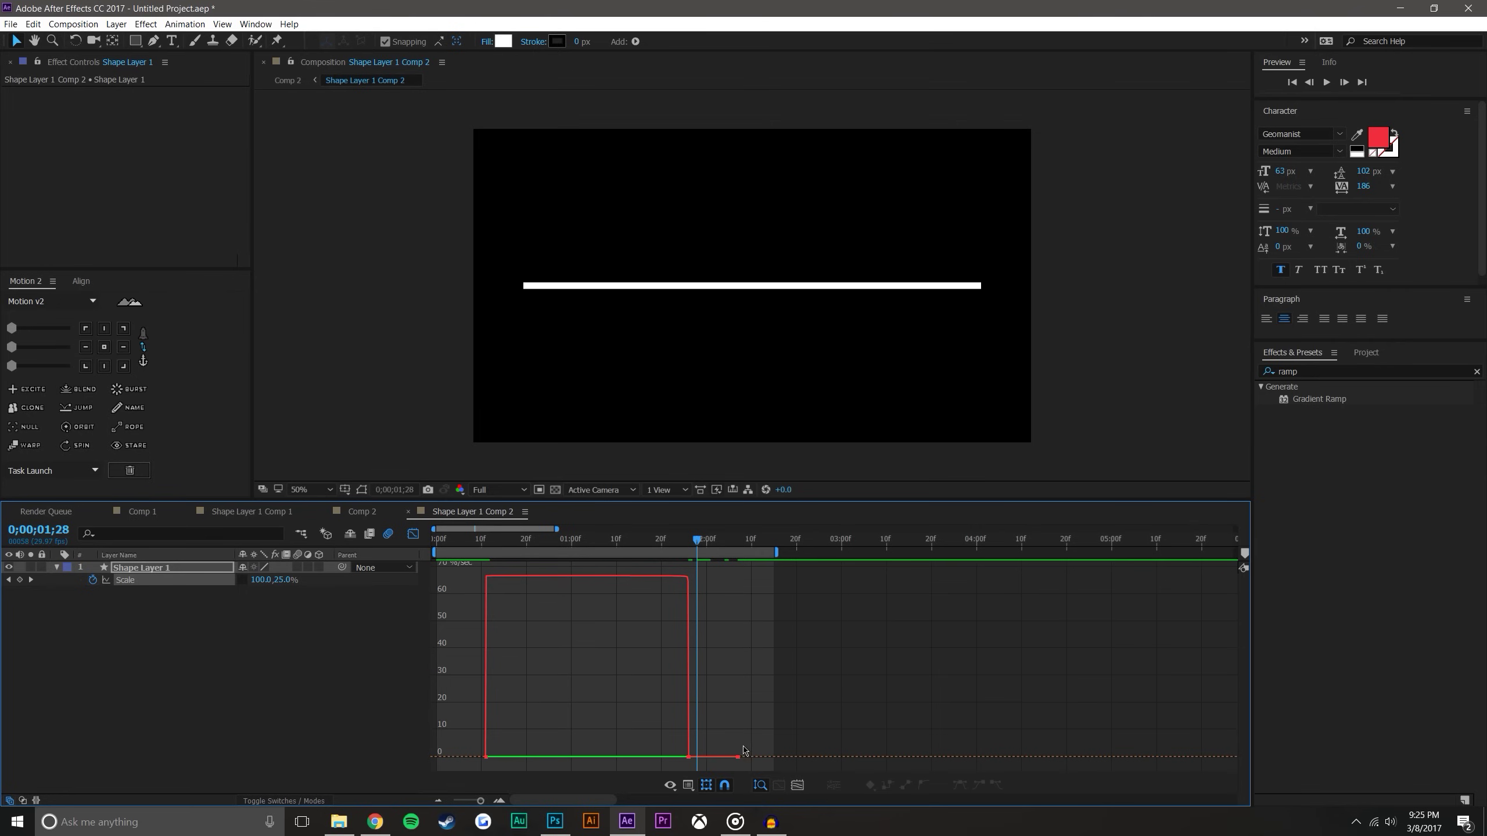
pyautogui.hotkey('ctrl', 'z')
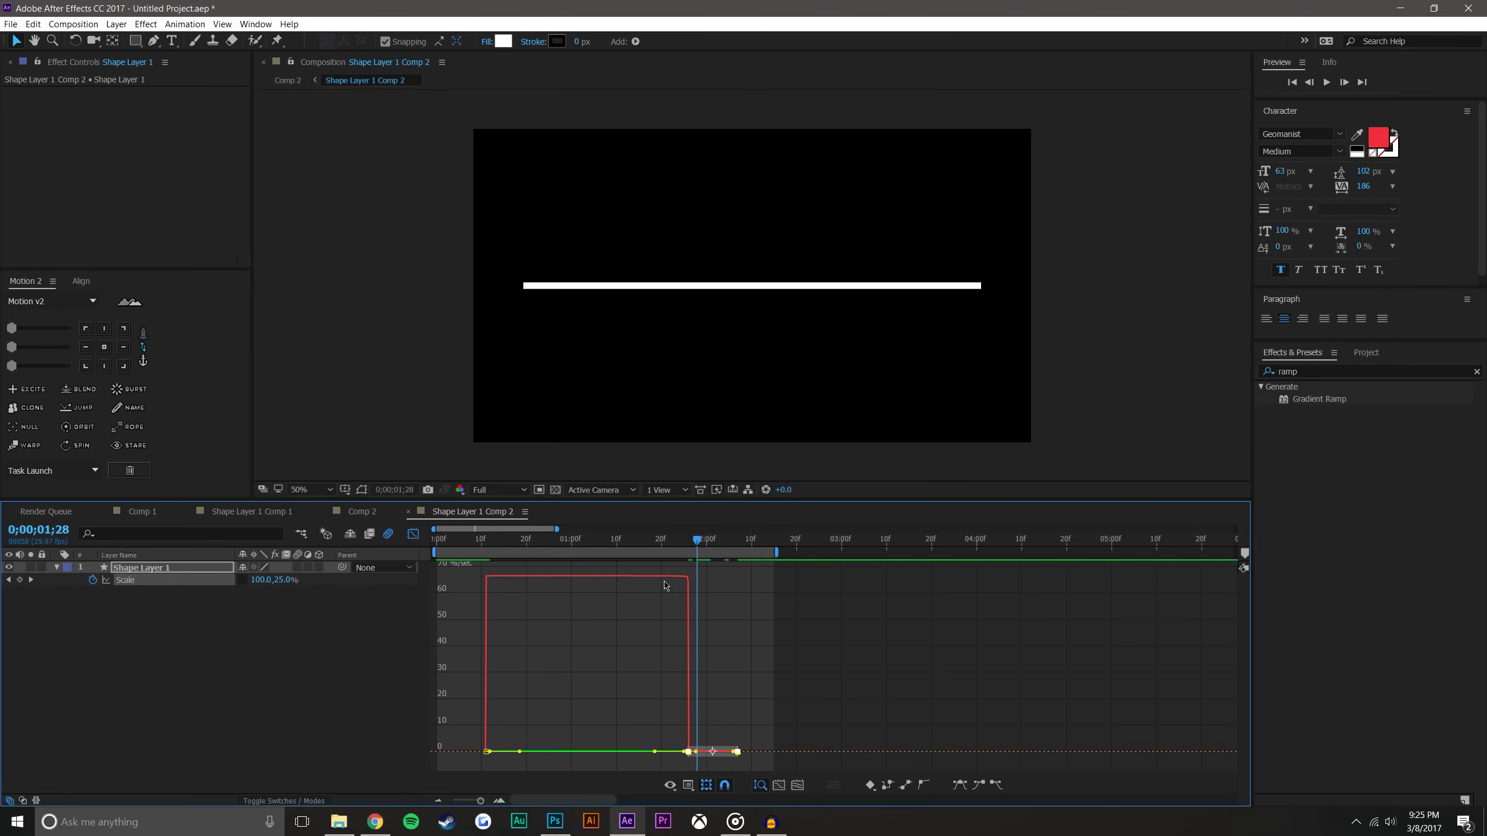
pyautogui.click(676, 578)
pyautogui.click(158, 586)
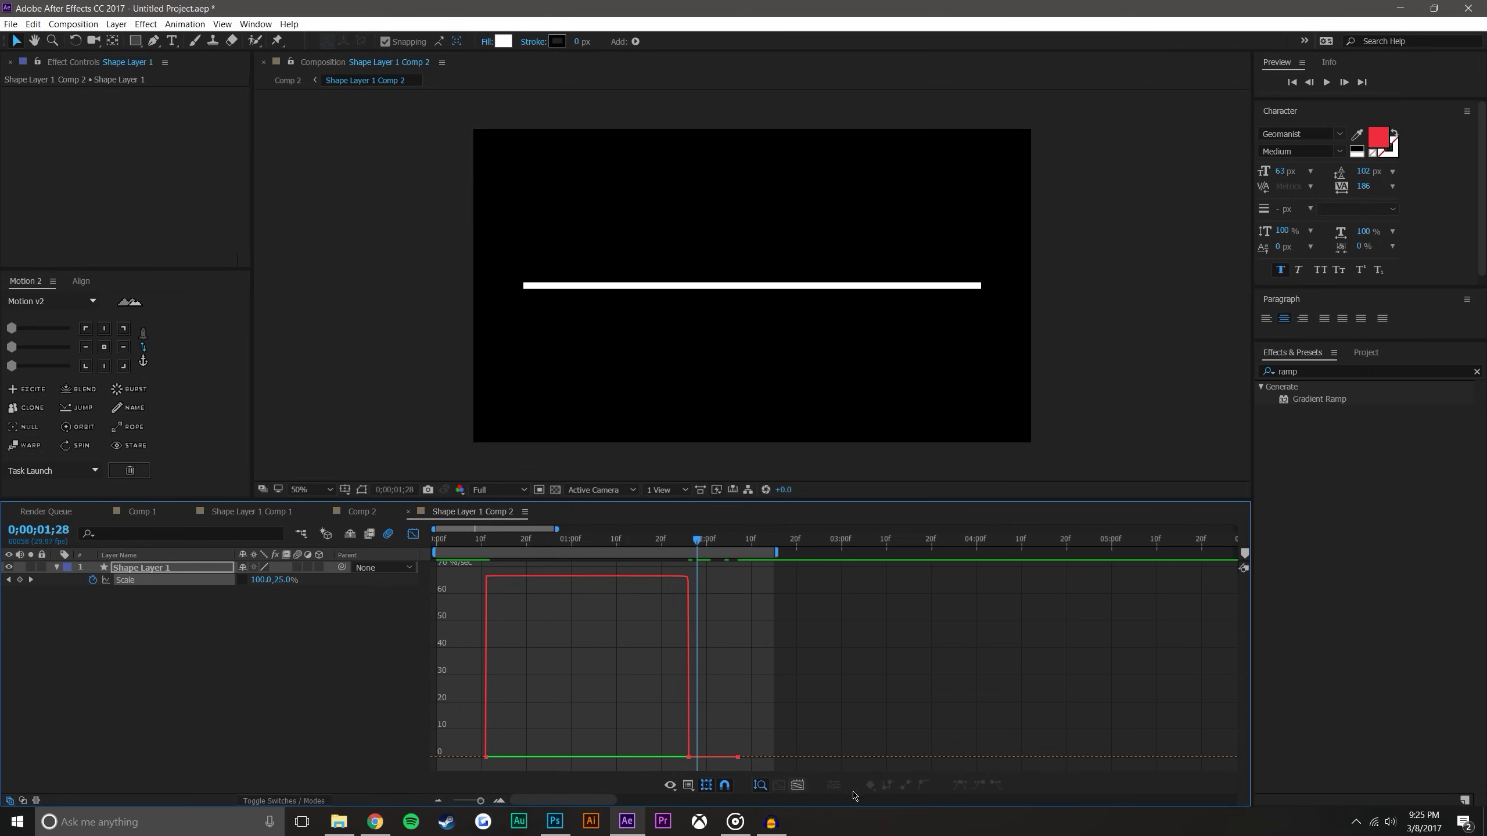
pyautogui.click(802, 788)
pyautogui.hotkey('ctrl', 'z')
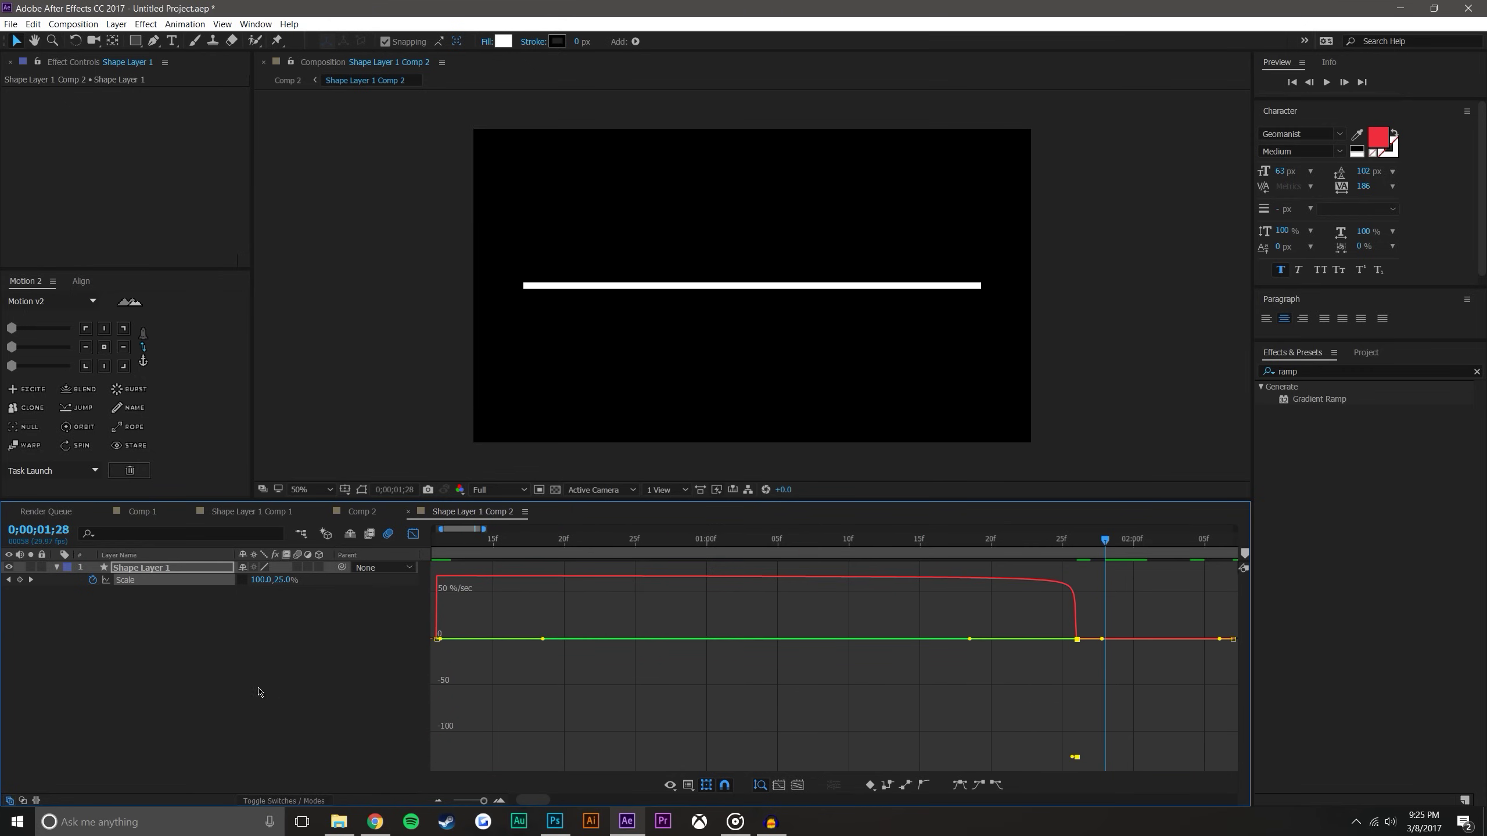
pyautogui.click(260, 691)
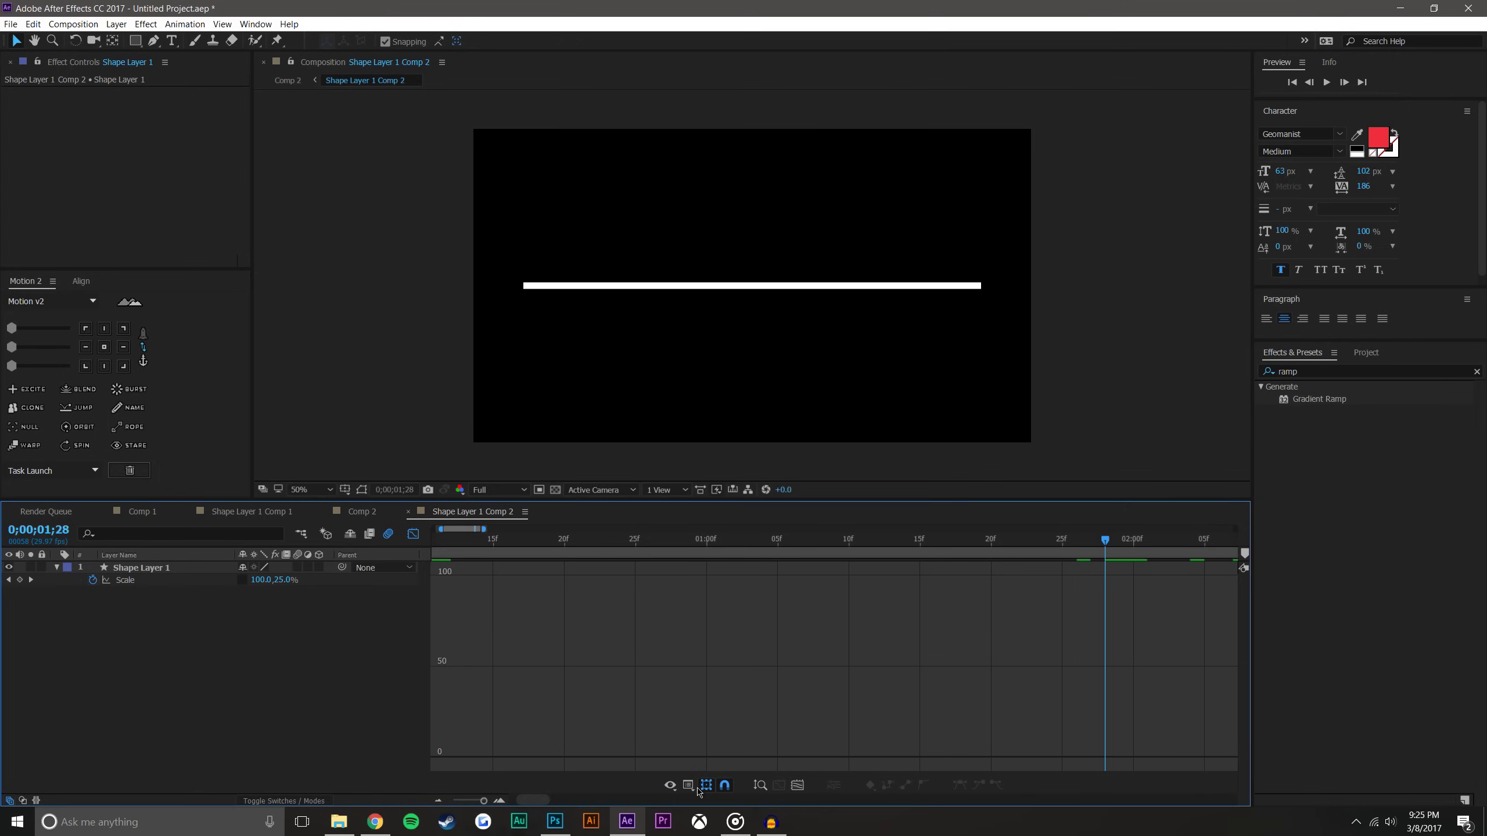
# Step: Show the full four seconds and Easy Ease the keyframes of the first scale move
pyautogui.click(439, 801)
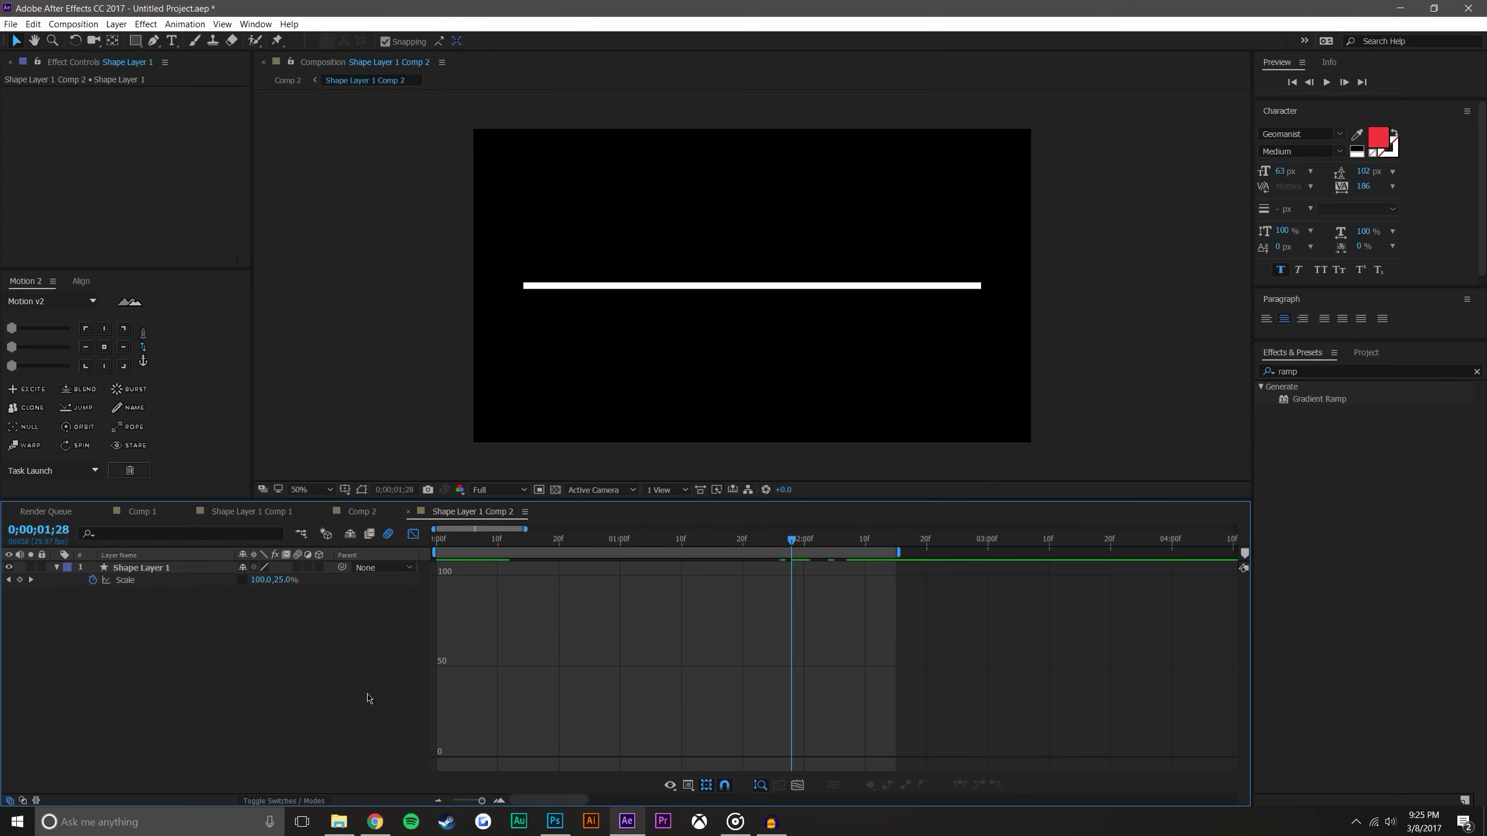
pyautogui.click(168, 579)
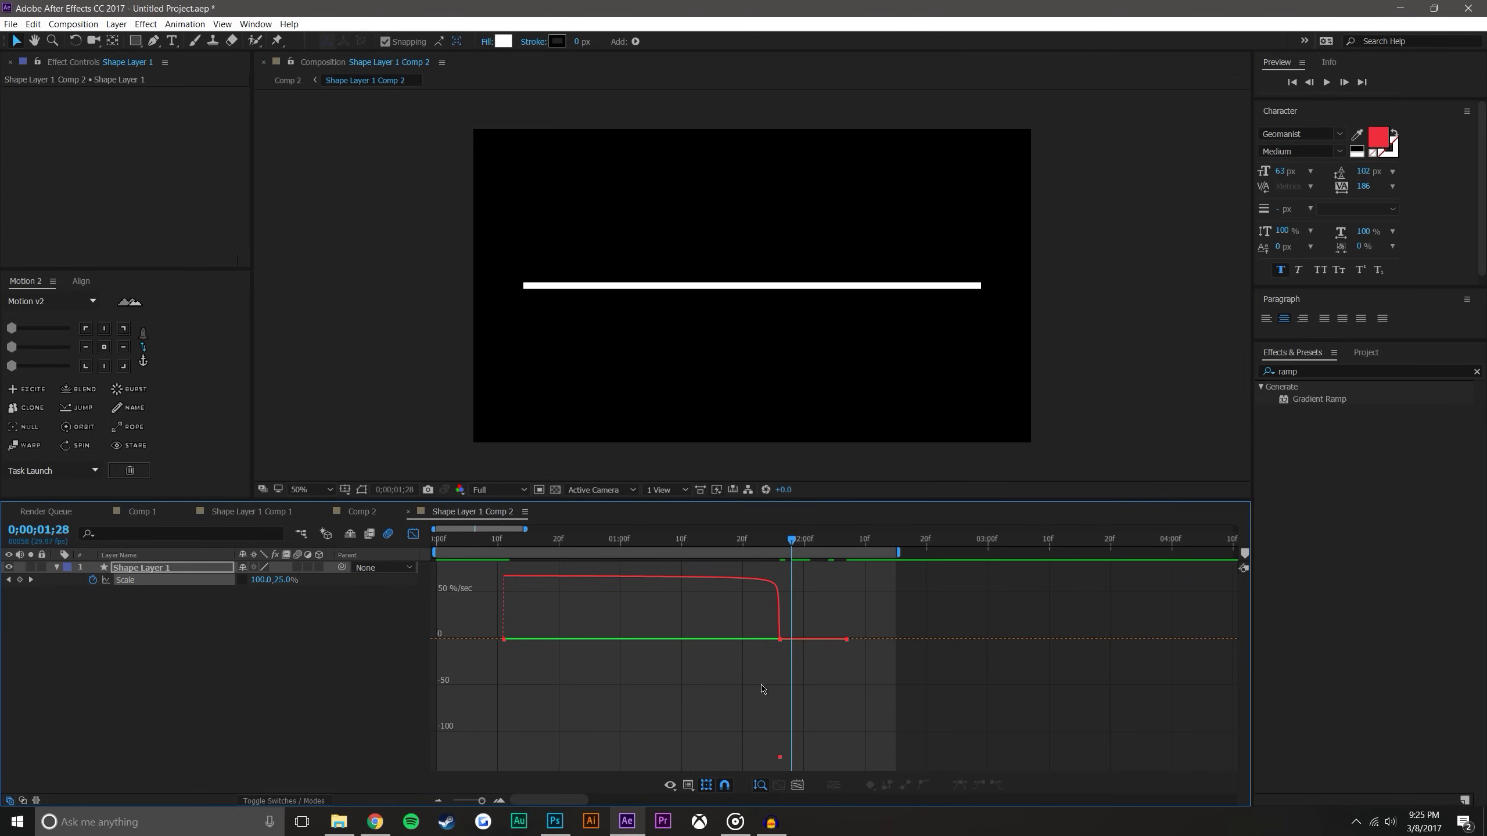
pyautogui.click(745, 580)
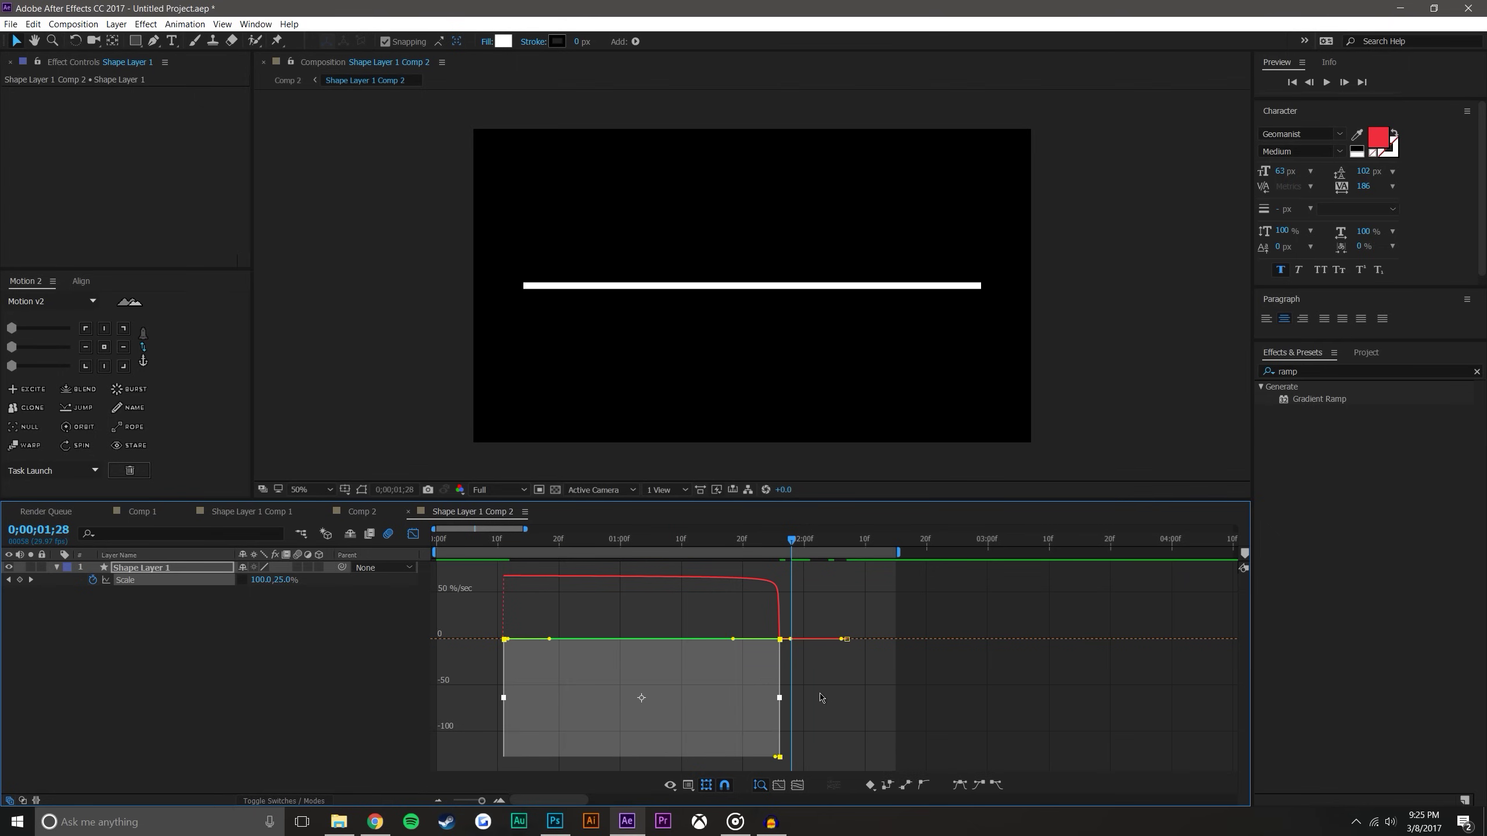
pyautogui.click(957, 785)
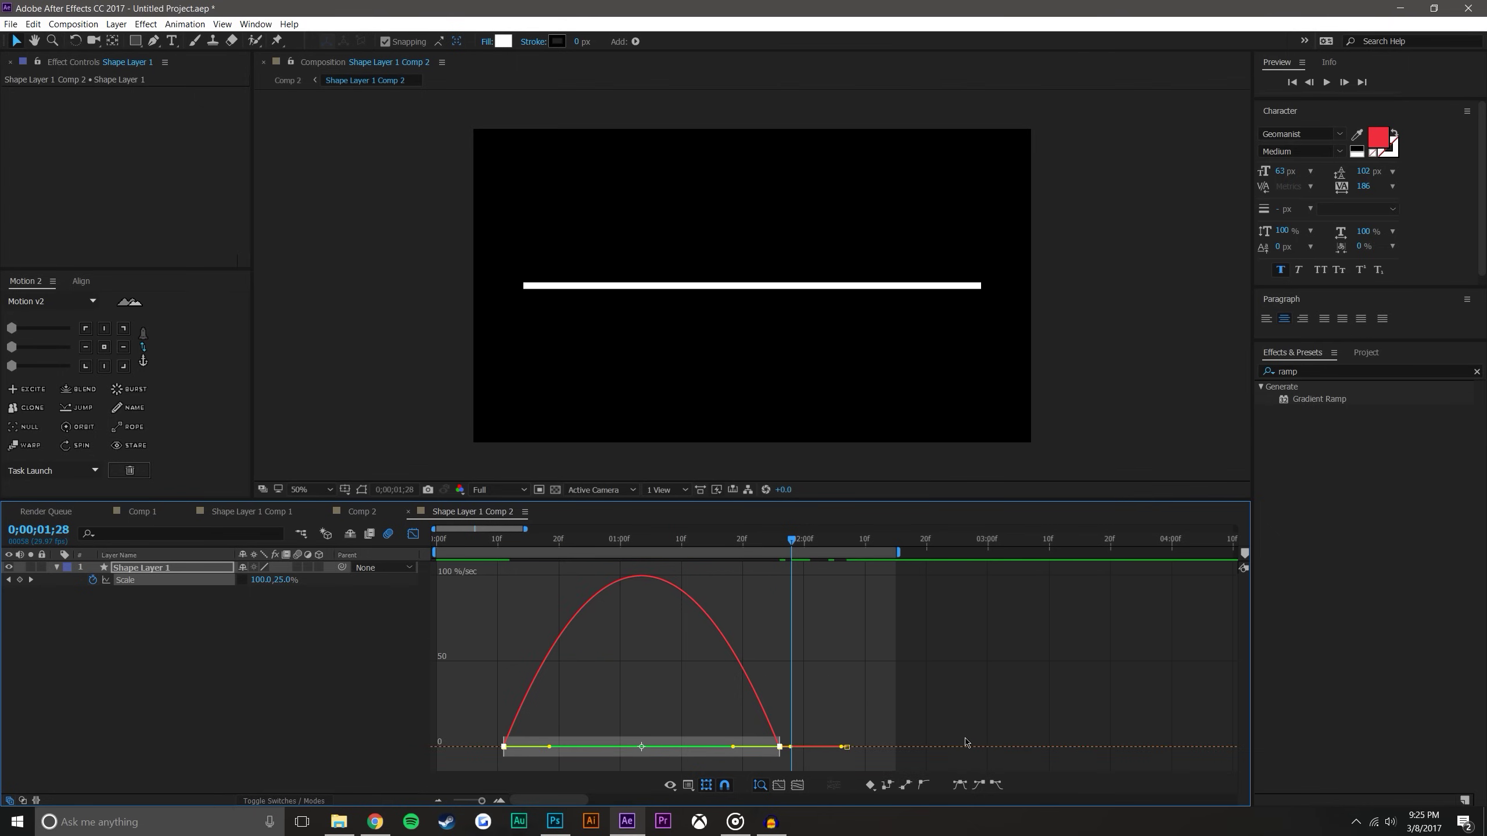
# Step: Make the final move's speed dip below zero, scrubbing to check the line's growth
pyautogui.click(831, 747)
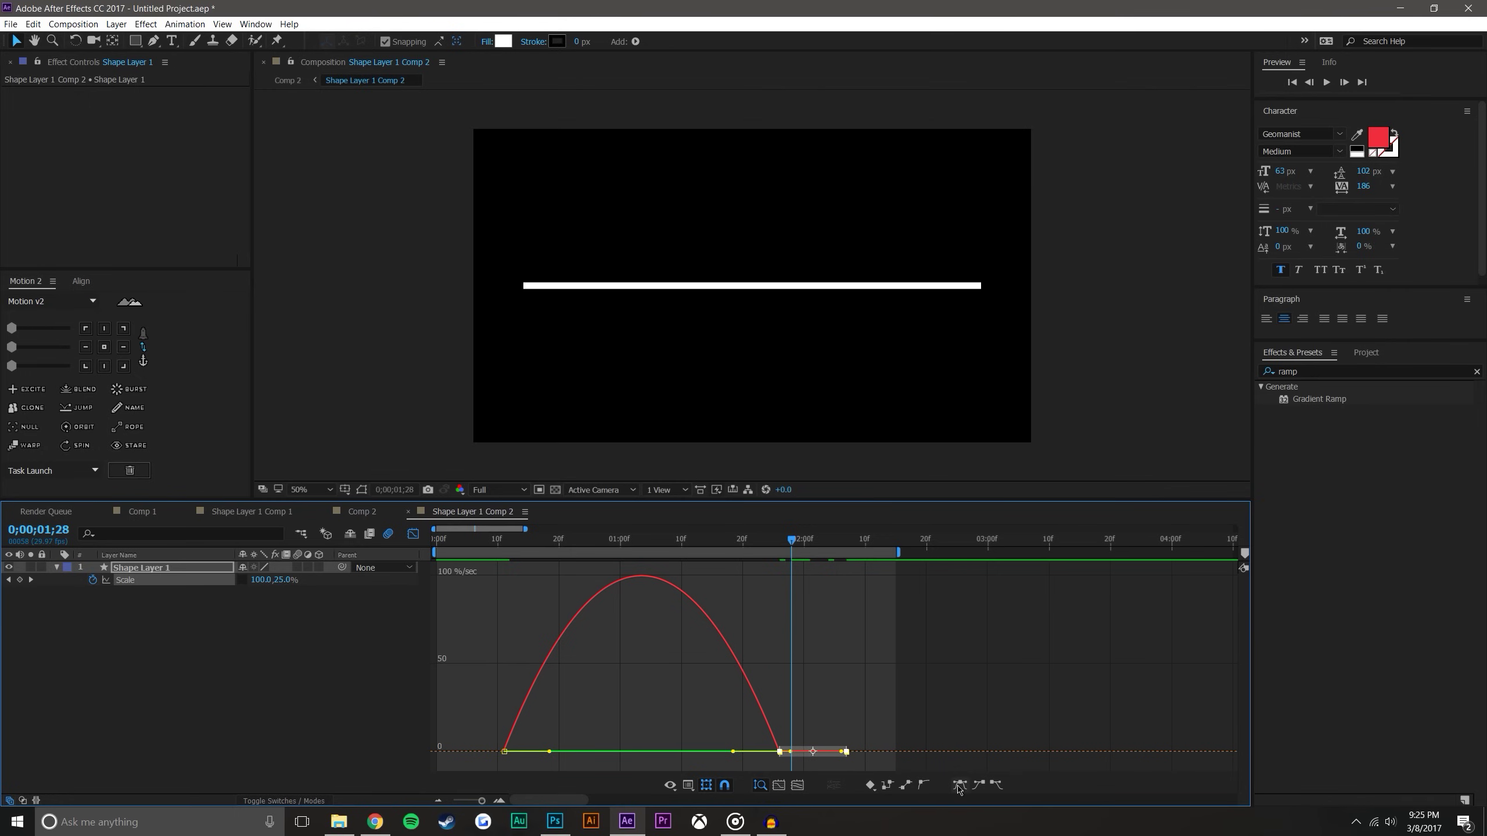
pyautogui.moveTo(835, 753); pyautogui.dragTo(792, 760)
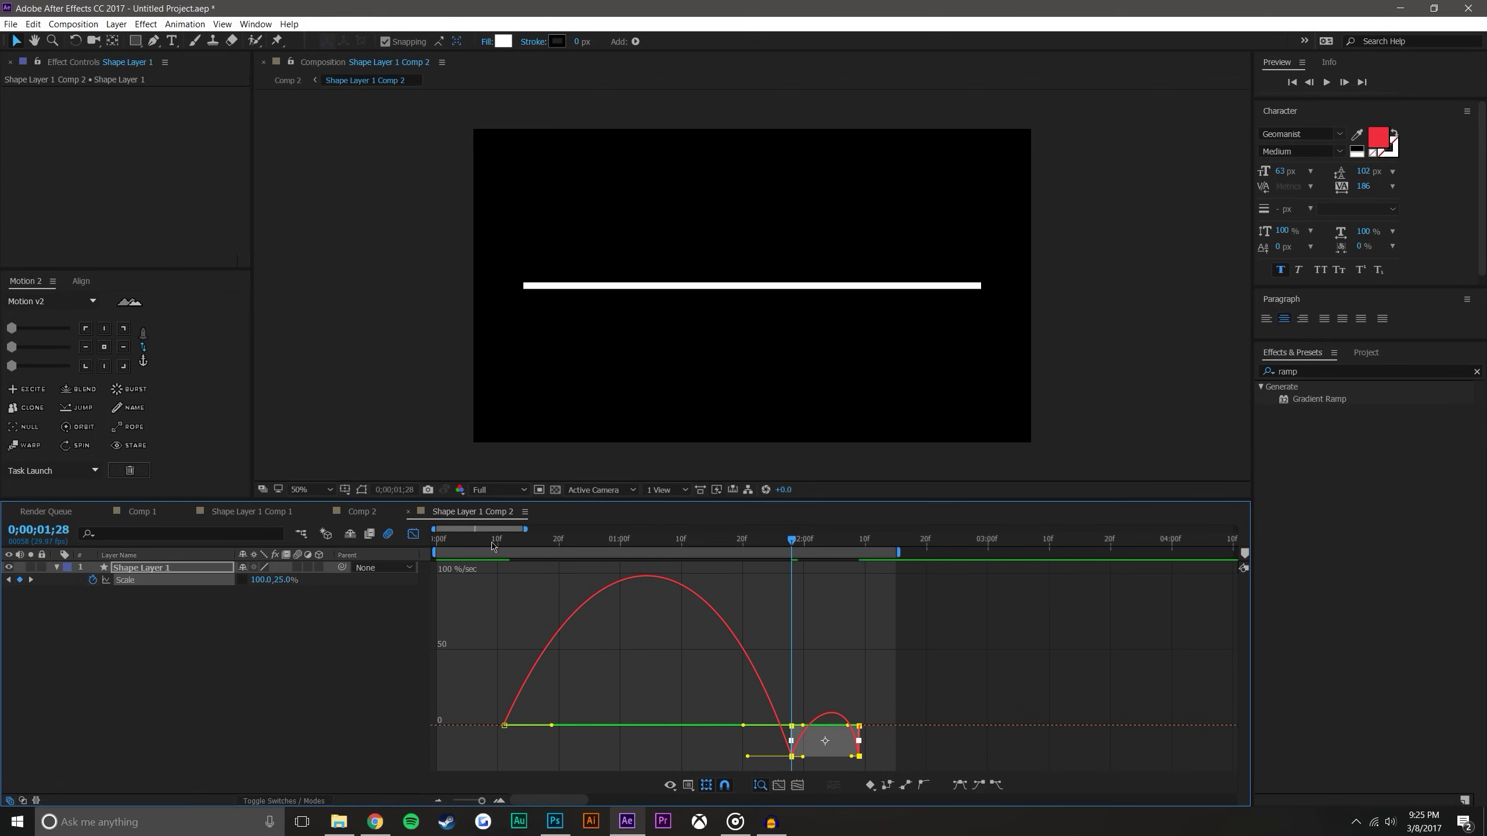
pyautogui.moveTo(491, 546); pyautogui.dragTo(806, 754)
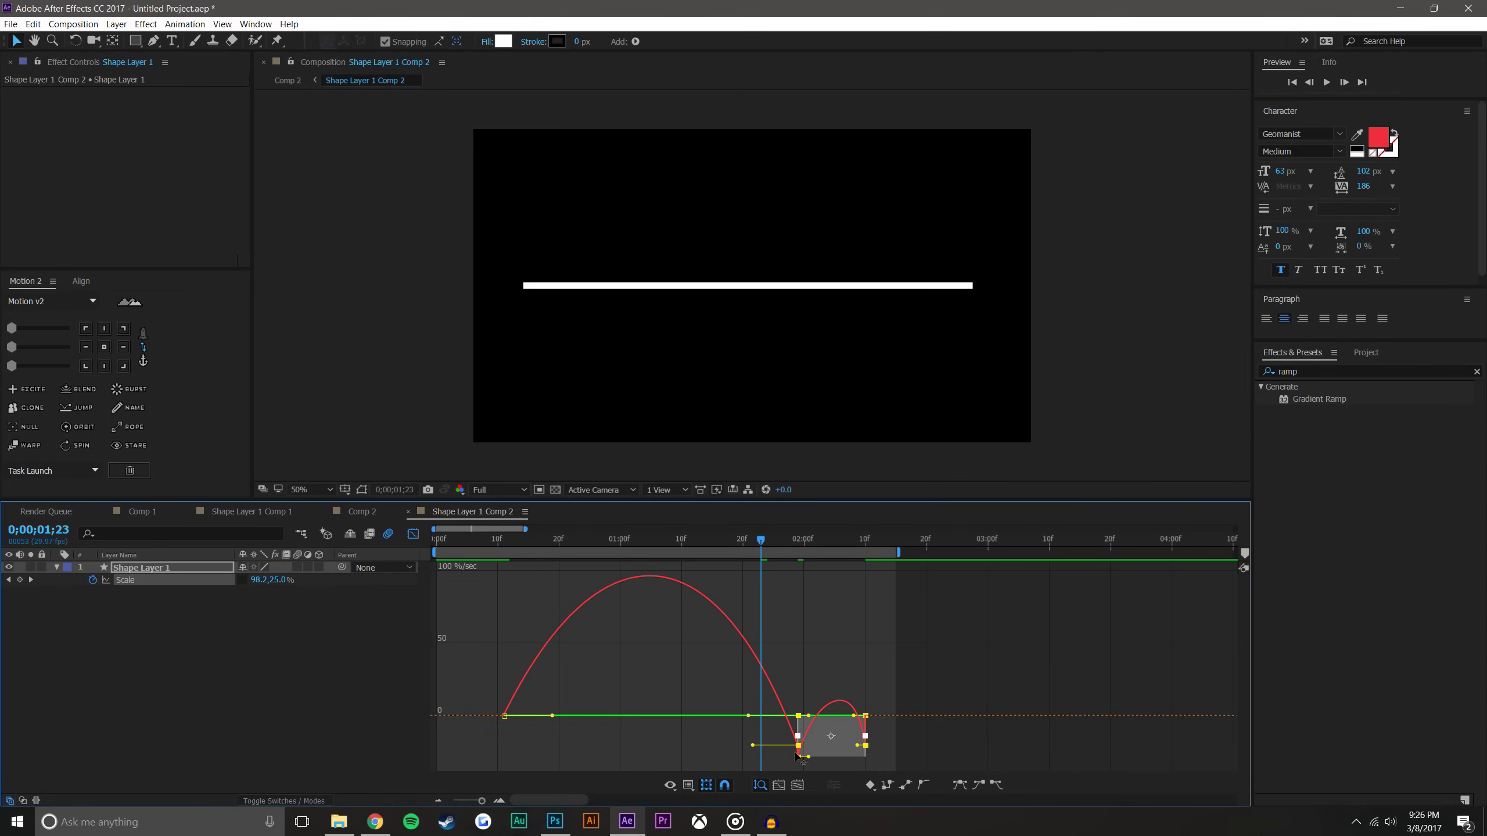
pyautogui.click(849, 681)
pyautogui.moveTo(760, 544); pyautogui.dragTo(713, 543)
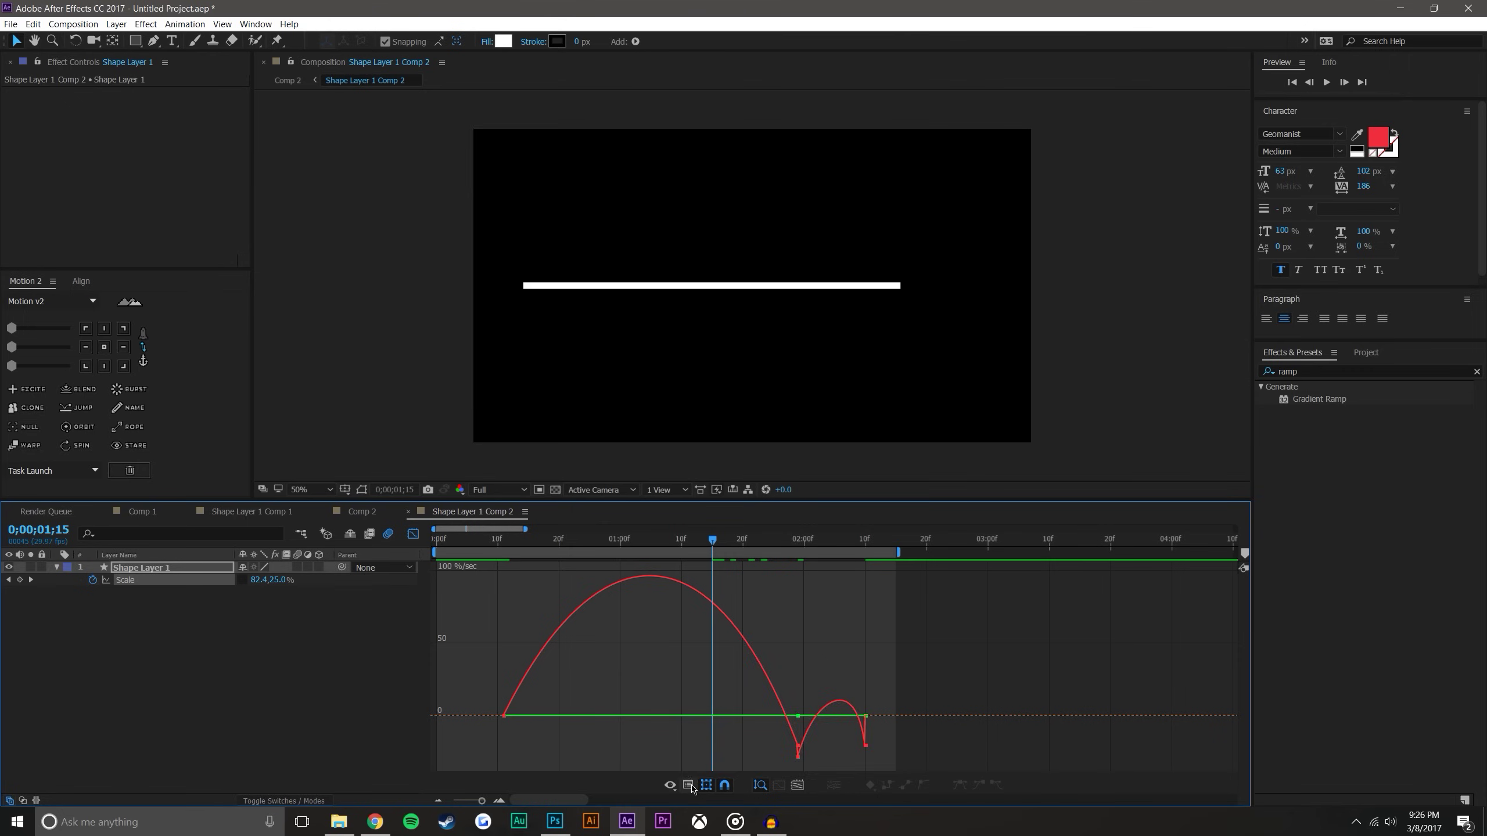
pyautogui.click(690, 785)
pyautogui.click(799, 667)
pyautogui.moveTo(712, 545); pyautogui.dragTo(836, 545)
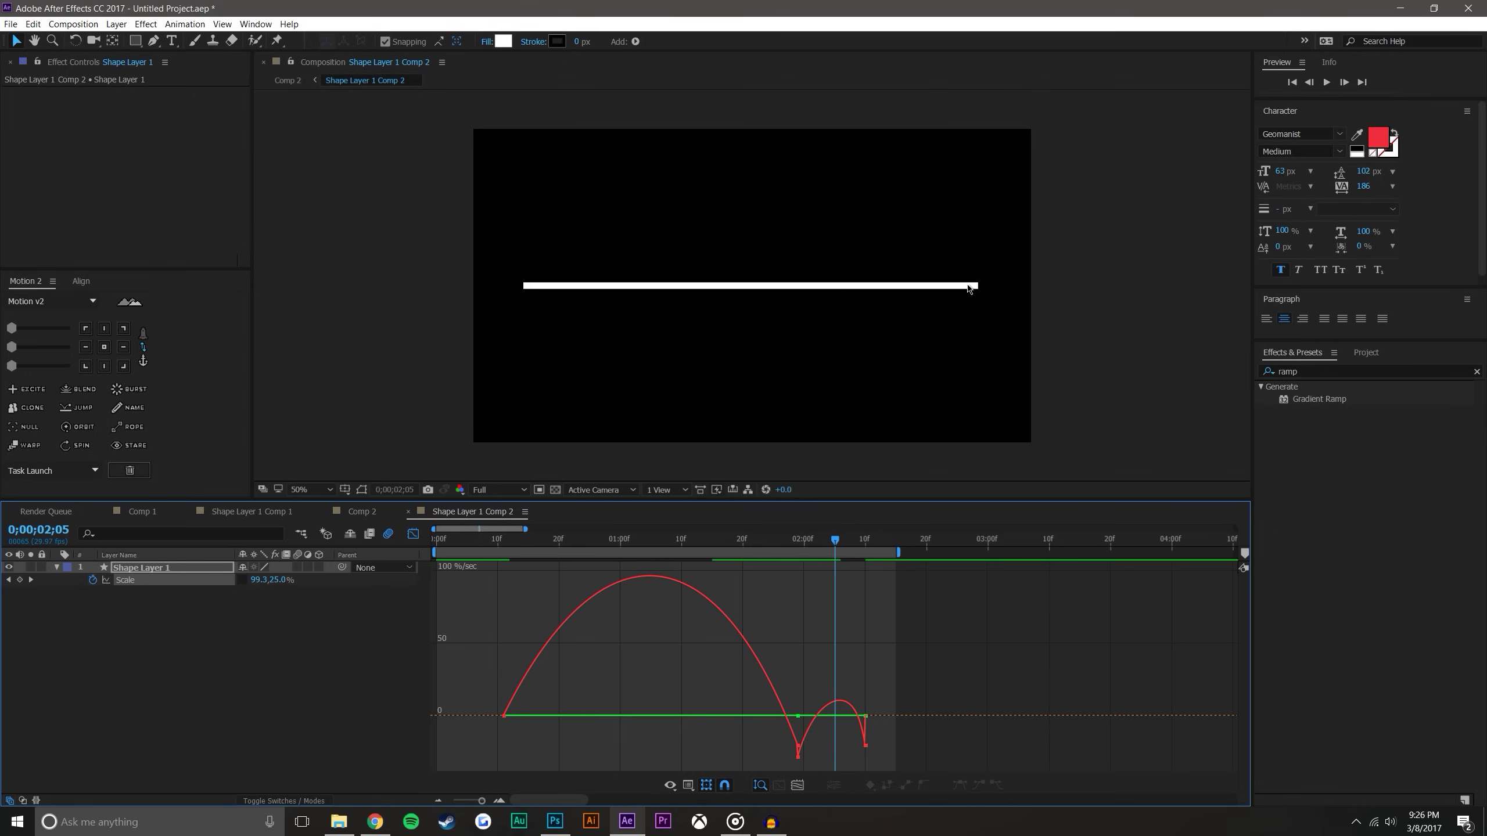
# Step: Reshape the bounce's second hump, lengthen the low keyframe's influence and push the first peak later
pyautogui.click(800, 755)
pyautogui.moveTo(803, 757); pyautogui.dragTo(849, 727)
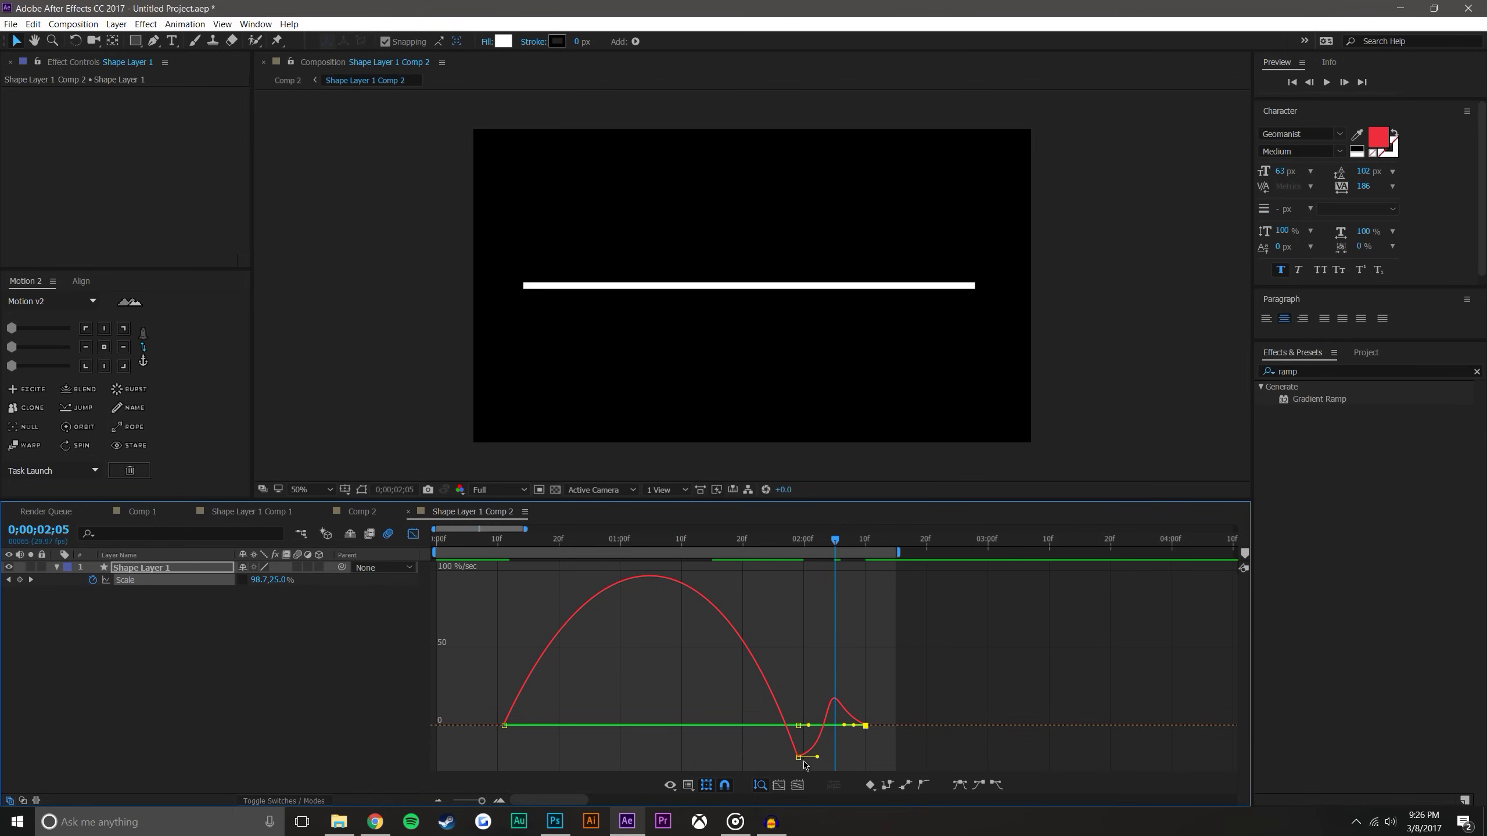
pyautogui.moveTo(755, 760); pyautogui.dragTo(798, 760)
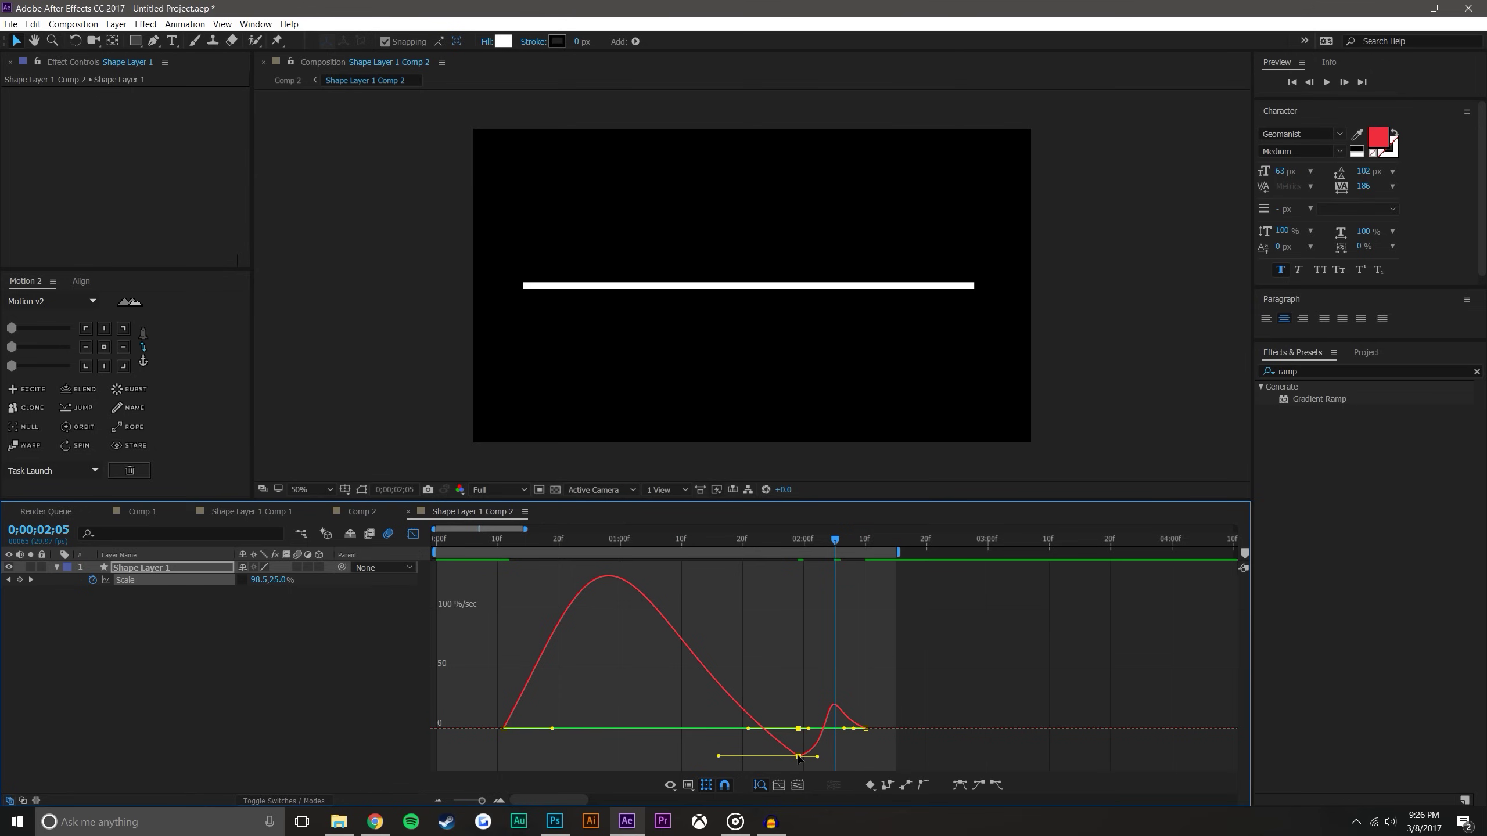
pyautogui.moveTo(552, 730); pyautogui.dragTo(581, 730)
pyautogui.click(494, 546)
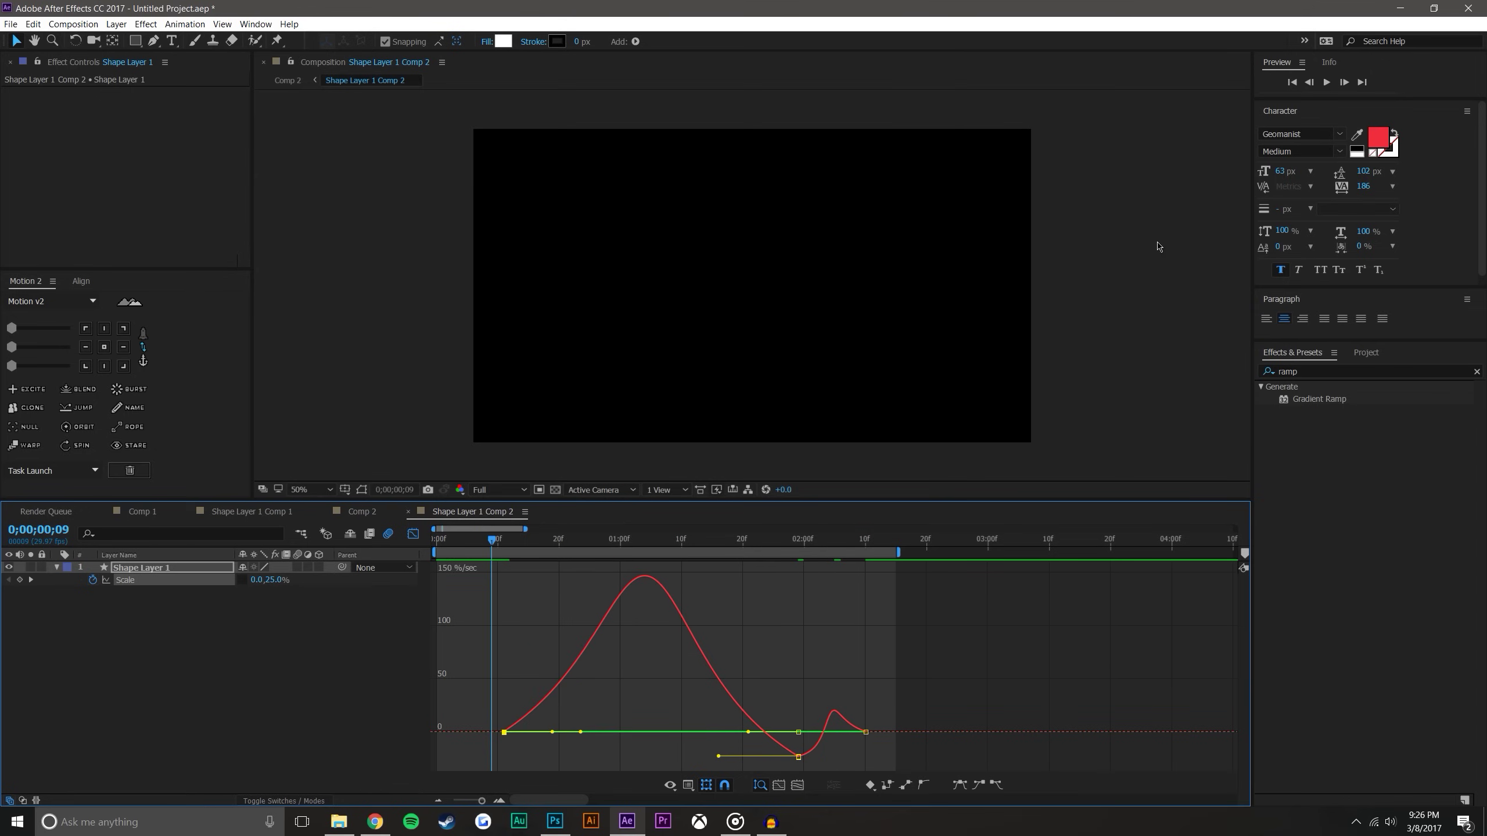
pyautogui.click(1328, 82)
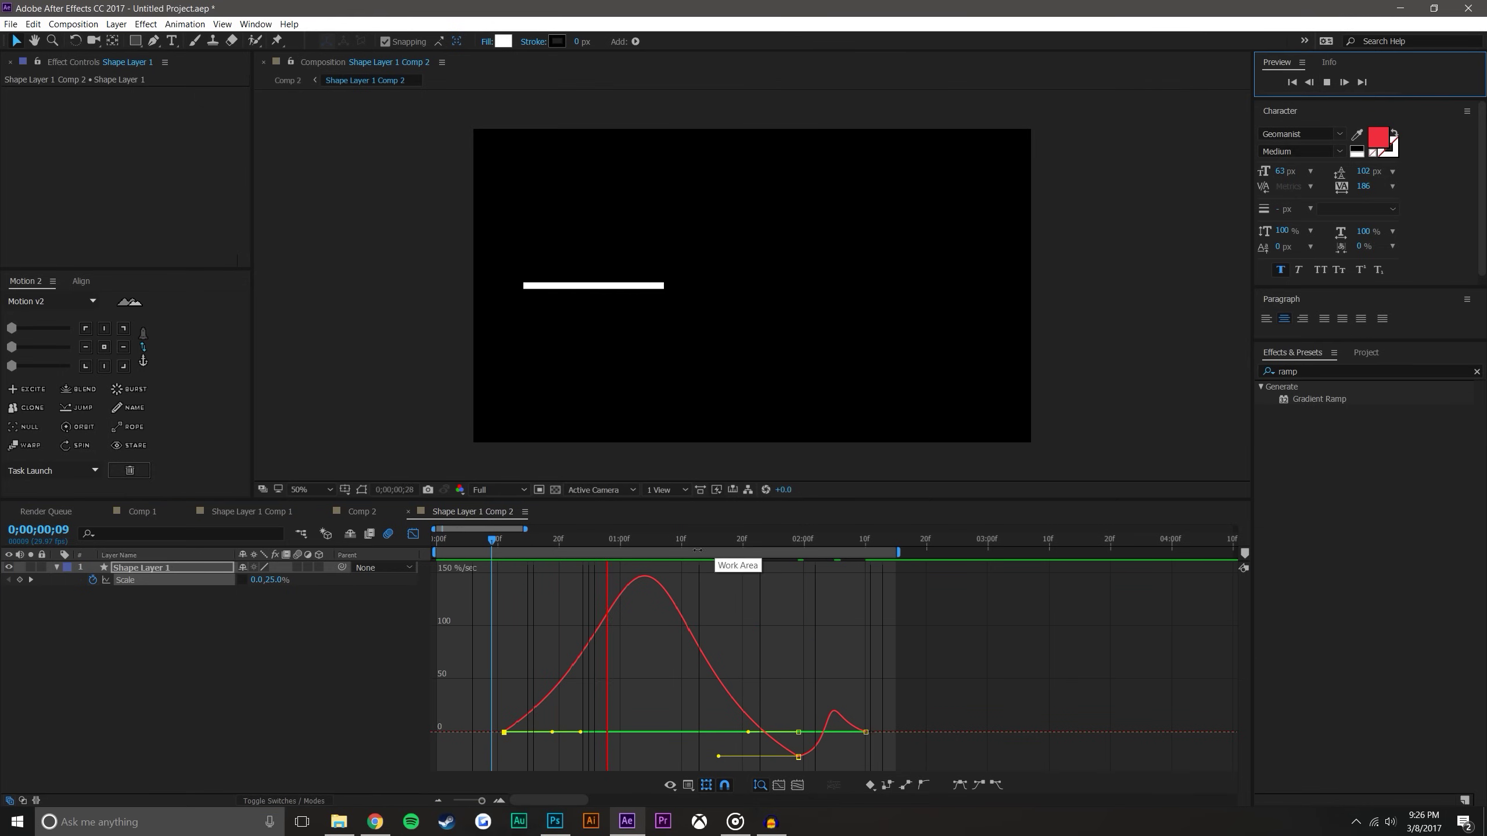
pyautogui.moveTo(510, 540); pyautogui.dragTo(891, 555)
# Step: Sharpen the main speed peak and soften the end spike into a smaller bump
pyautogui.moveTo(871, 725); pyautogui.dragTo(682, 760)
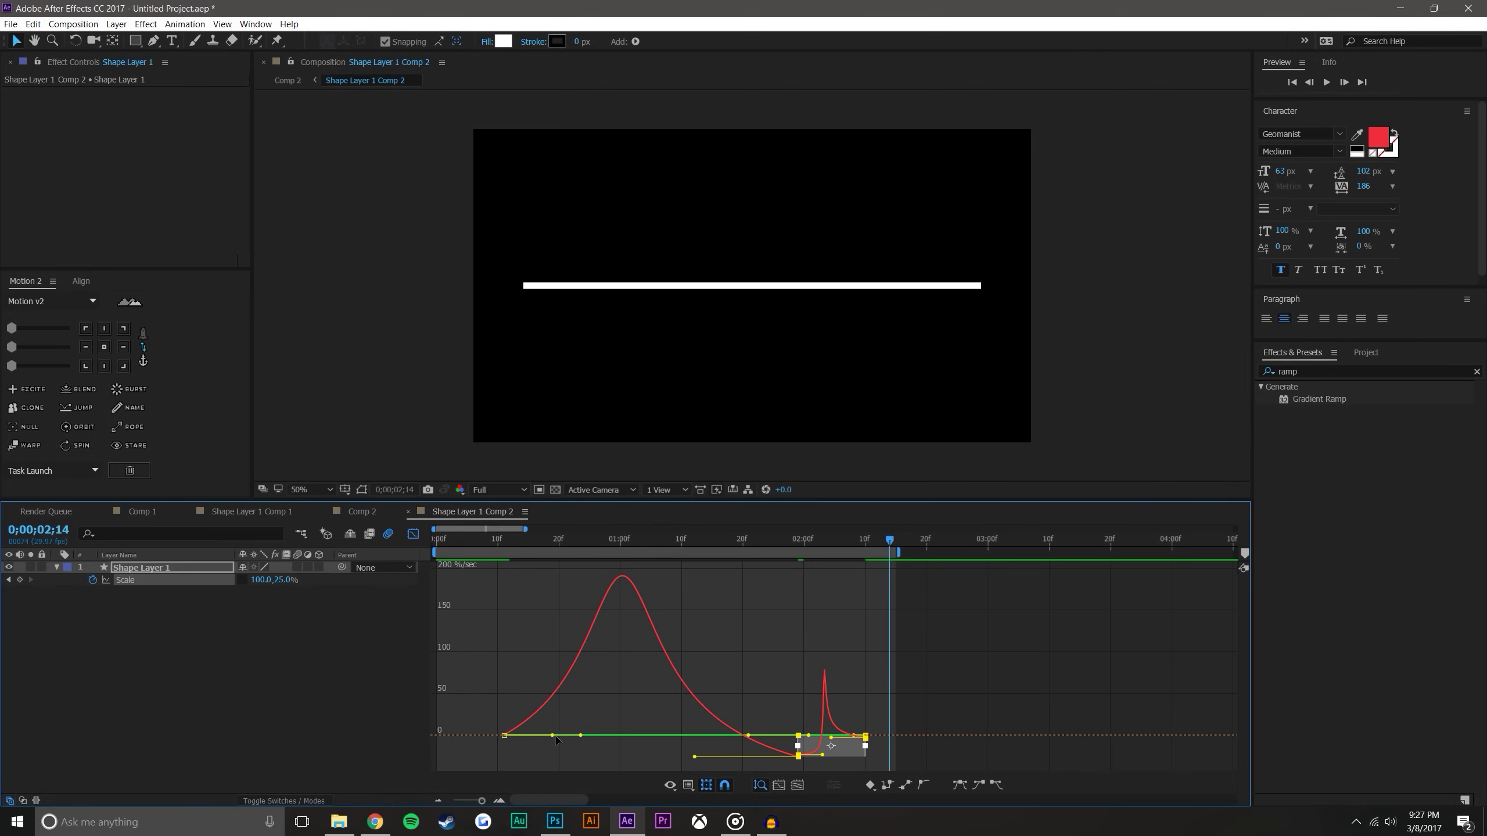
pyautogui.moveTo(556, 741); pyautogui.dragTo(612, 742)
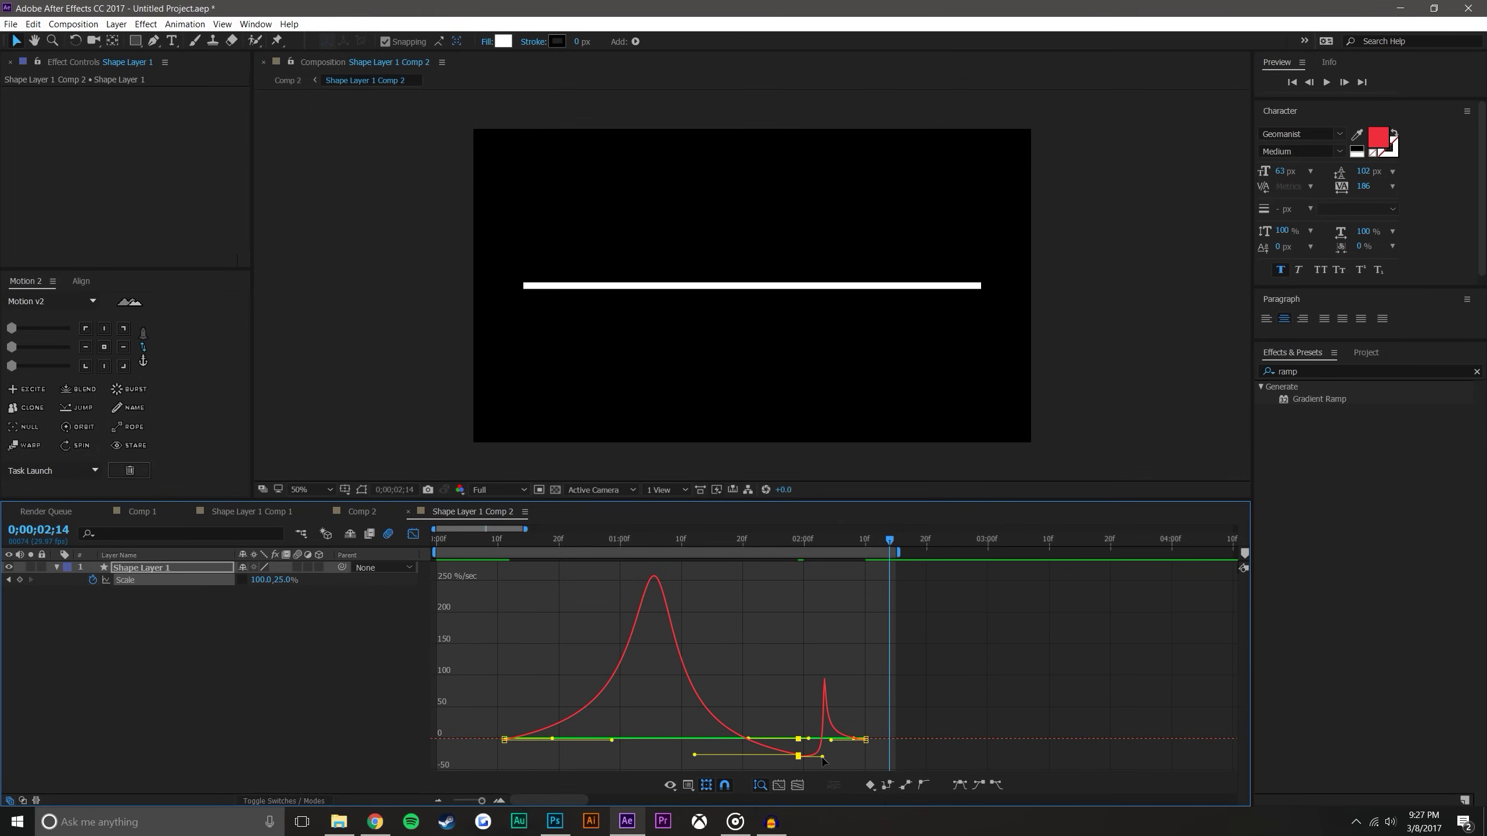
pyautogui.moveTo(822, 755)
pyautogui.mouseDown()
pyautogui.moveTo(850, 733)
pyautogui.moveTo(850, 755)
pyautogui.moveTo(848, 742)
pyautogui.mouseUp()
pyautogui.click(848, 760)
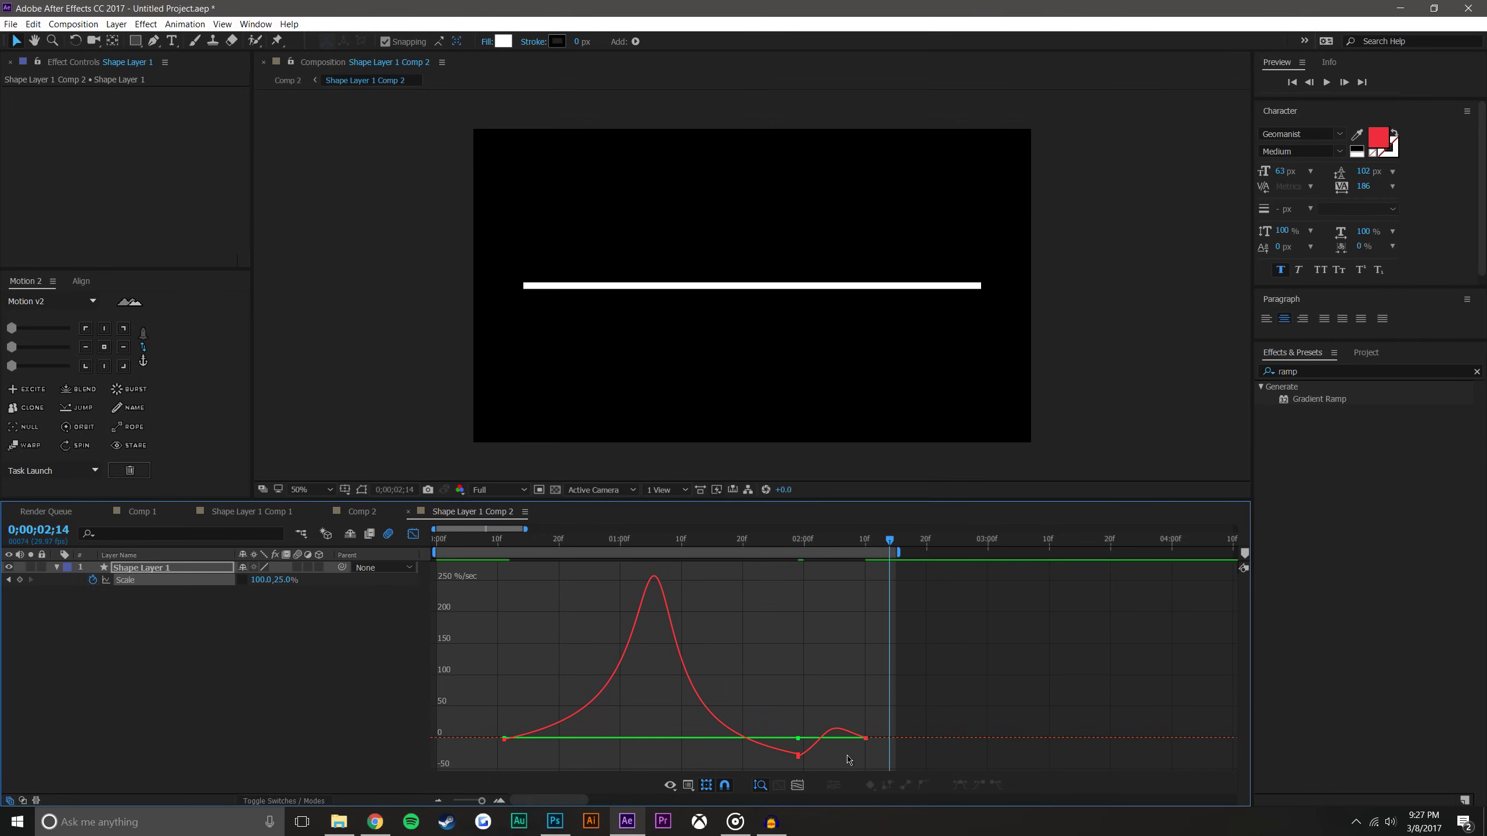
# Step: Preview the refined animation from just before one second
pyautogui.click(798, 755)
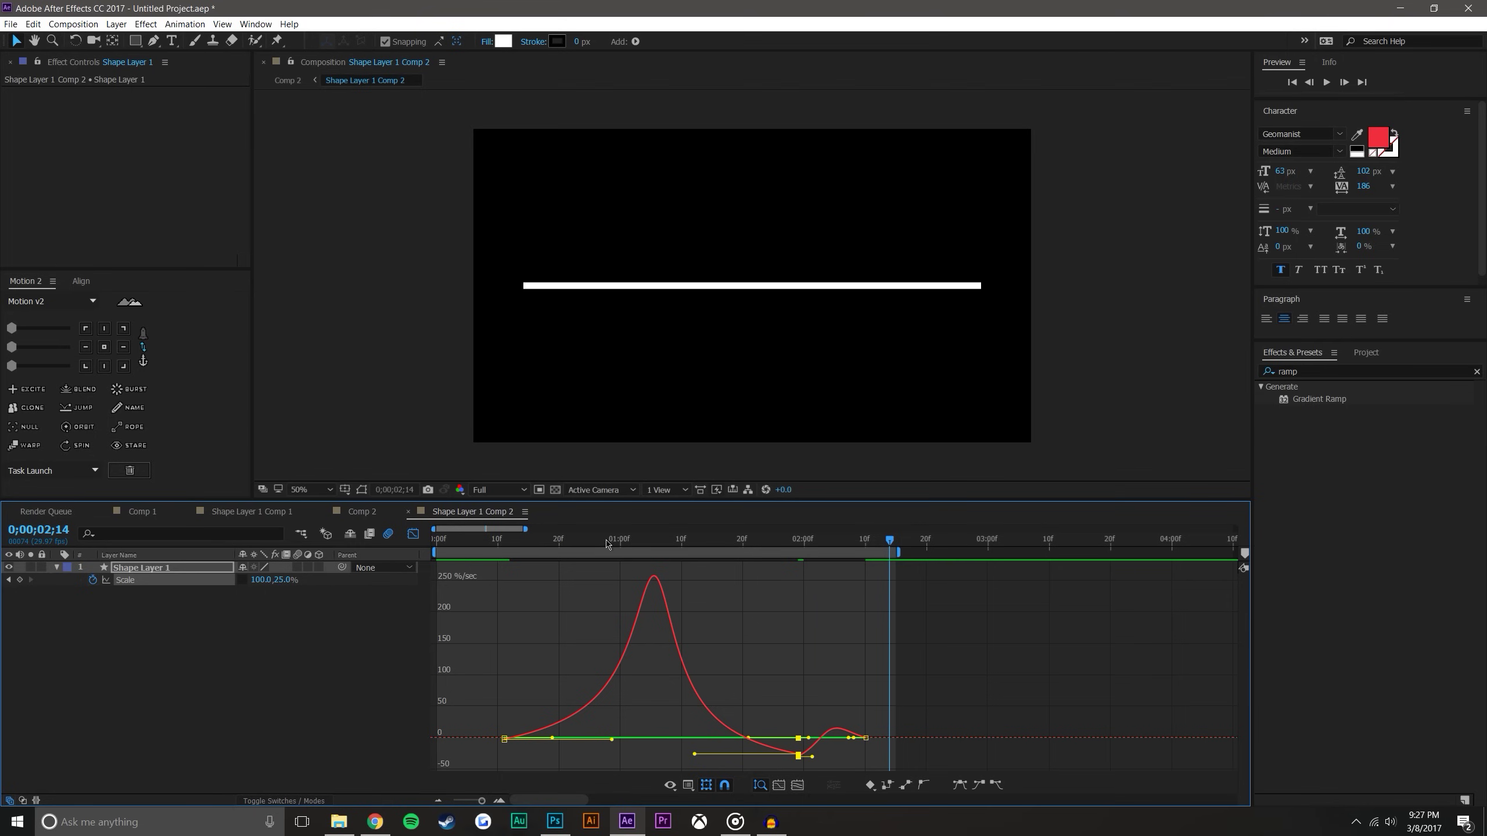
pyautogui.click(607, 544)
pyautogui.click(1330, 83)
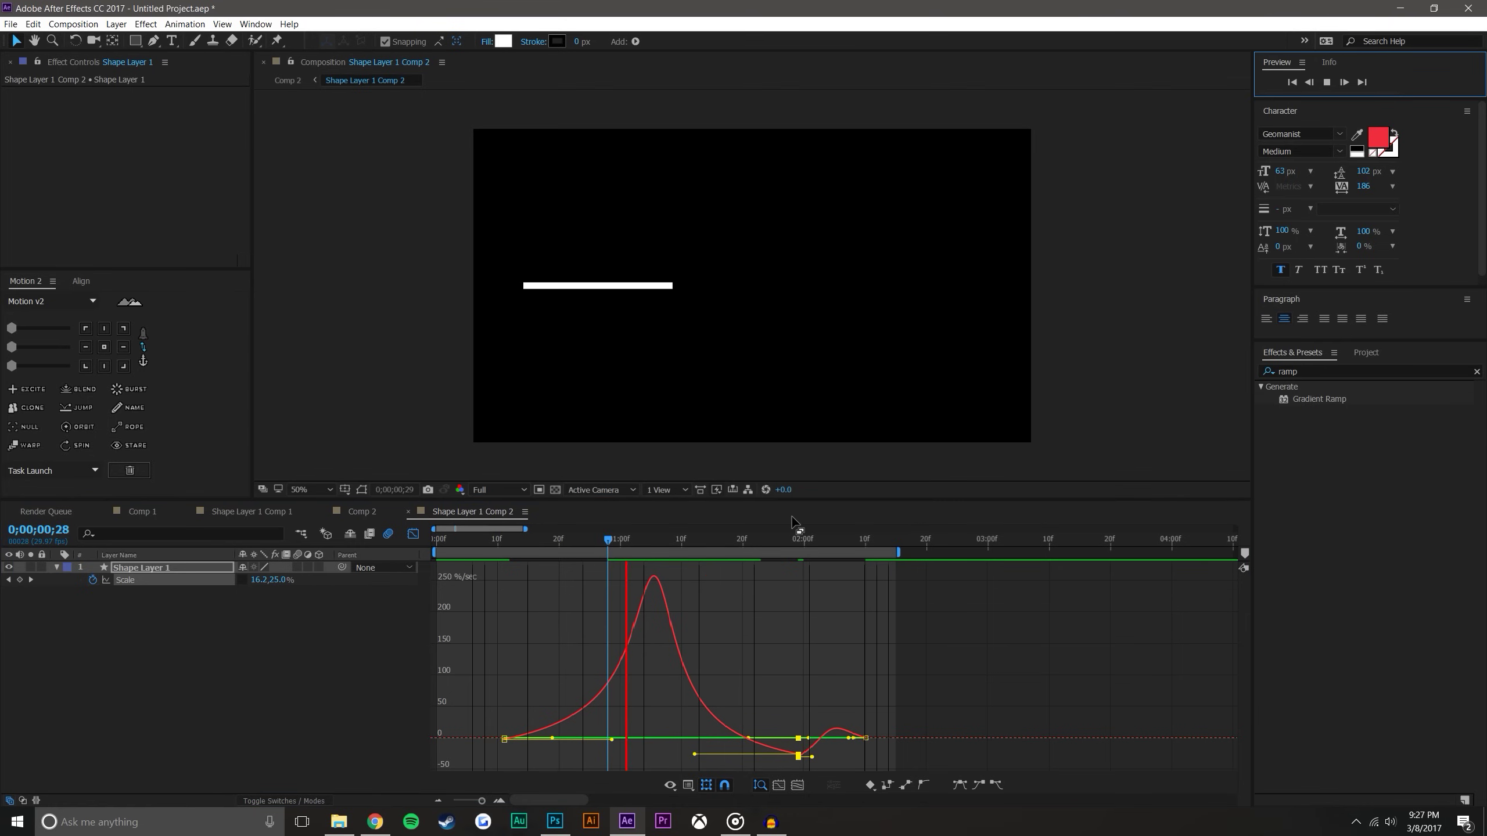
# Step: Switch to Comp 2 and play its five white lines from the start
pyautogui.click(608, 542)
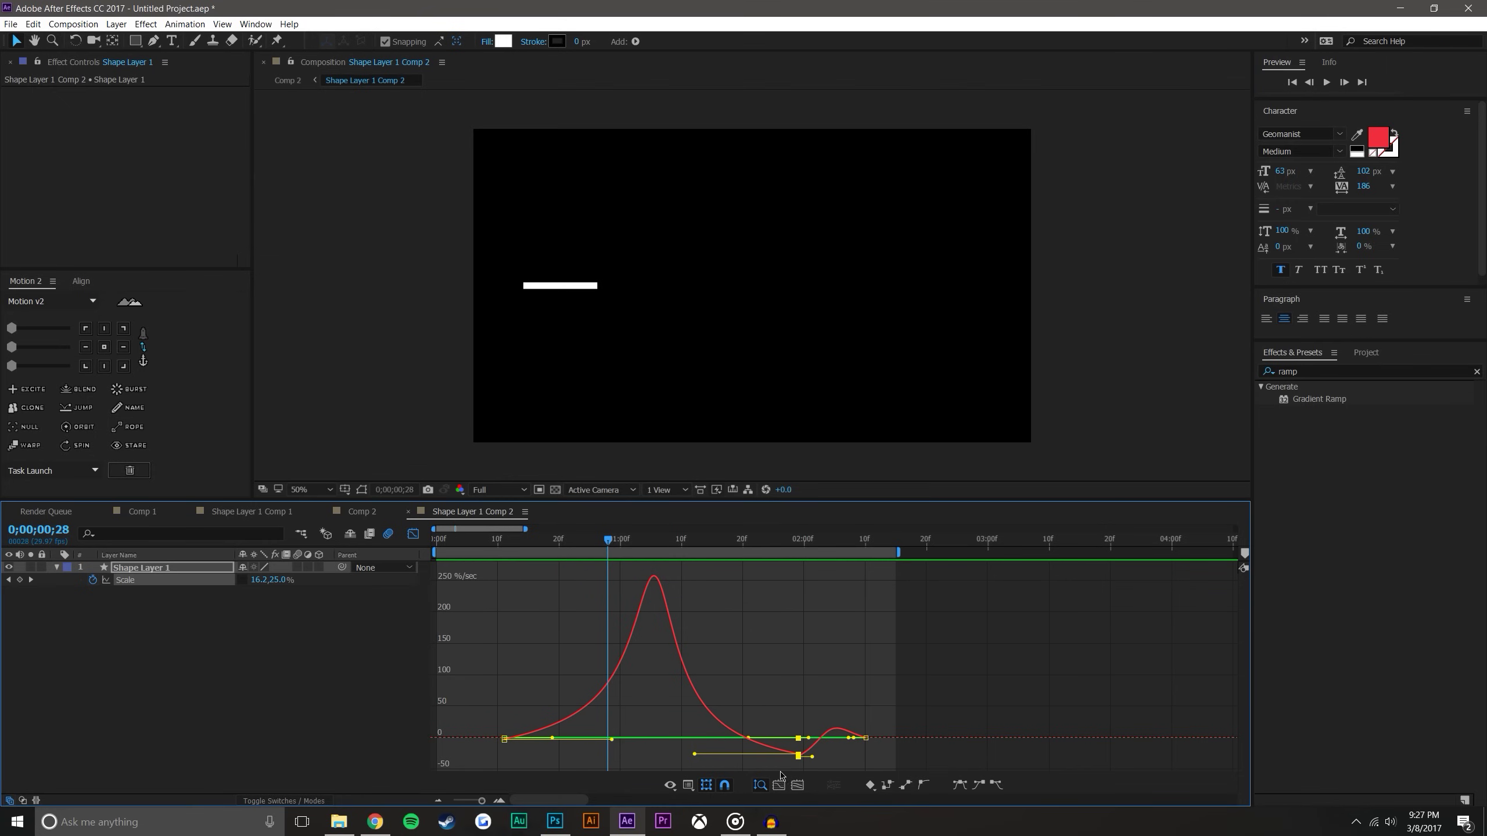
pyautogui.click(359, 512)
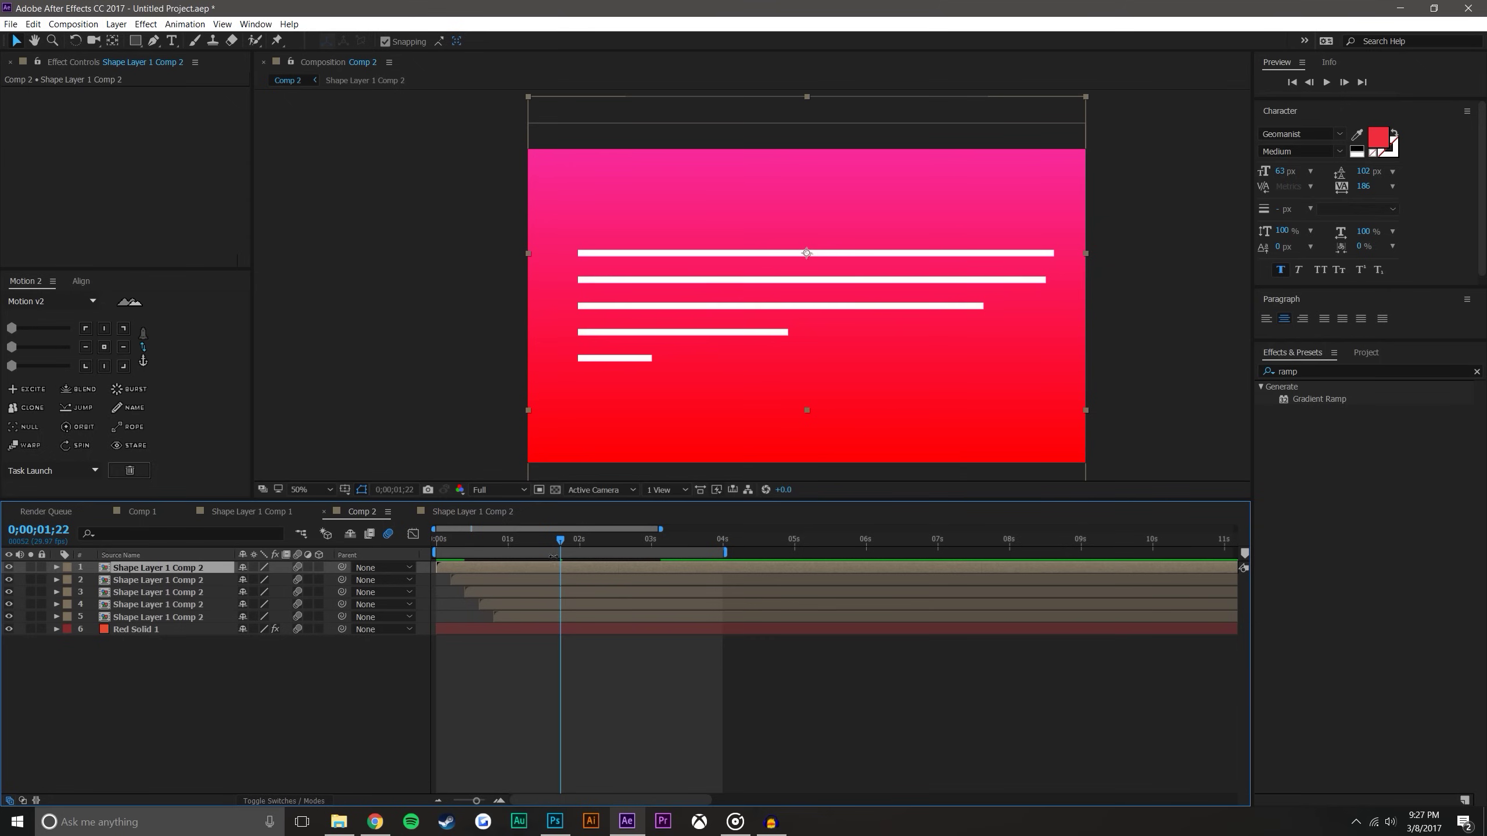
pyautogui.press('Home')
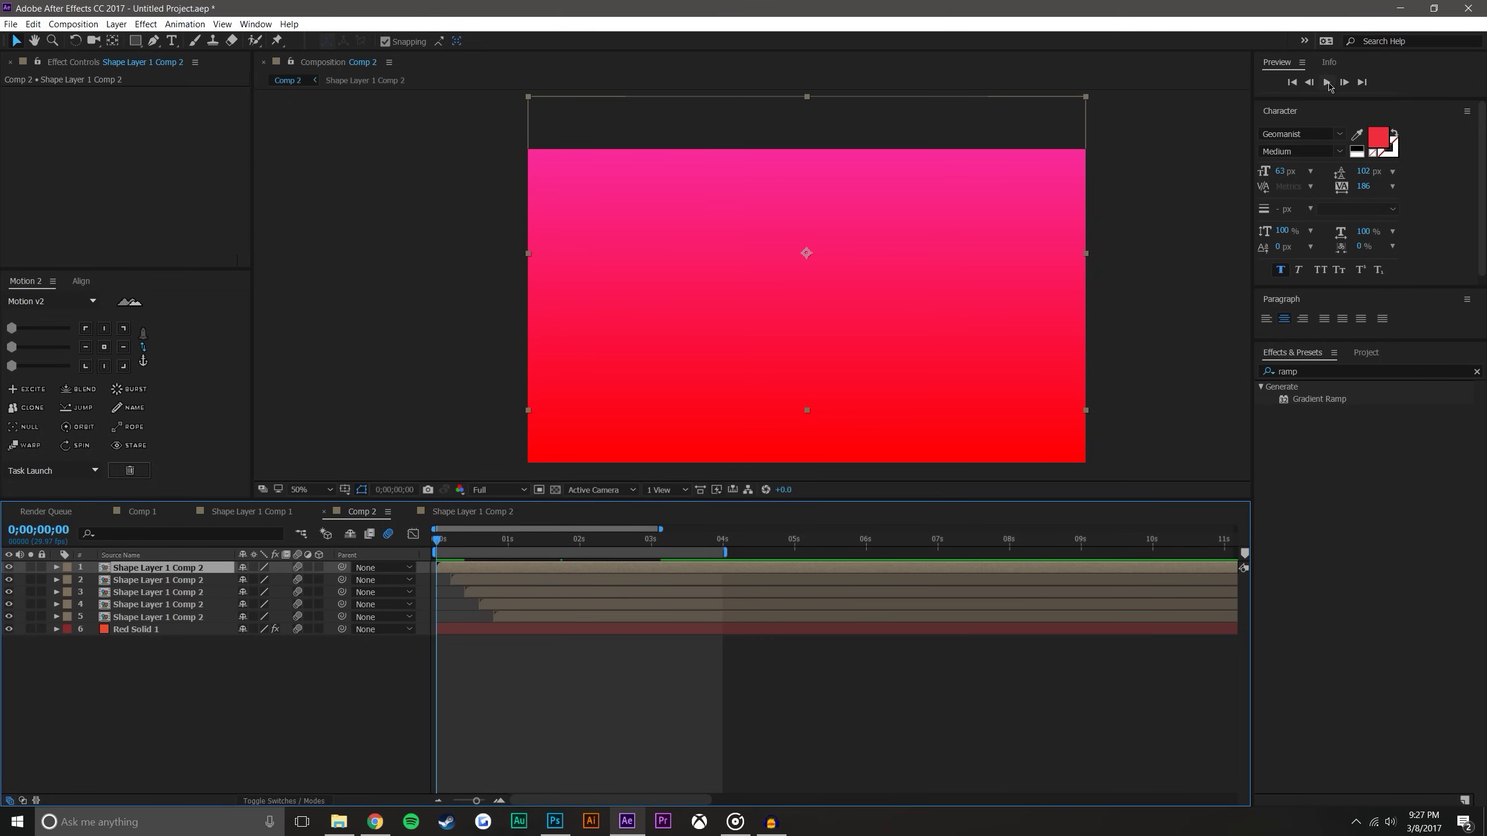
pyautogui.click(1328, 83)
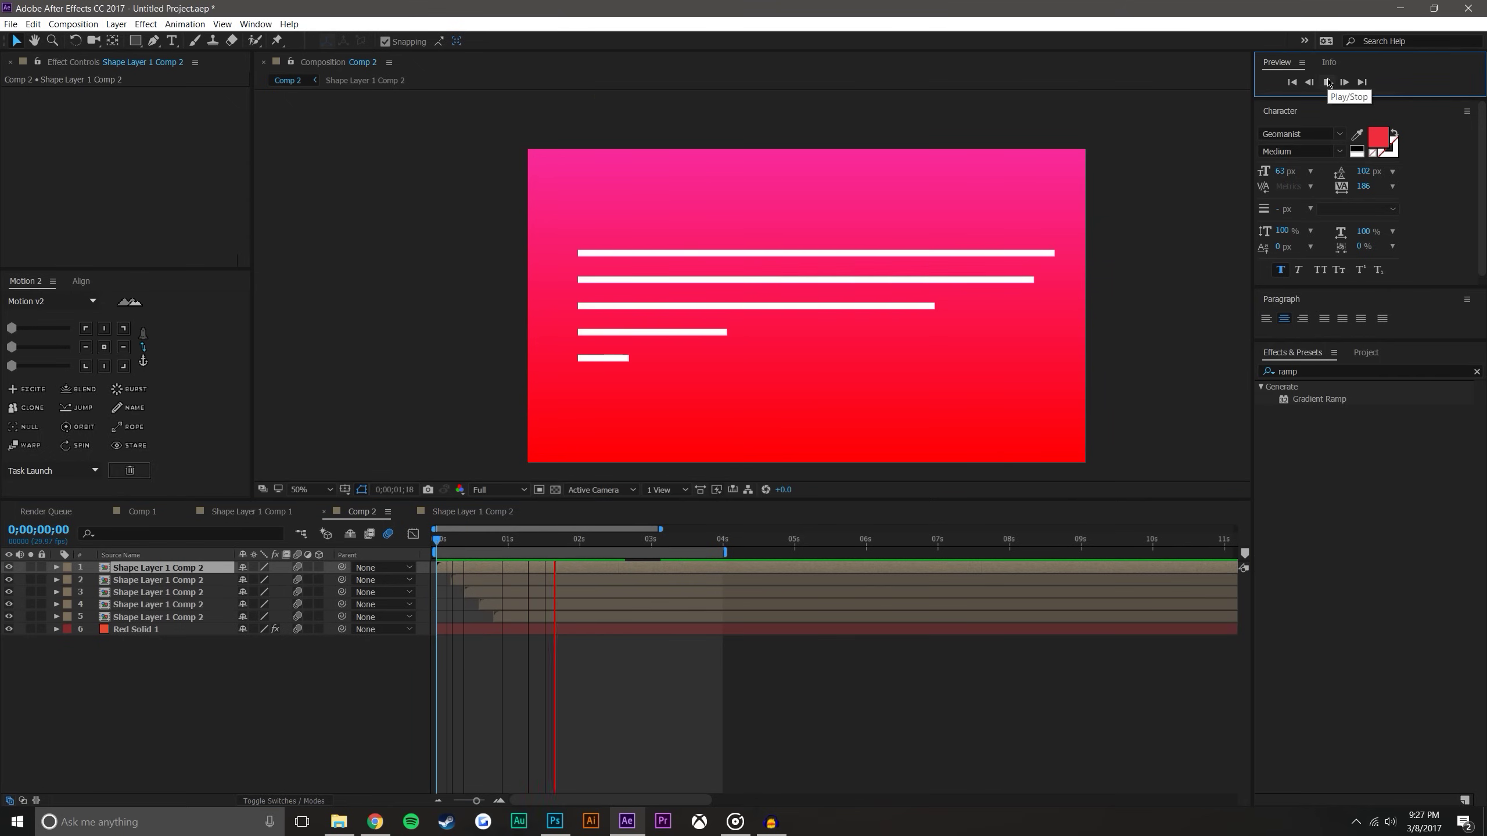